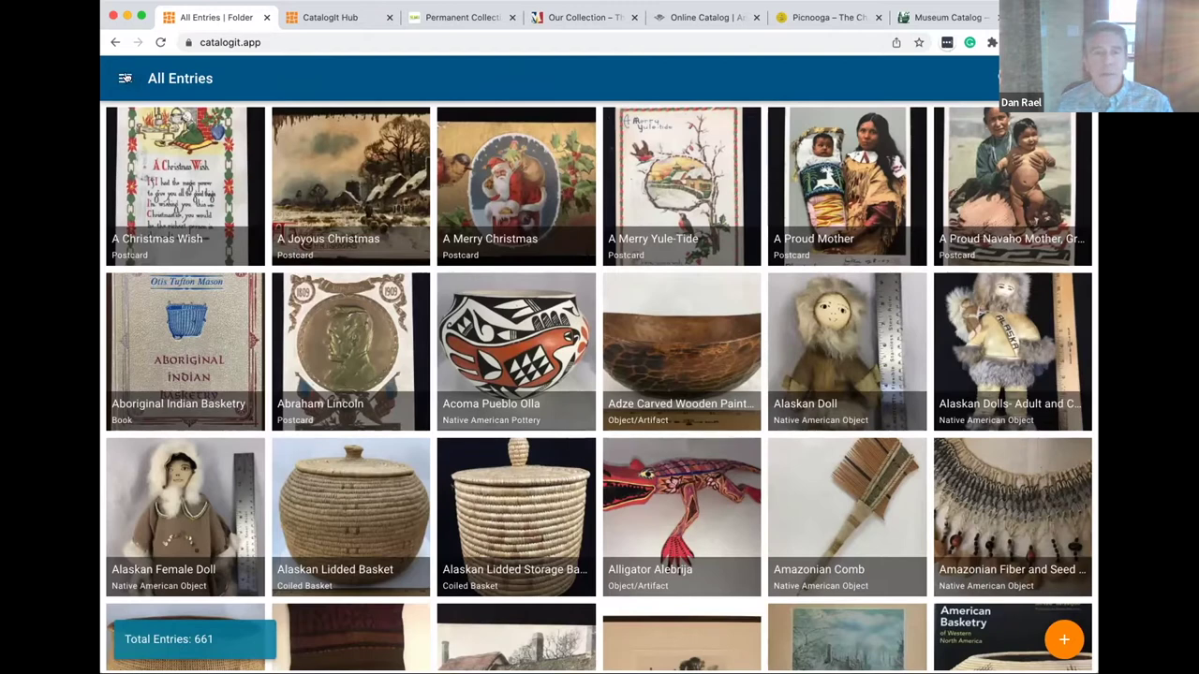
Create a new folder named Mom, keeping the default leaderboard settings.
click(124, 78)
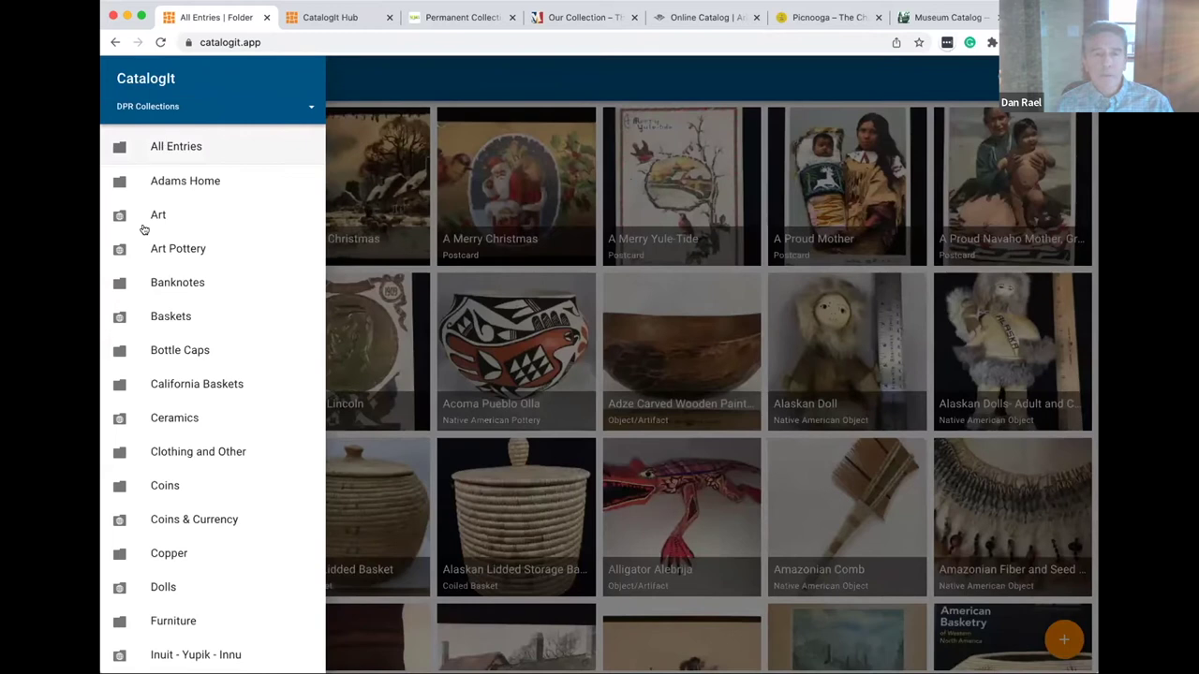
scroll(166, 389, down, 2)
scroll(166, 389, down, 3)
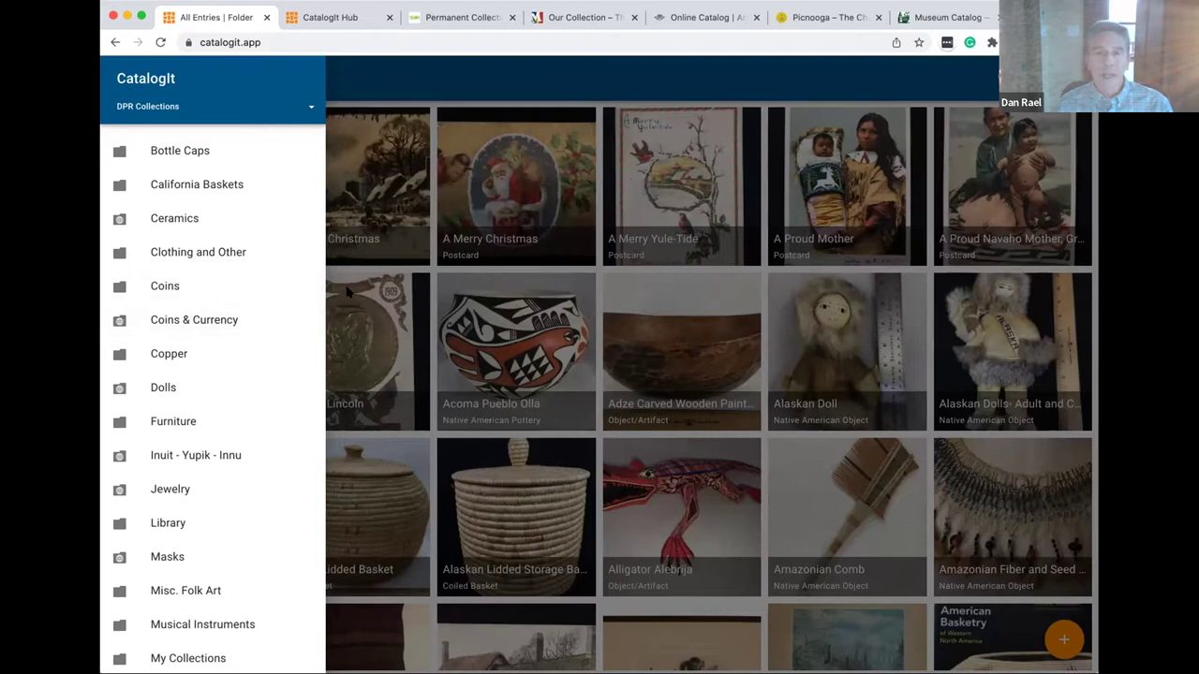
scroll(229, 309, down, 1)
scroll(229, 309, down, 10)
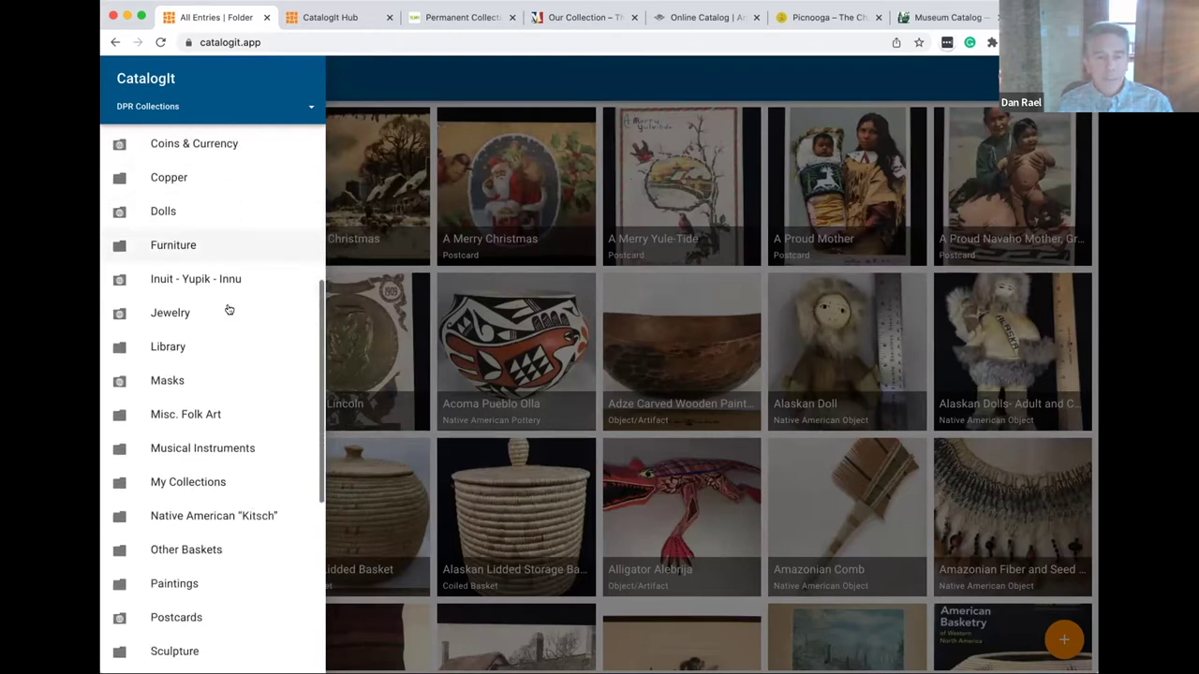
scroll(191, 363, down, 5)
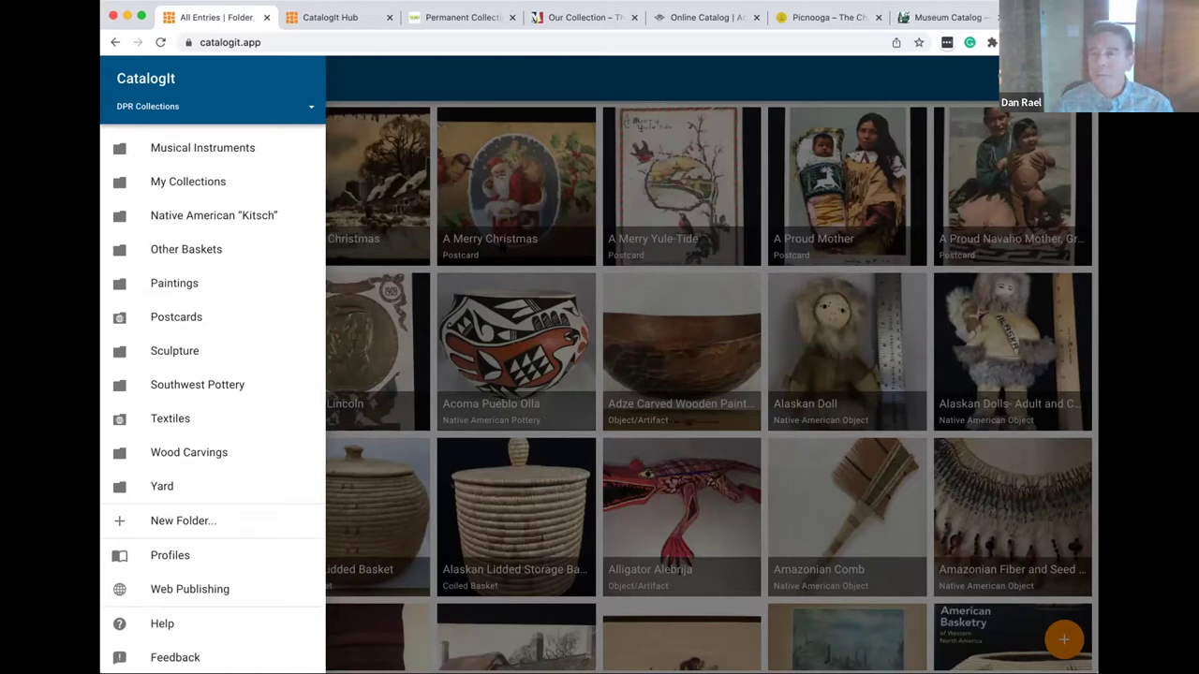
click(176, 522)
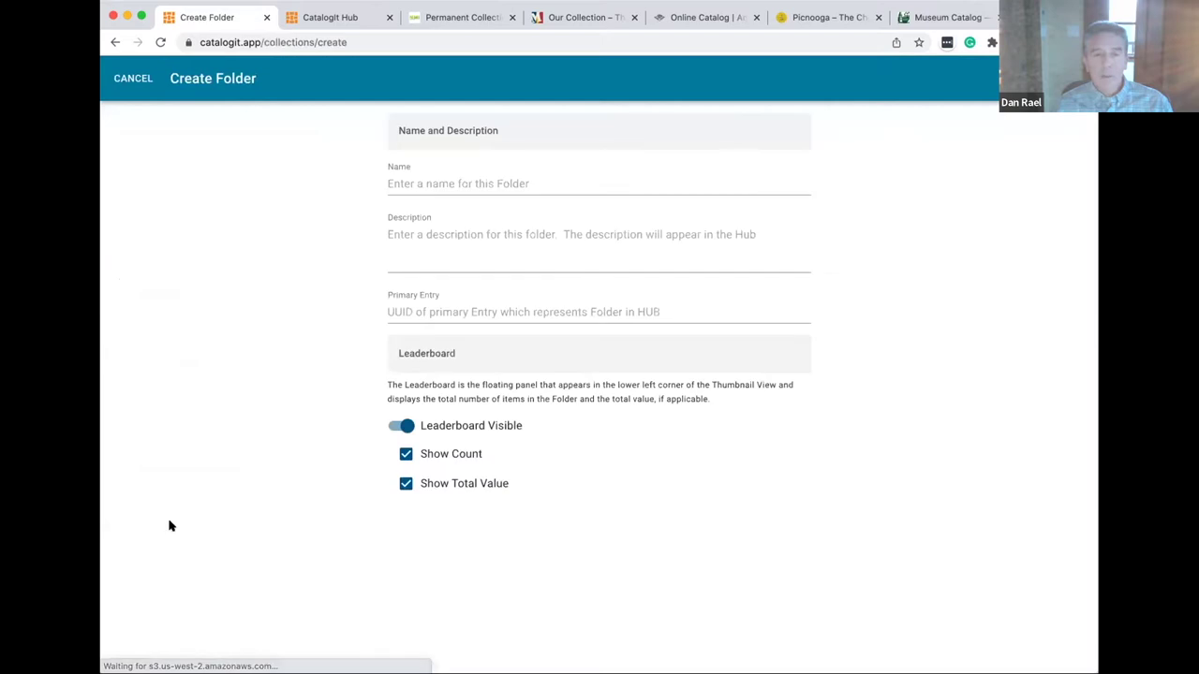
click(419, 191)
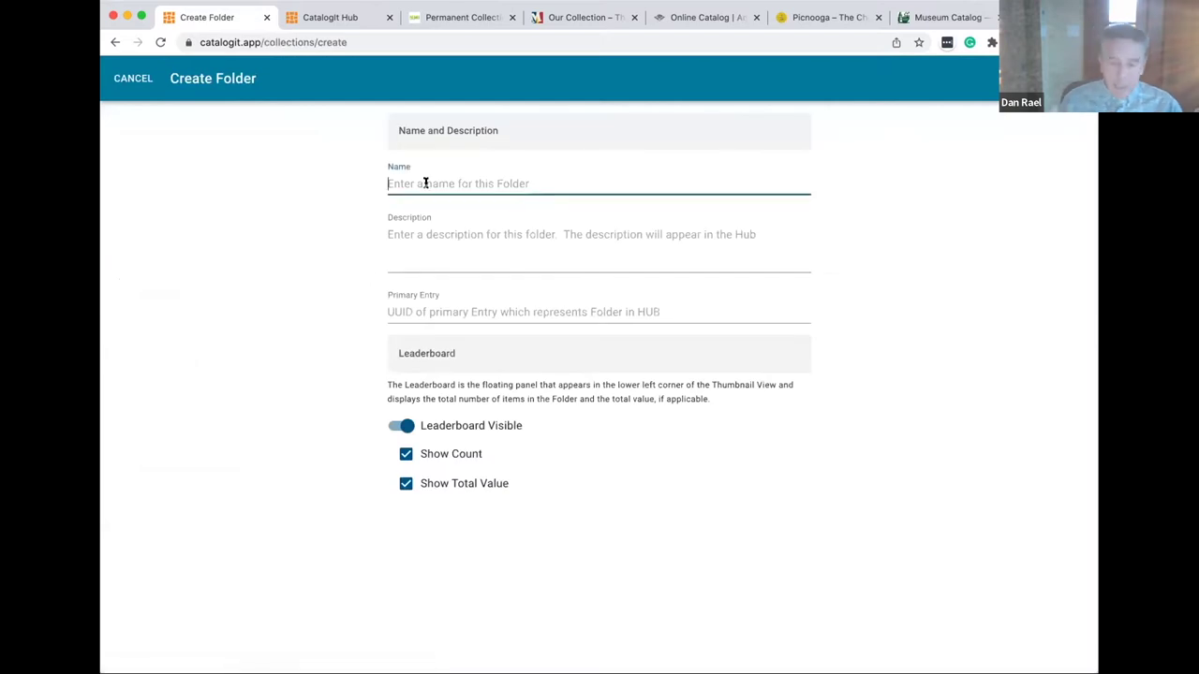
text(Mom)
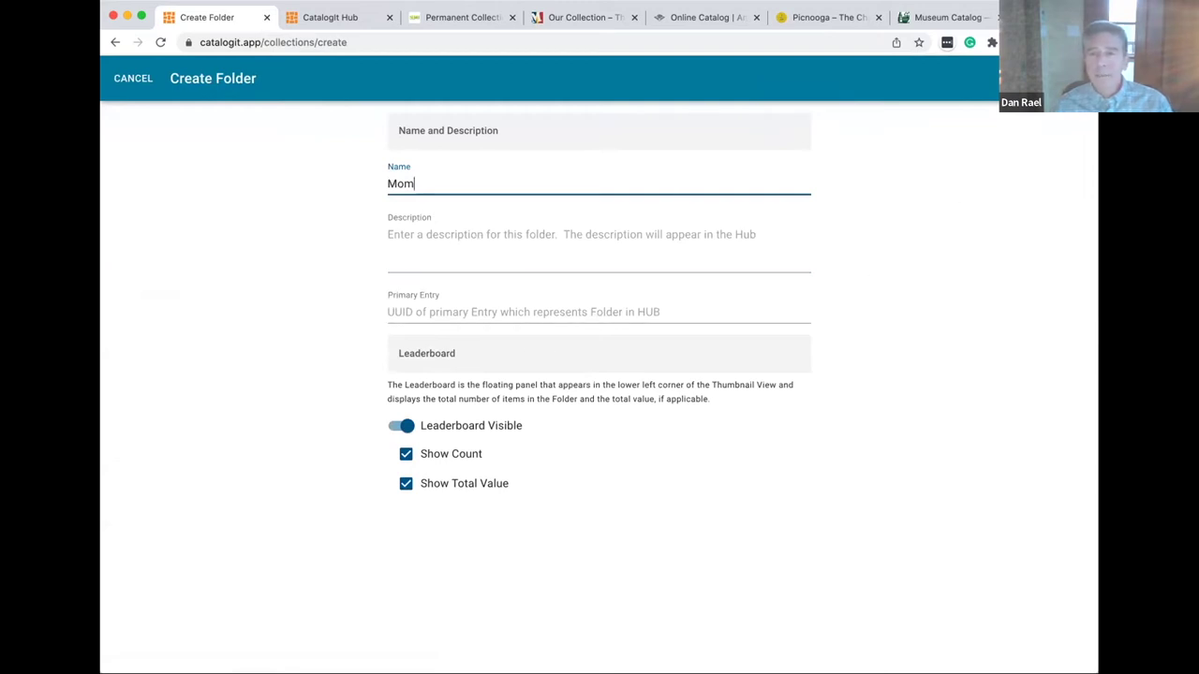
key(Return)
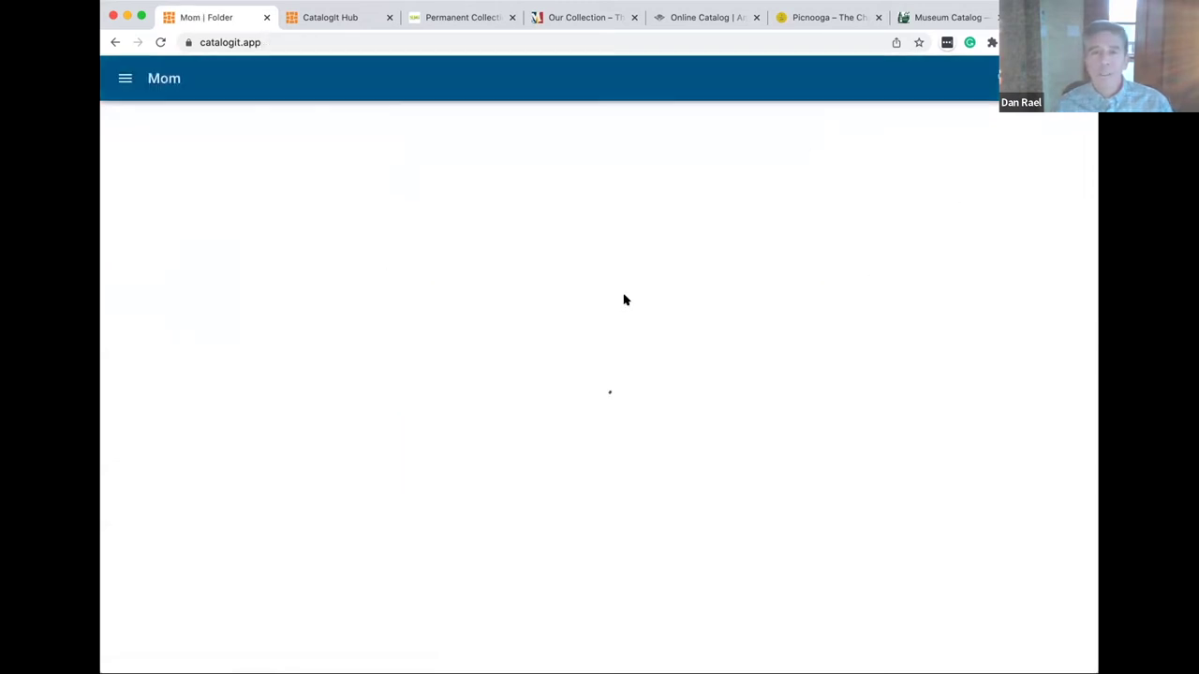
Open the Dolls folder from the folder list.
click(122, 83)
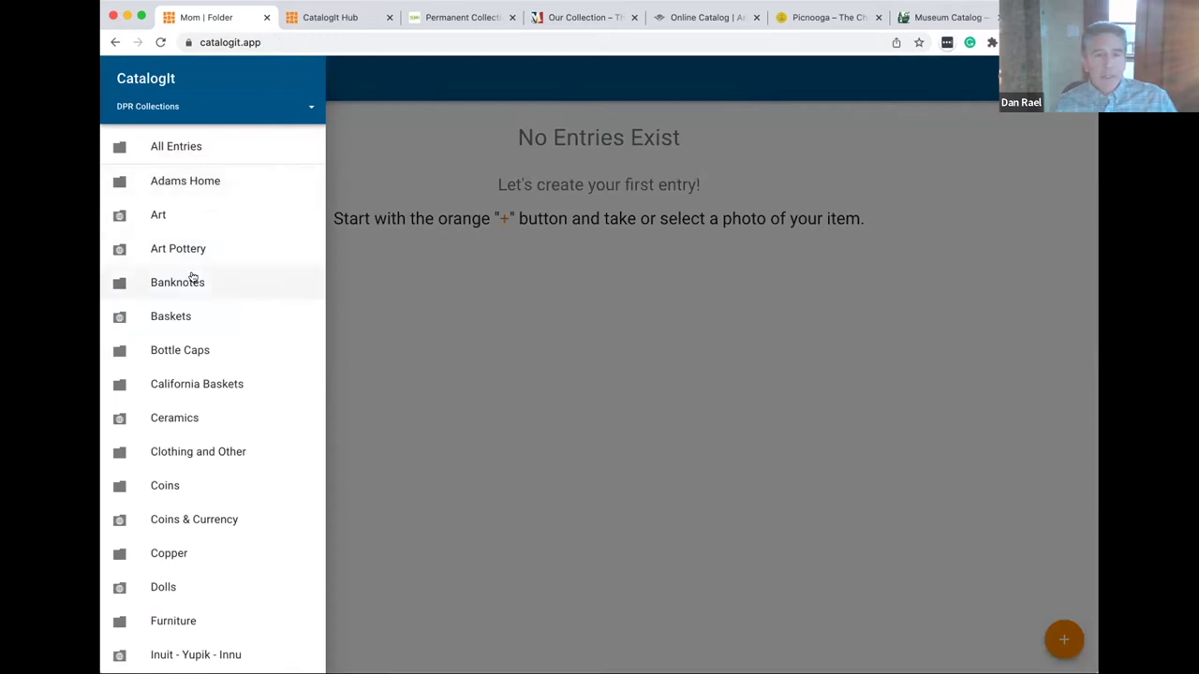
scroll(180, 317, down, 3)
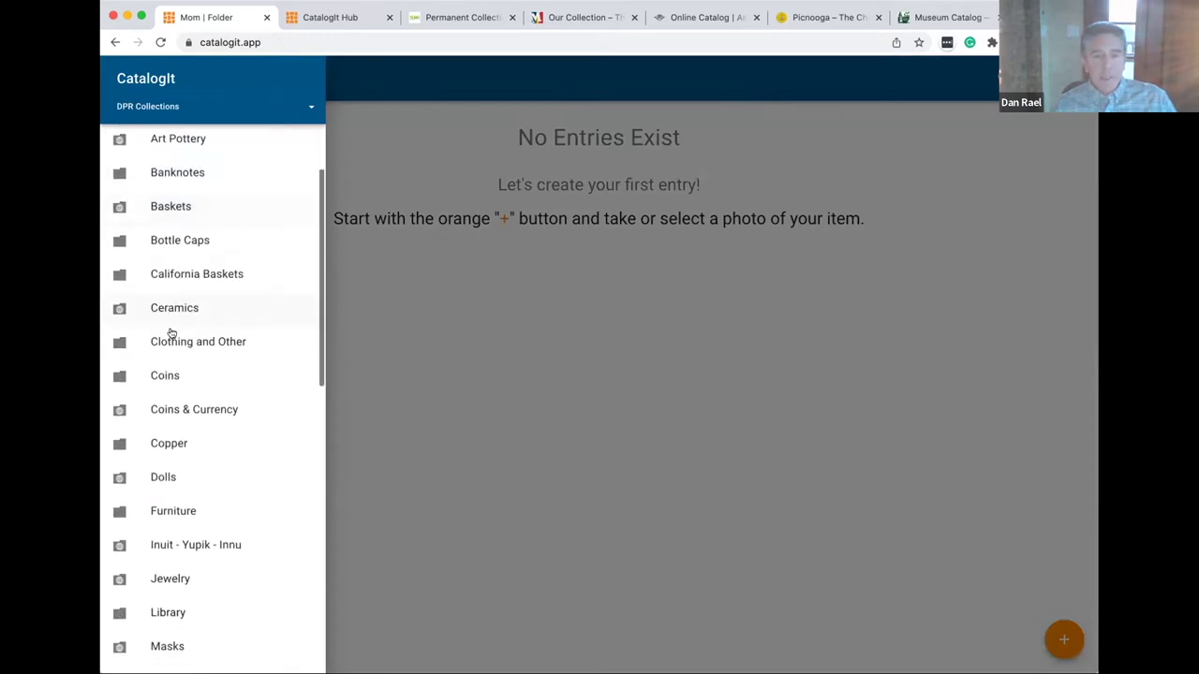
click(158, 427)
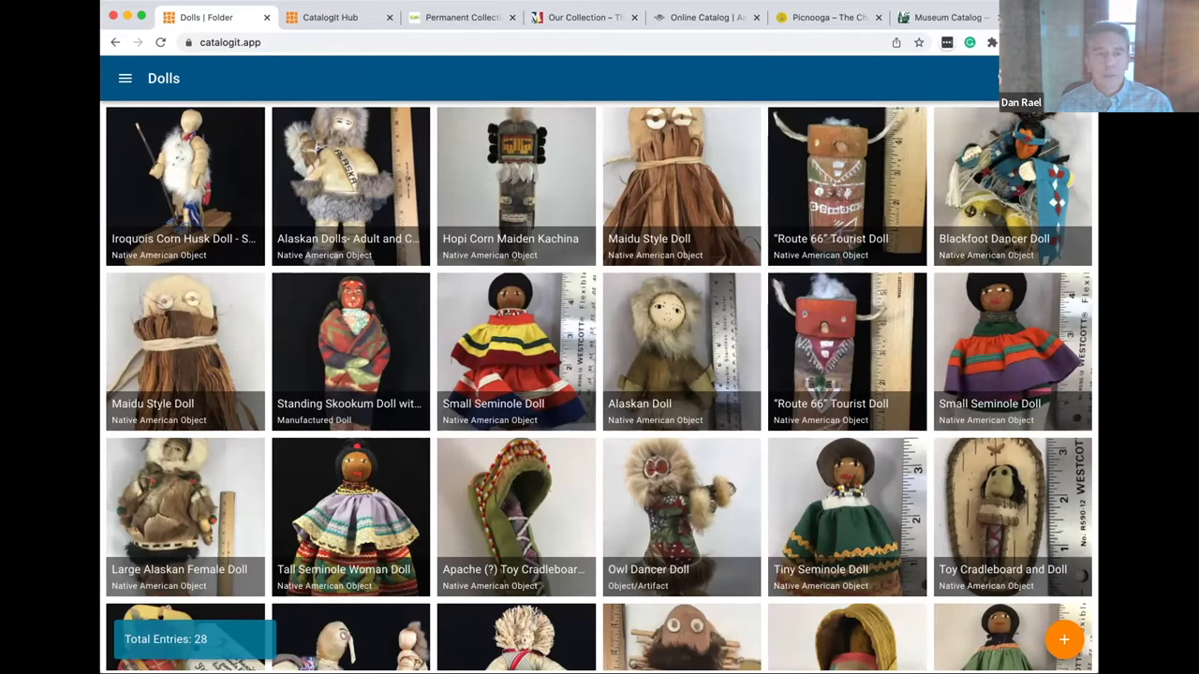
Generate the Insurance report for the Dolls folder, view it and close it.
click(1073, 78)
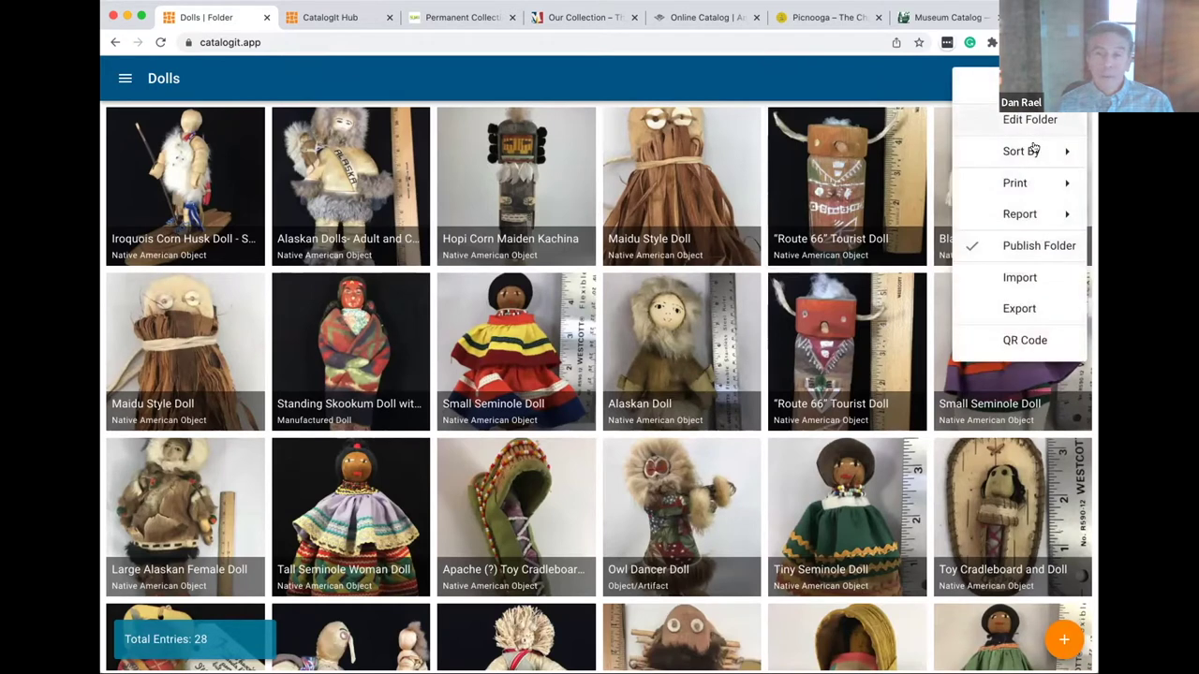
click(1027, 215)
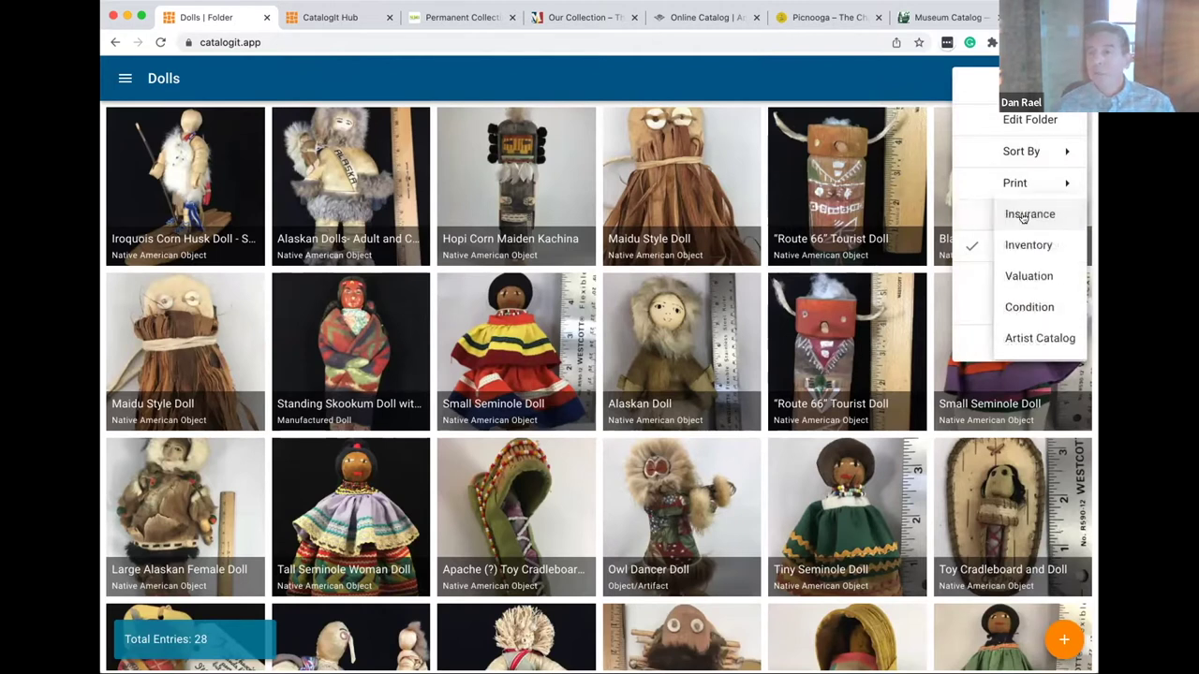
click(1028, 215)
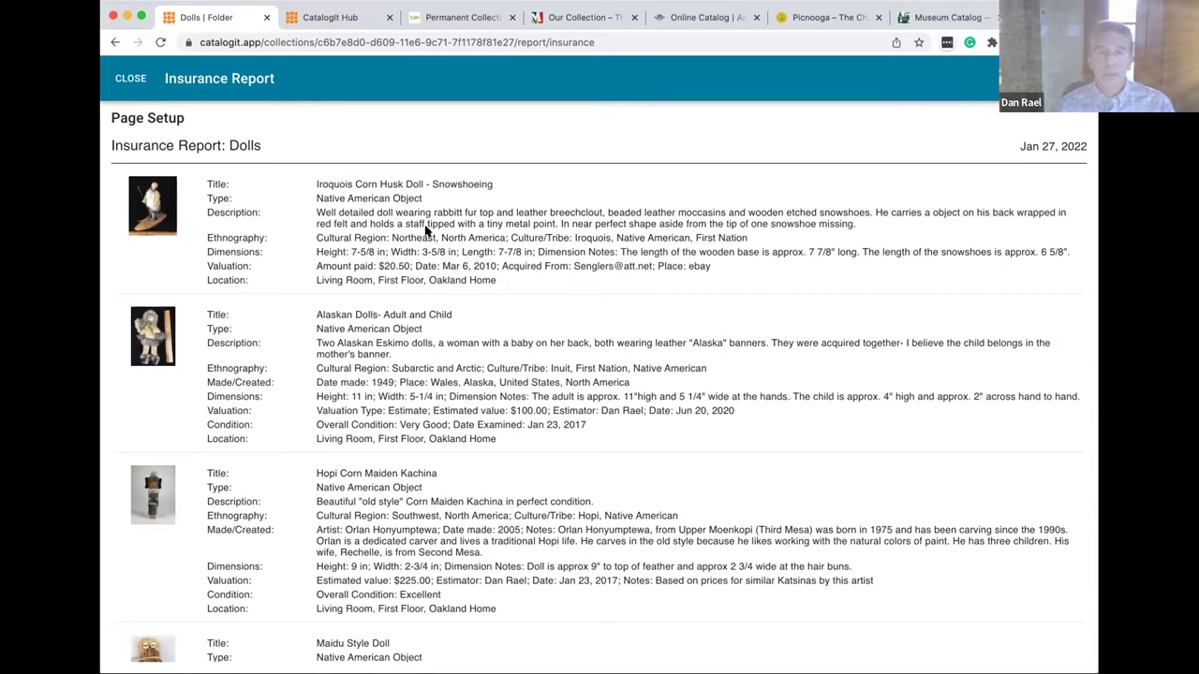
click(127, 79)
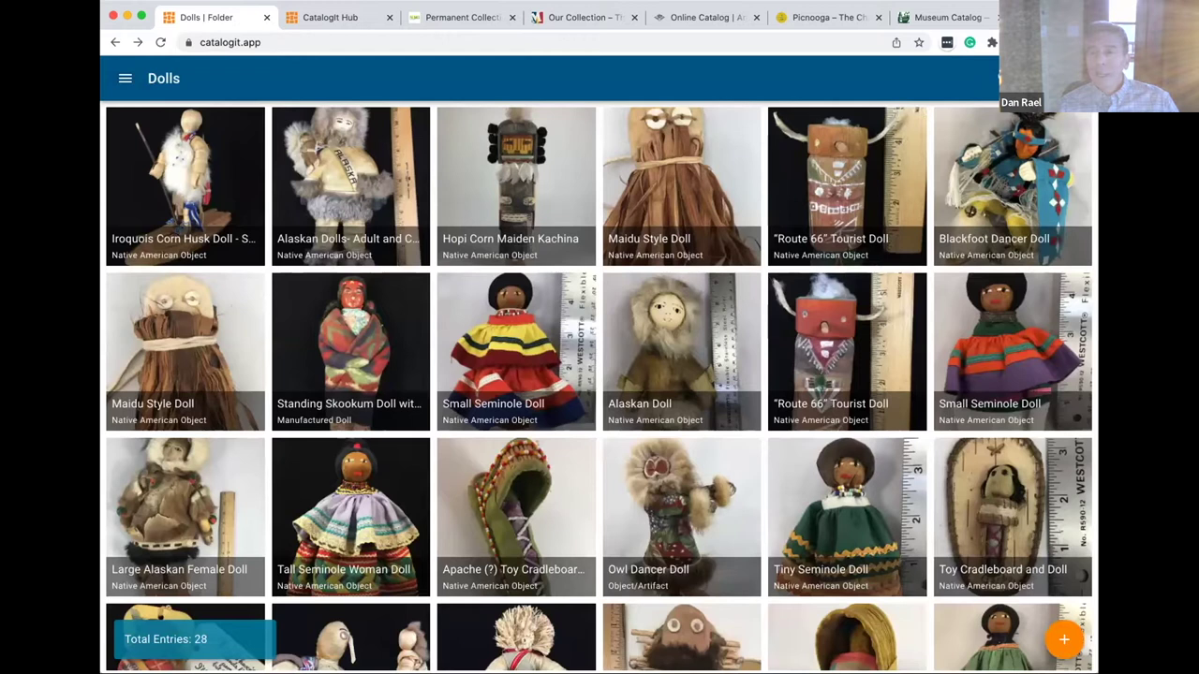
Open the print setup for the Dolls folder in the Pages format.
click(1058, 78)
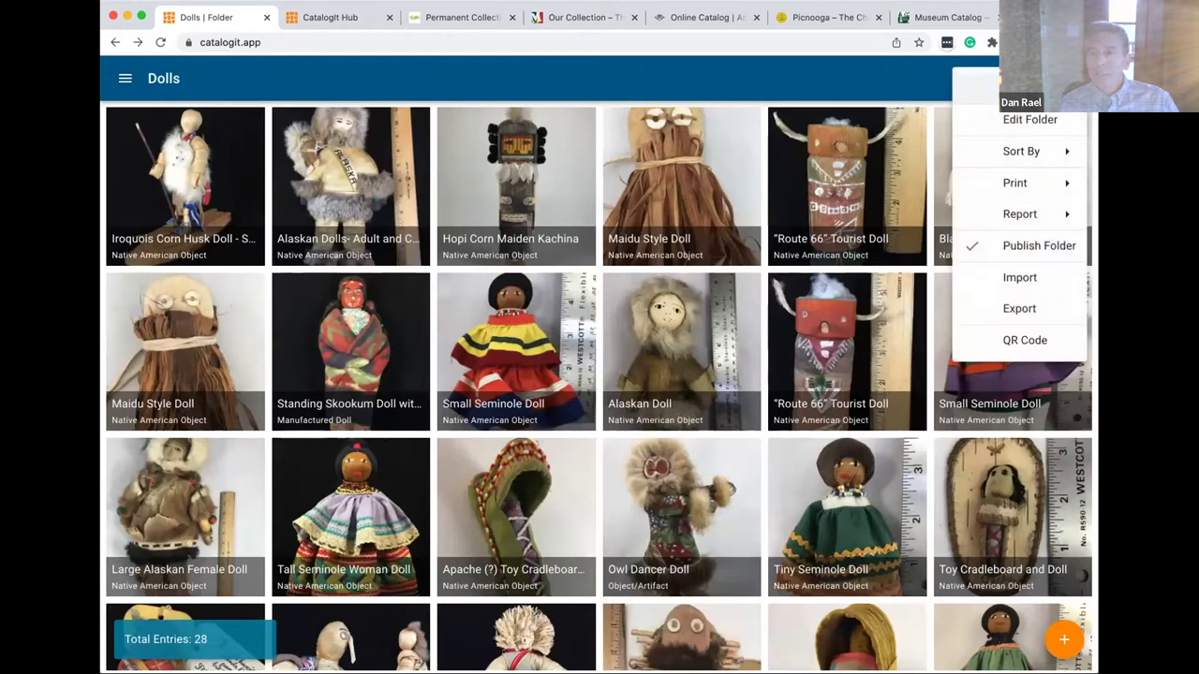
click(1026, 184)
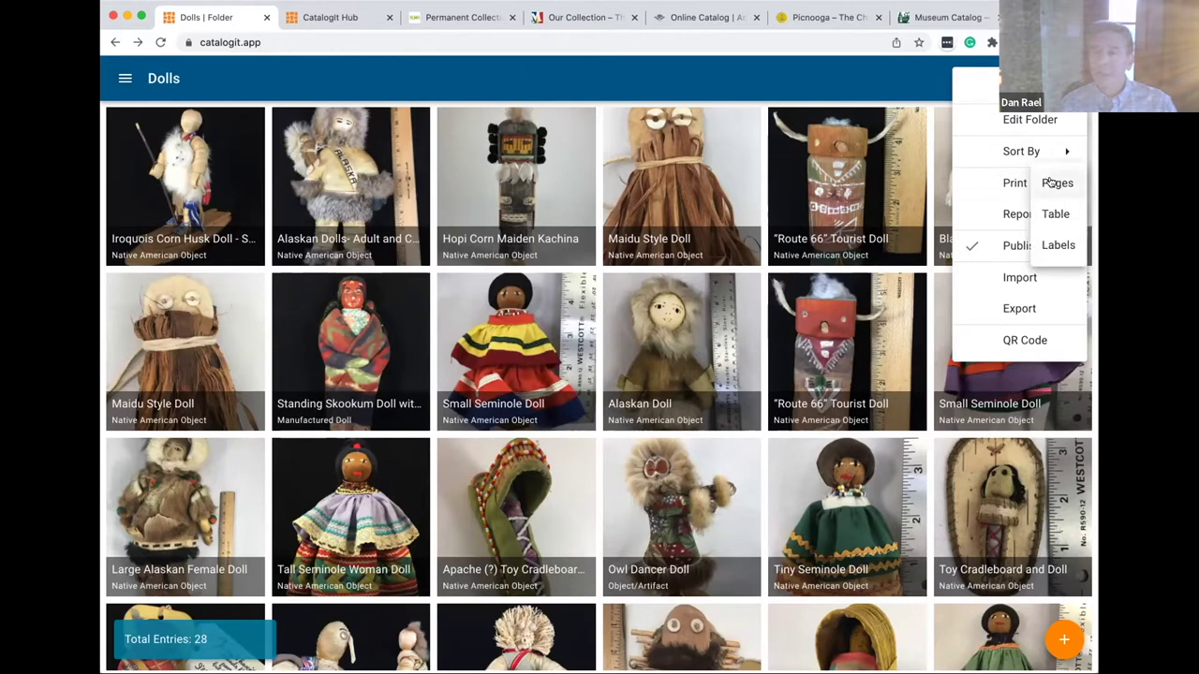
click(1052, 182)
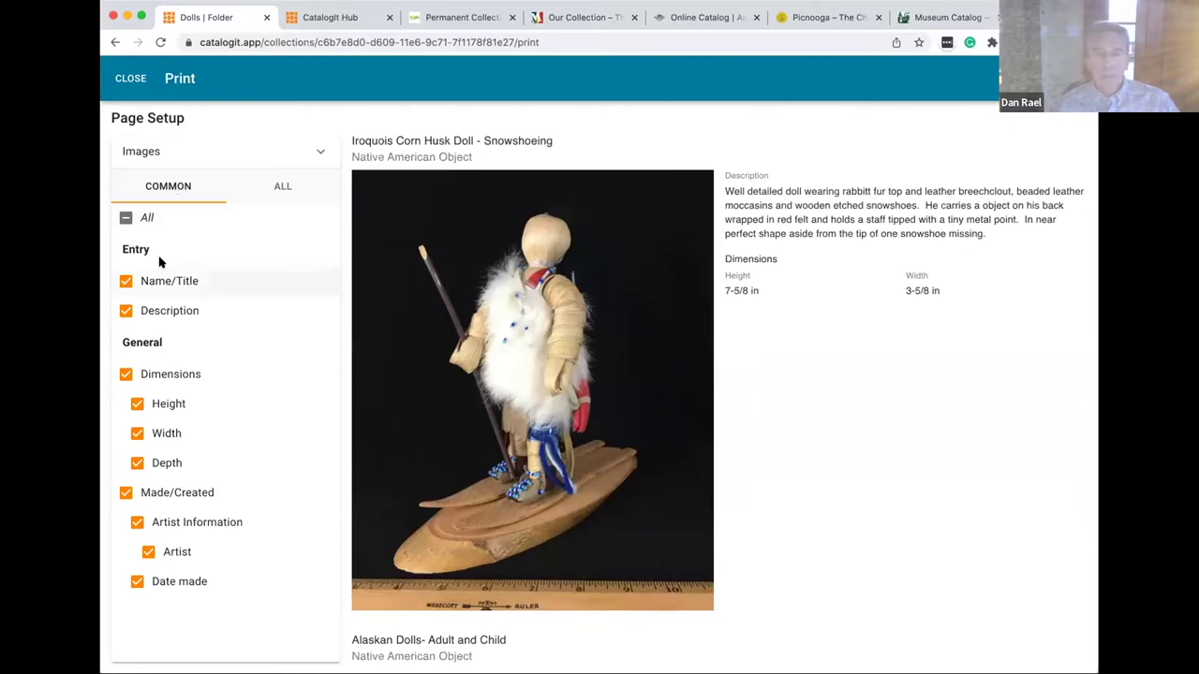
From the full field list, add the Ethnography and Materials fields with their subfields to the printed pages.
click(282, 190)
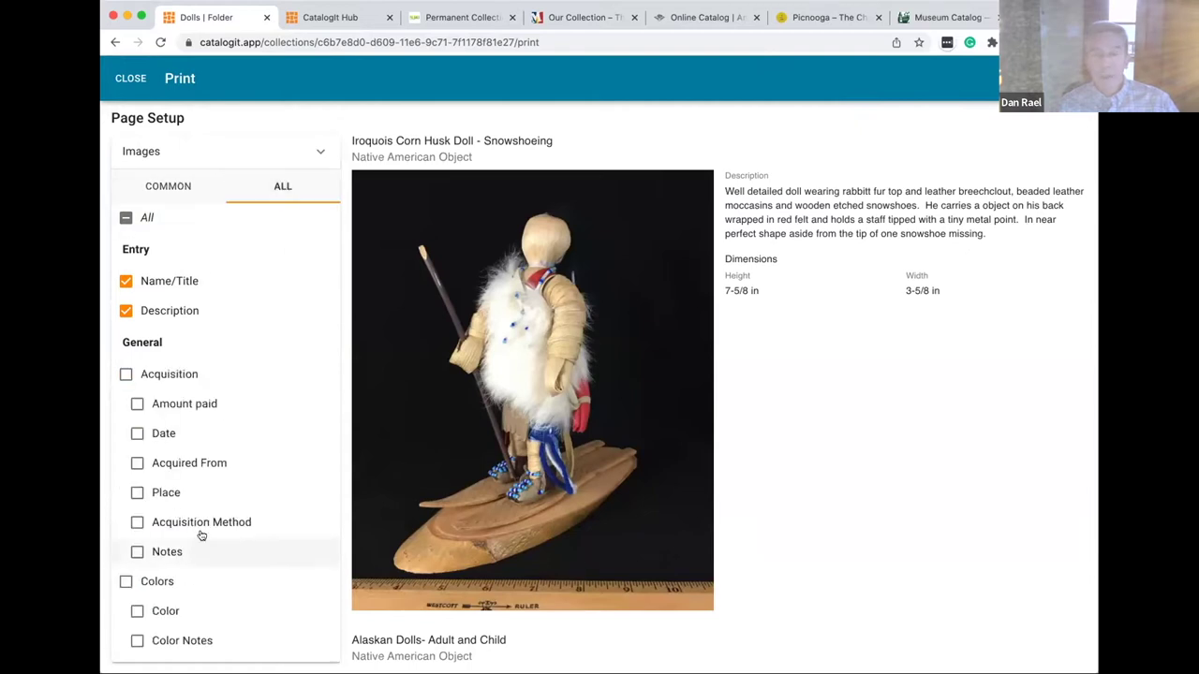
scroll(548, 456, down, 3)
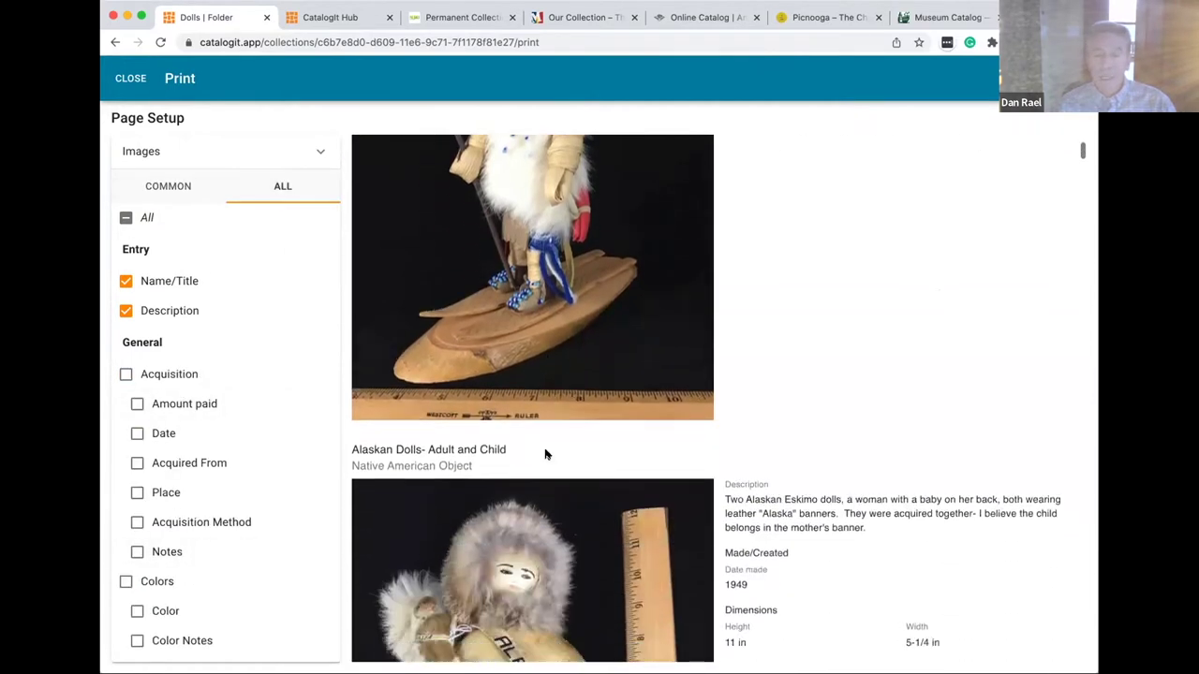
scroll(546, 455, down, 2)
scroll(233, 449, down, 3)
scroll(235, 451, down, 5)
scroll(234, 452, down, 5)
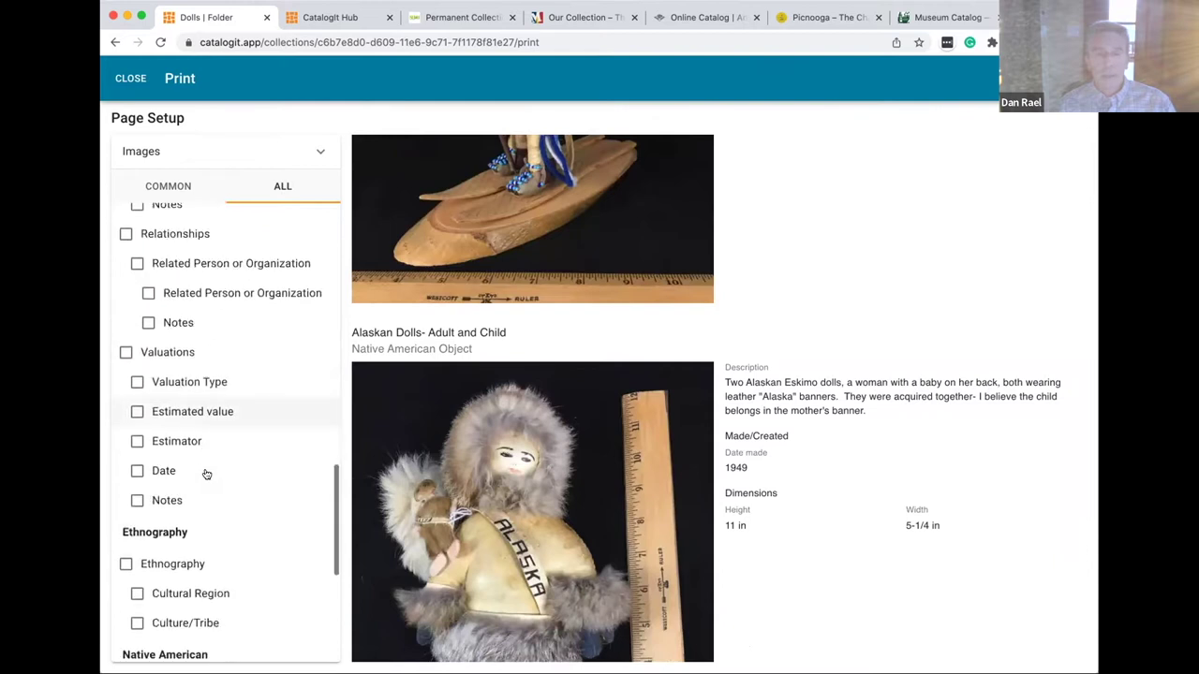
scroll(206, 473, down, 2)
click(126, 500)
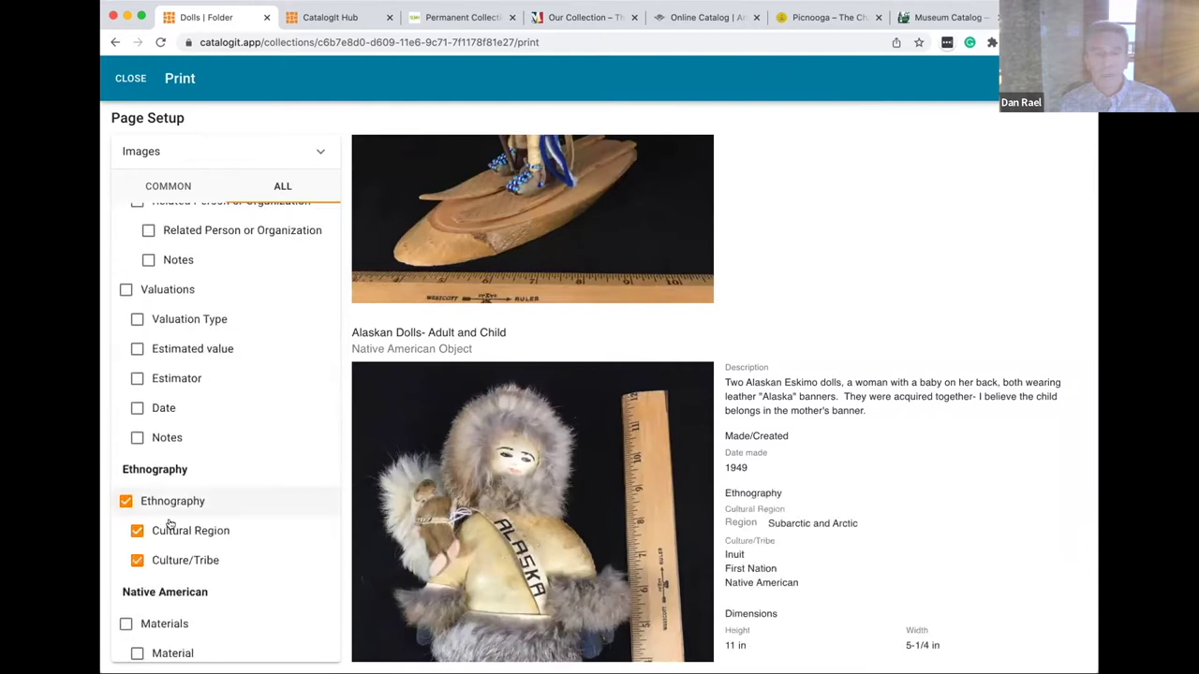
scroll(178, 543, down, 1)
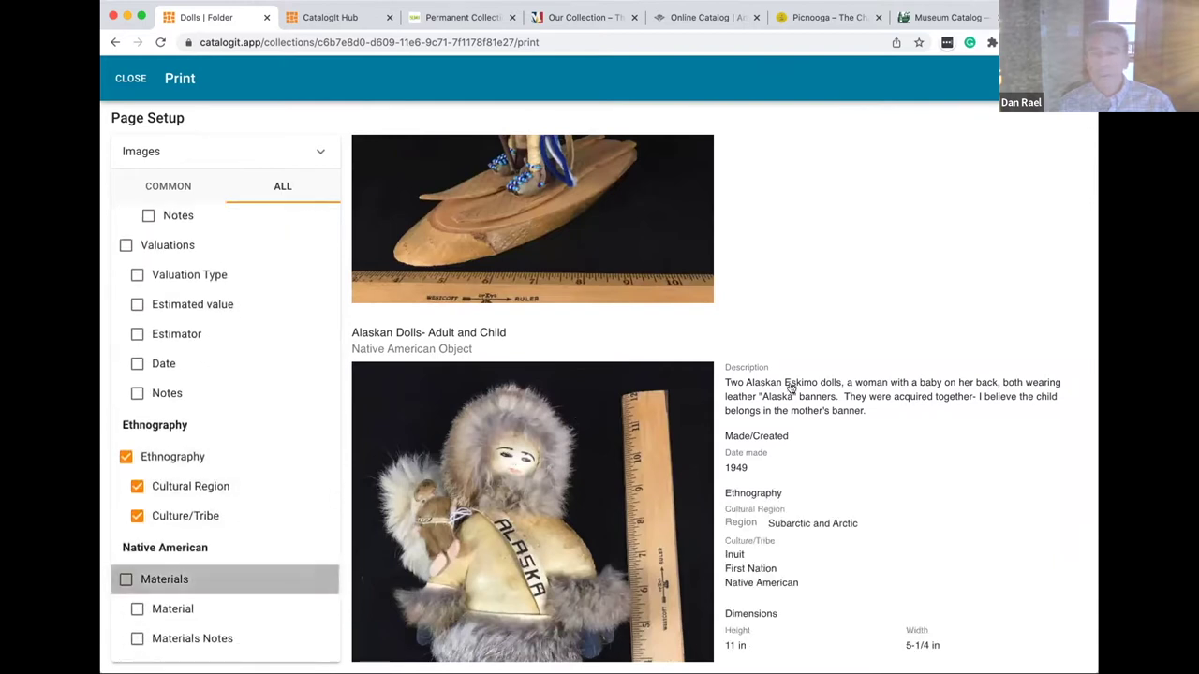
scroll(843, 390, up, 5)
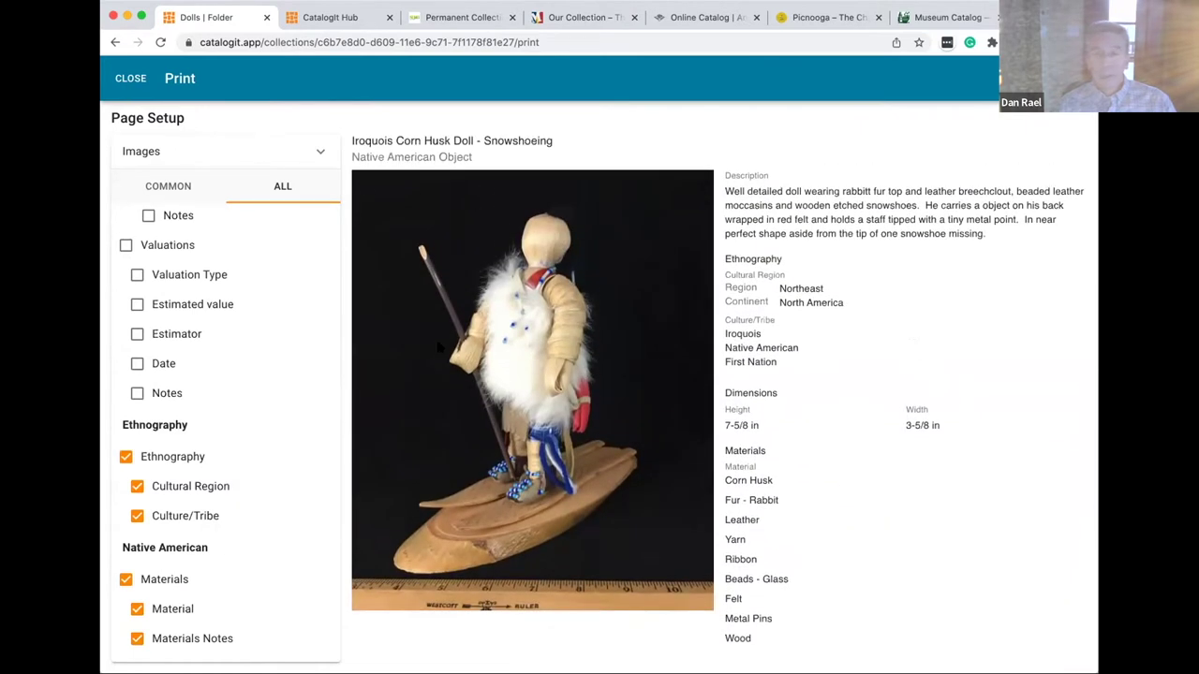
Set the printed pages to include all photos, check the preview and close the print setup.
click(321, 151)
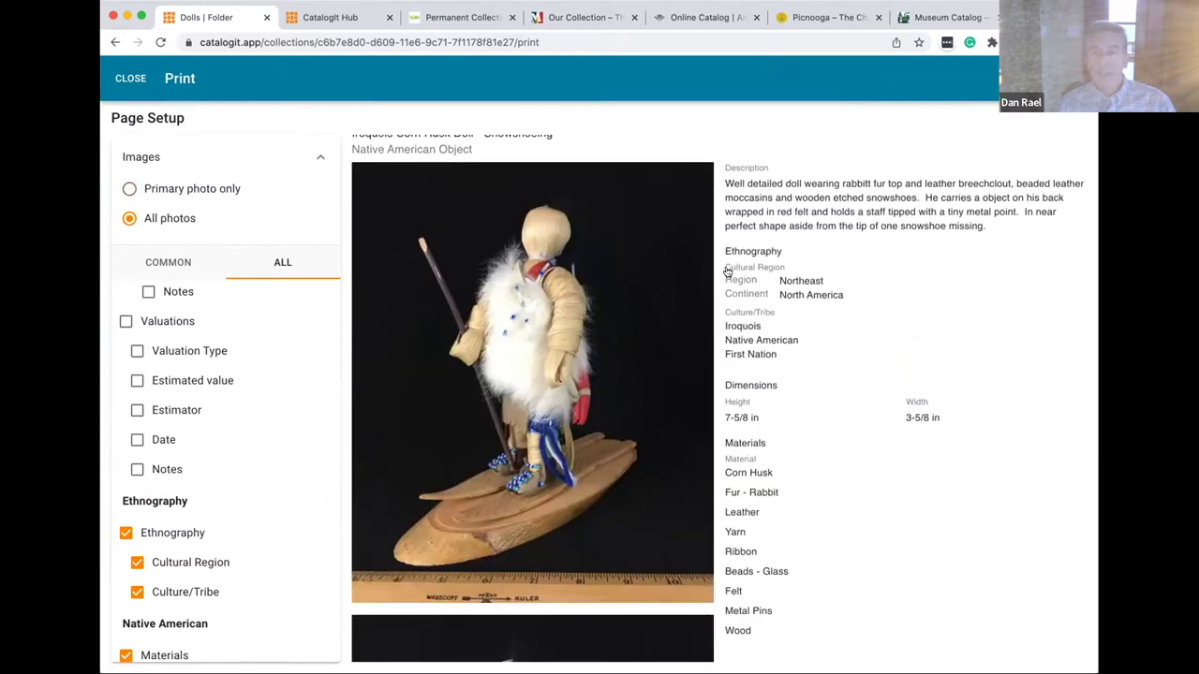
scroll(735, 264, down, 5)
scroll(728, 268, up, 5)
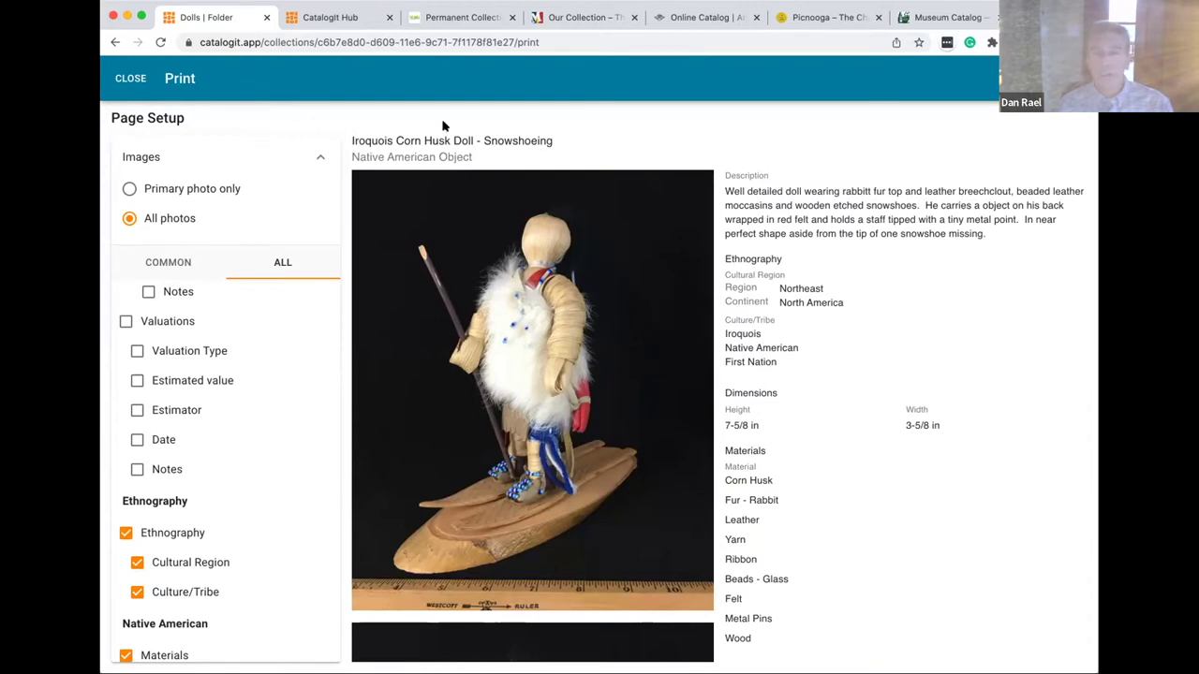
click(131, 78)
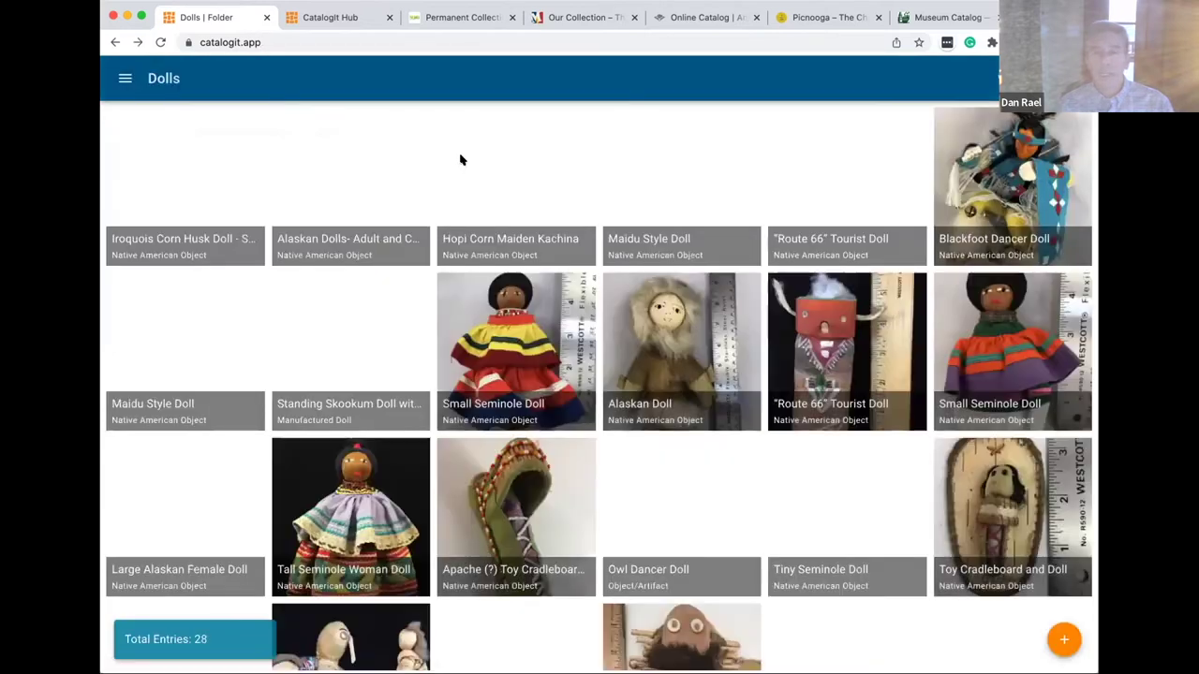
Open label printing for the Dolls folder and lay the labels out in 4 columns.
click(1050, 79)
click(1021, 183)
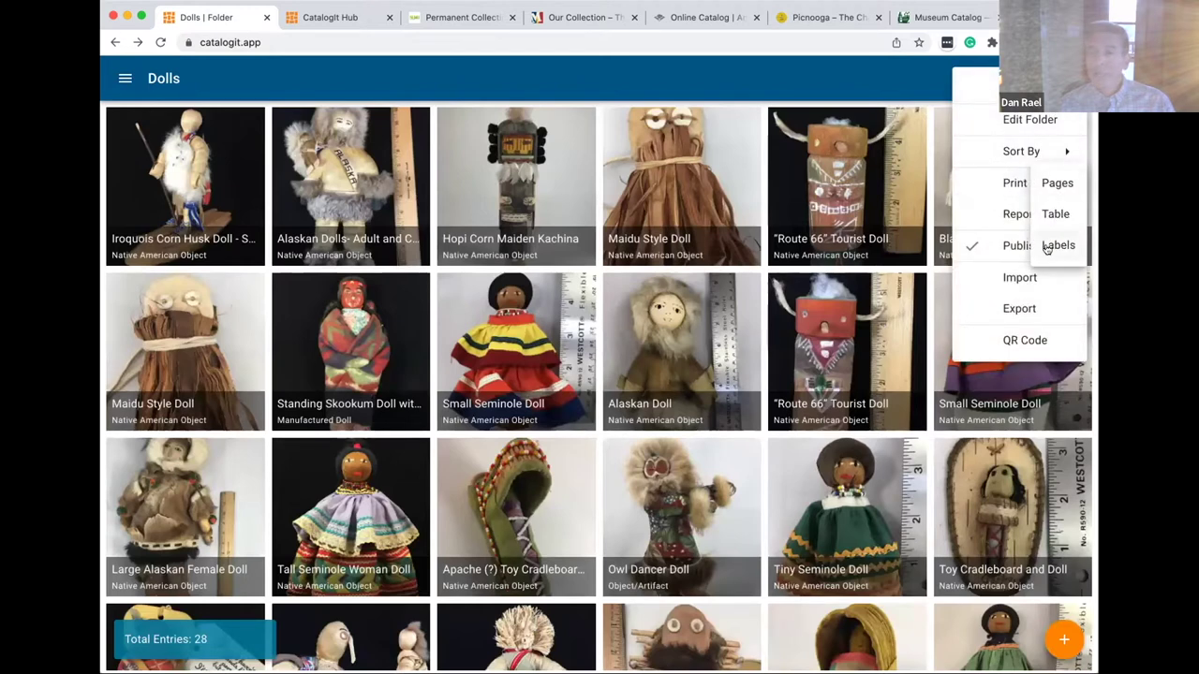
click(1051, 245)
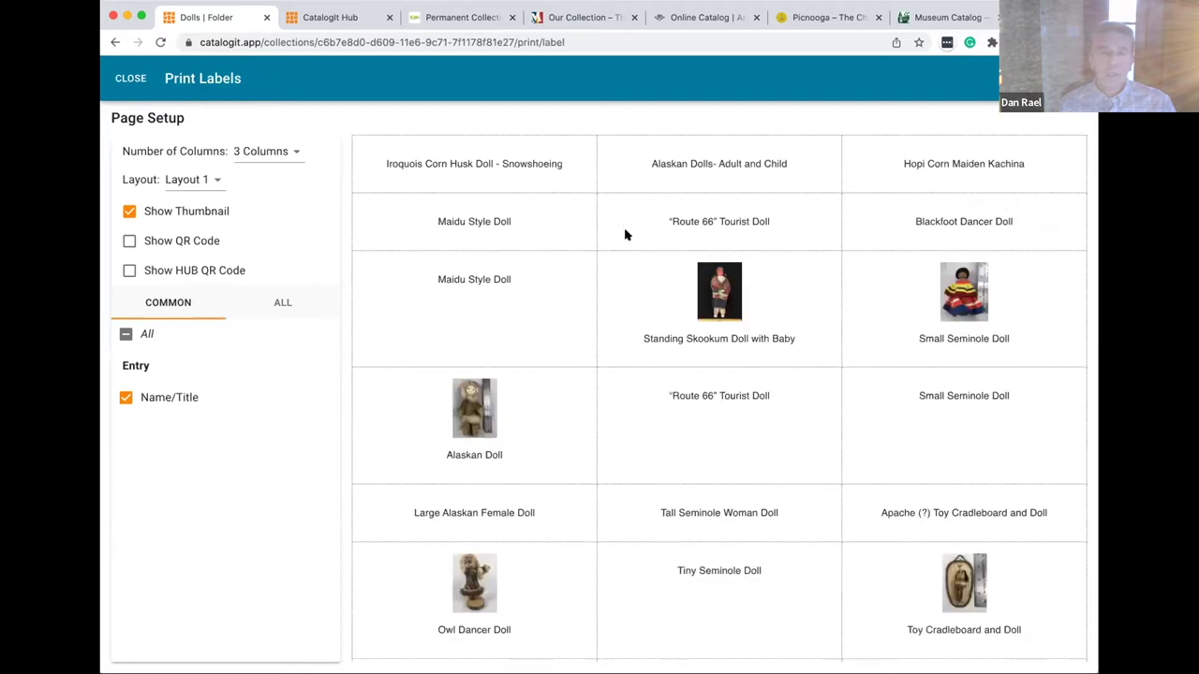
click(283, 154)
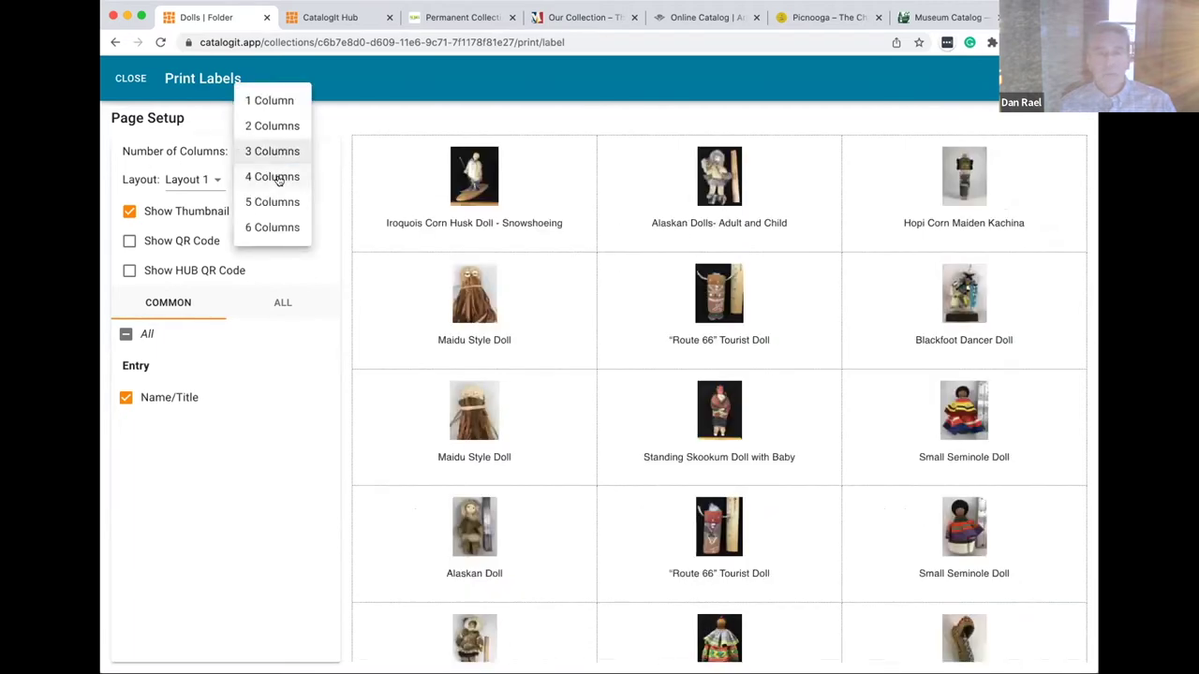
click(277, 176)
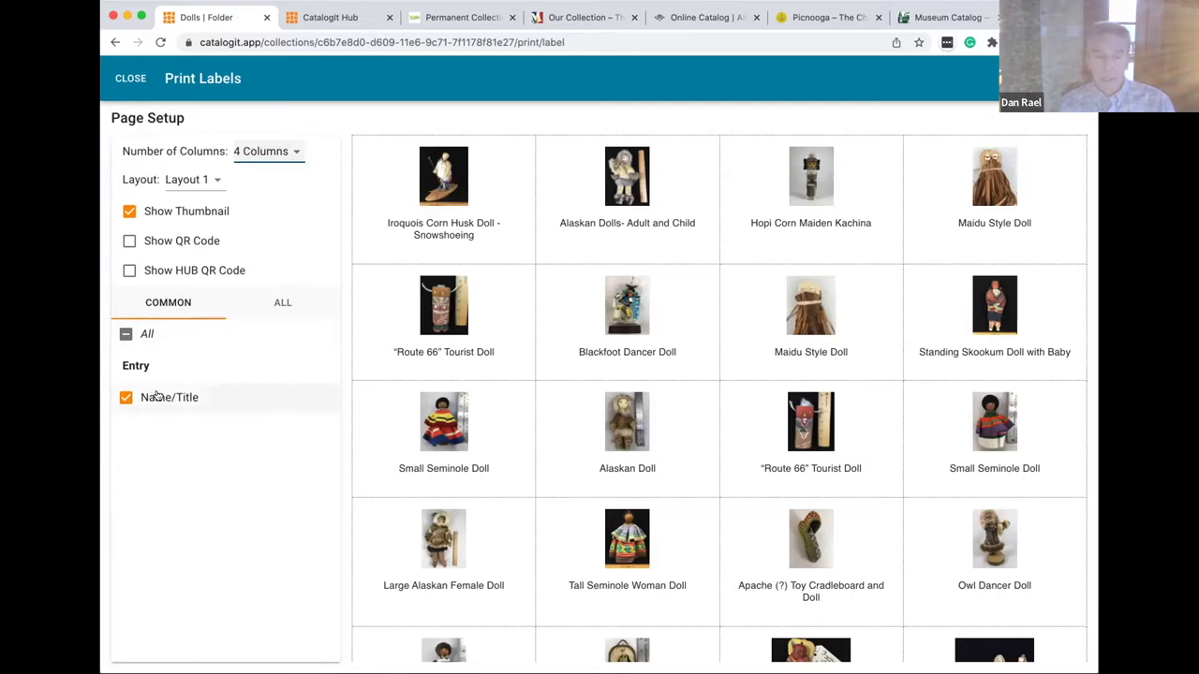
Display all available label fields, show the QR code on each label, and close the label setup.
click(242, 303)
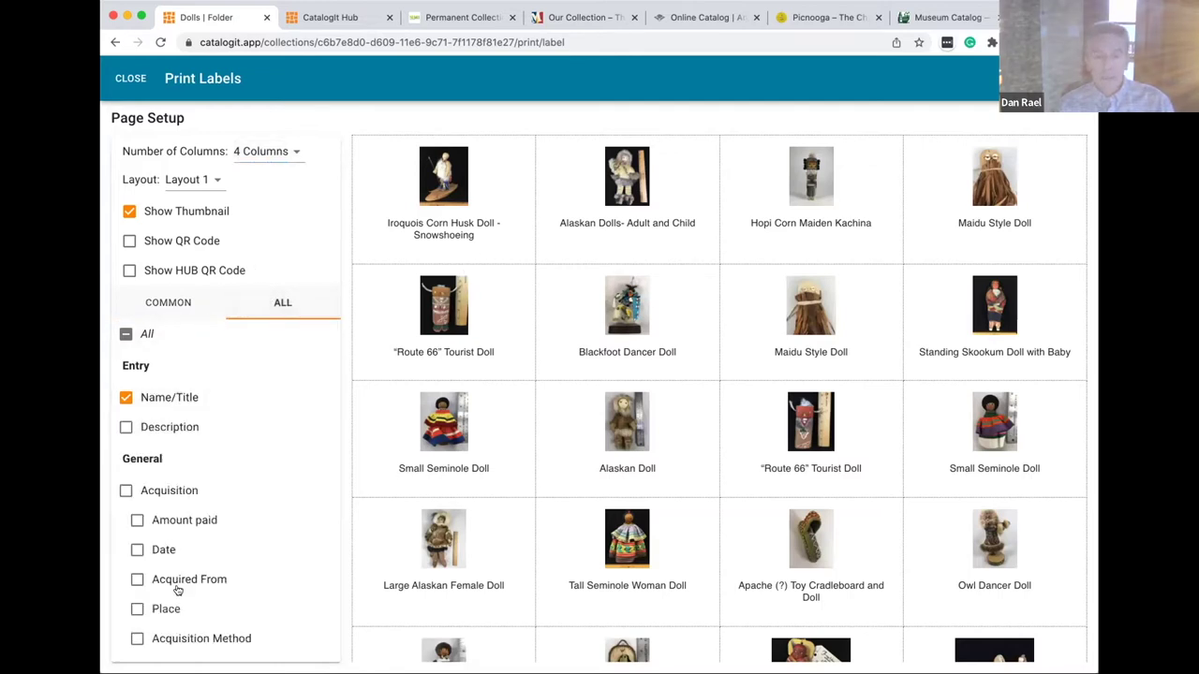
click(129, 241)
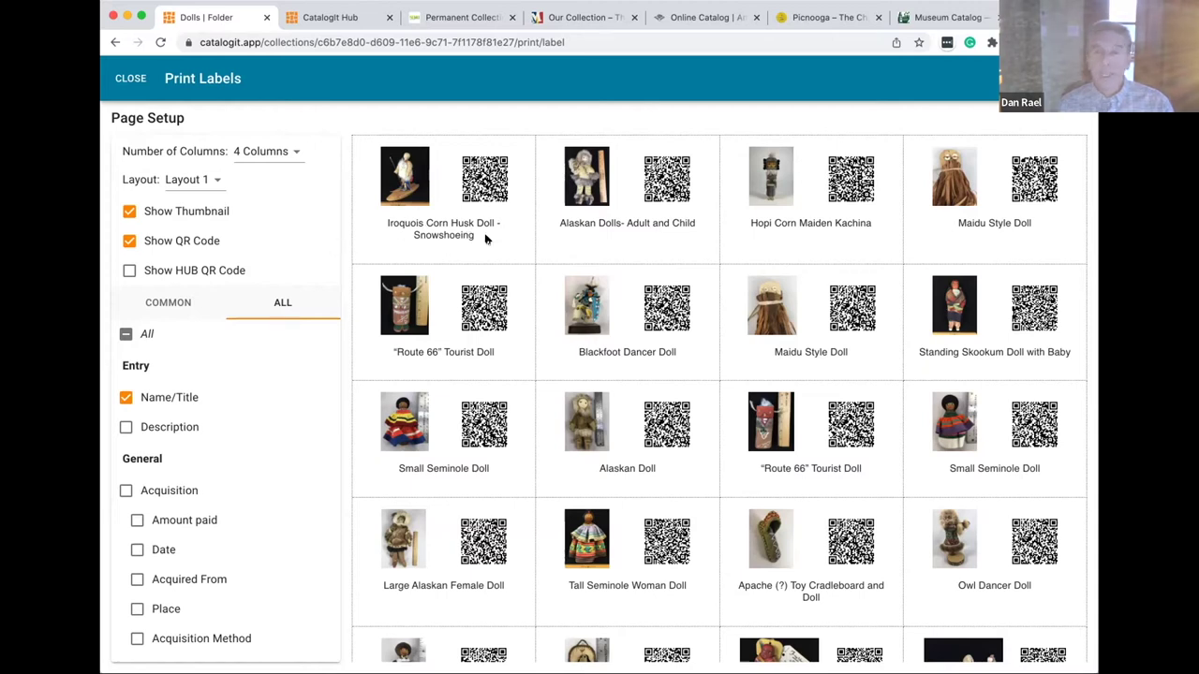
scroll(422, 234, down, 1)
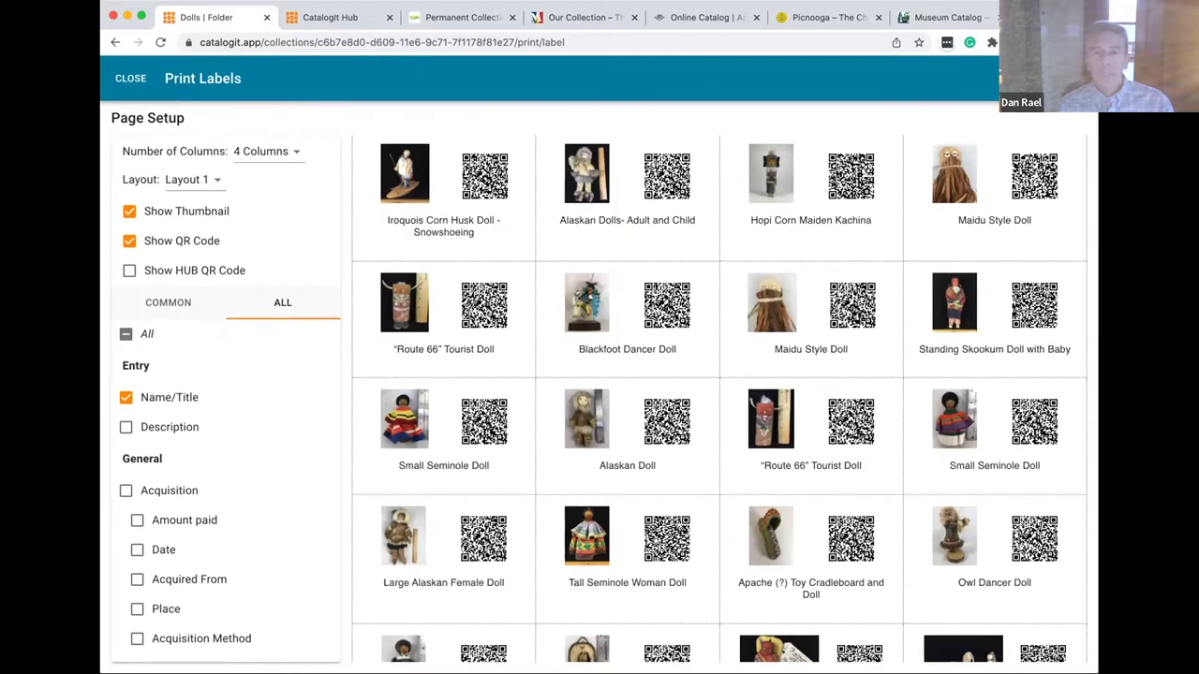
click(130, 78)
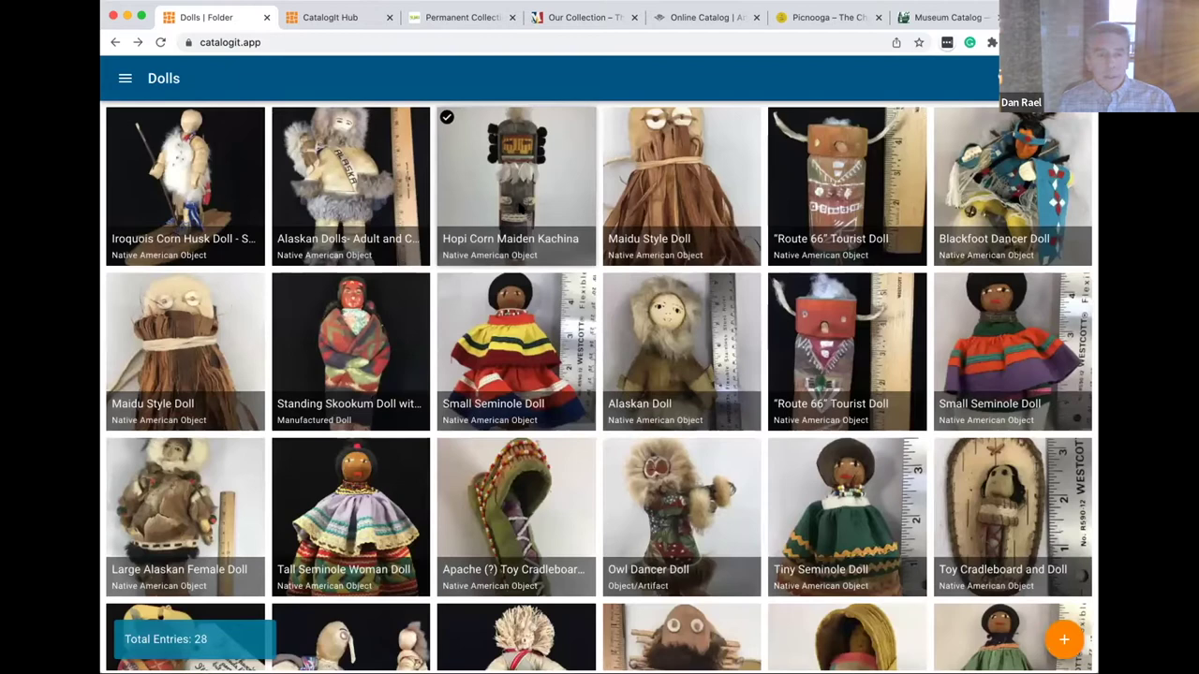
Switch from the Dolls folder to All Entries and open the A Merry Yule-Tide postcard entry.
click(125, 79)
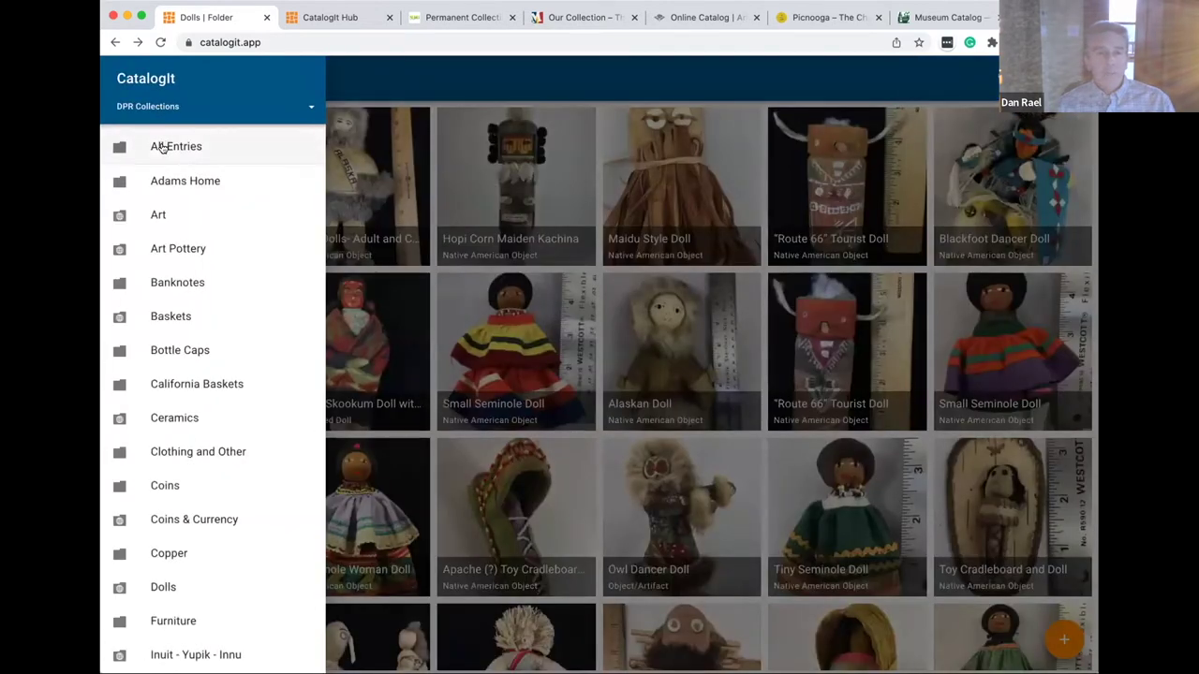
click(158, 145)
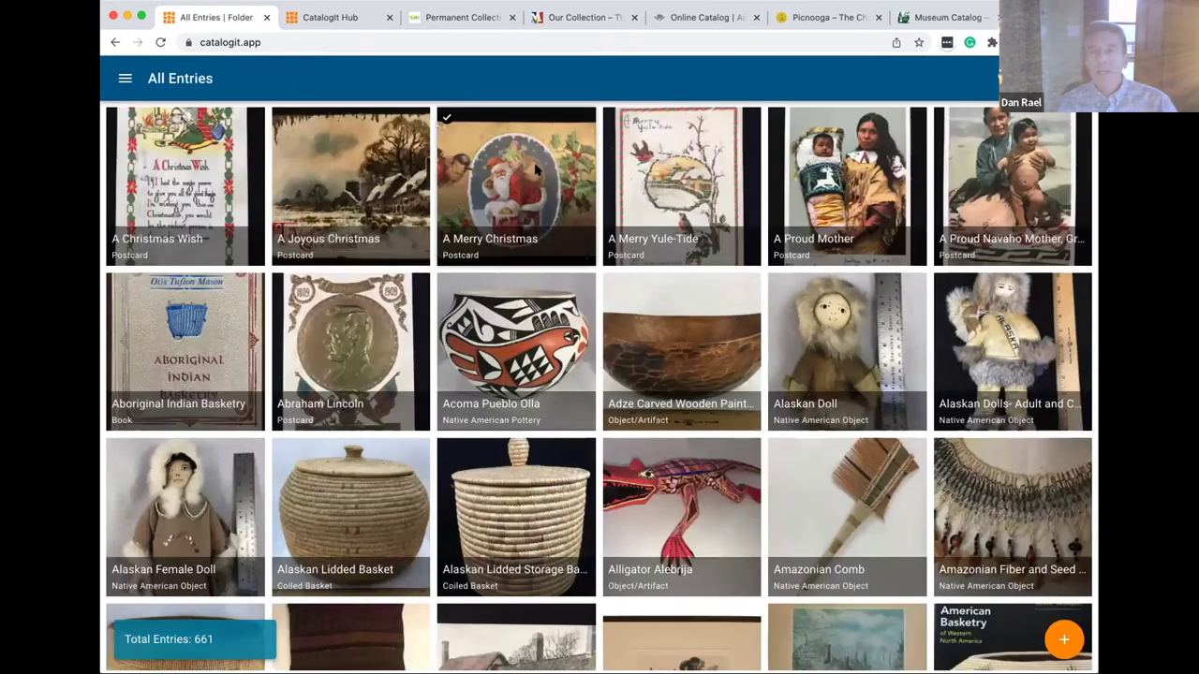
click(674, 175)
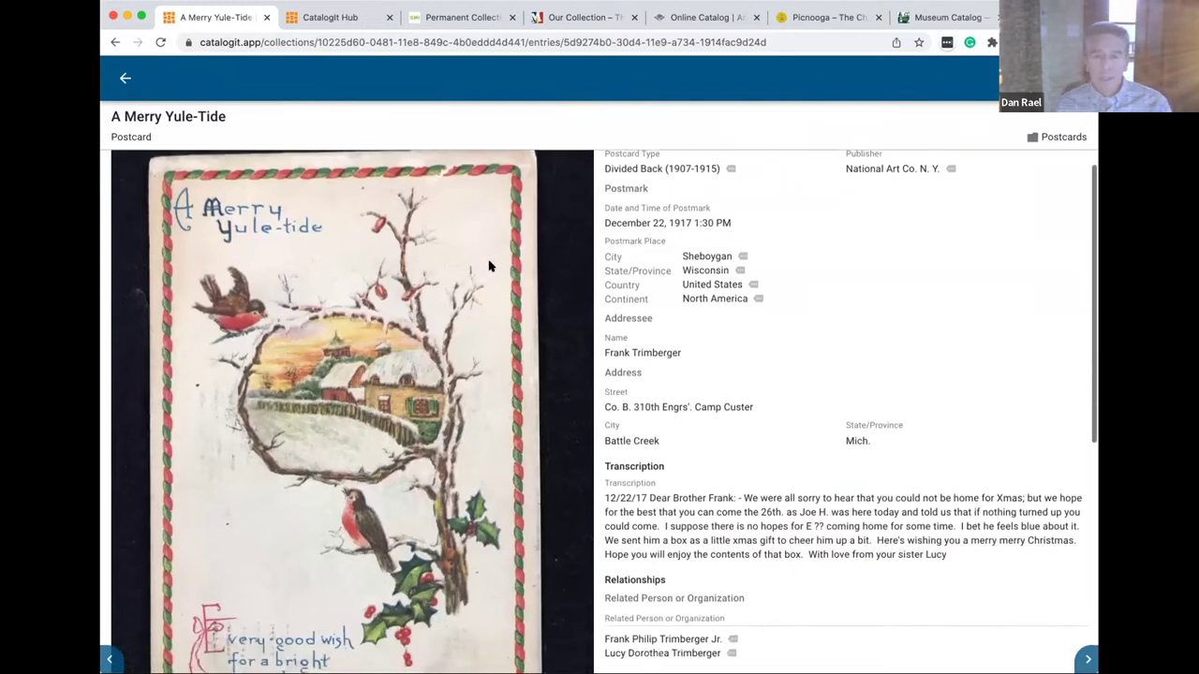
Examine the postcard's front and back photos along with its postmark, addressee, transcription and relationship details.
scroll(489, 267, down, 3)
scroll(489, 267, down, 2)
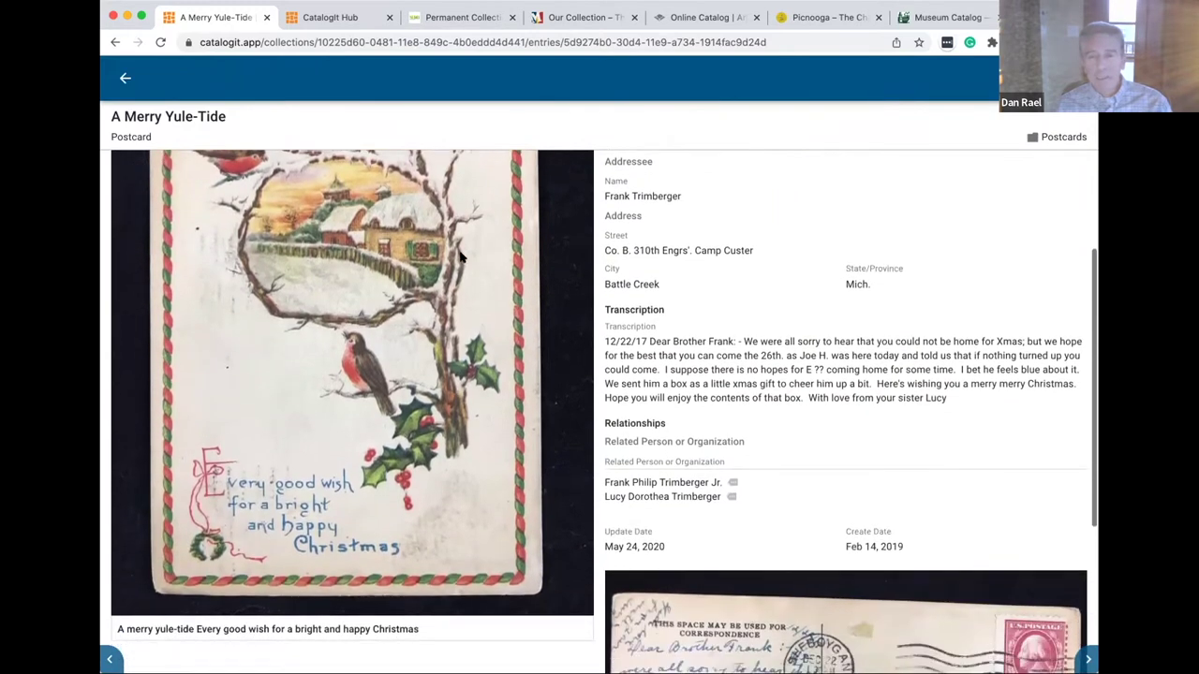
scroll(436, 250, down, 2)
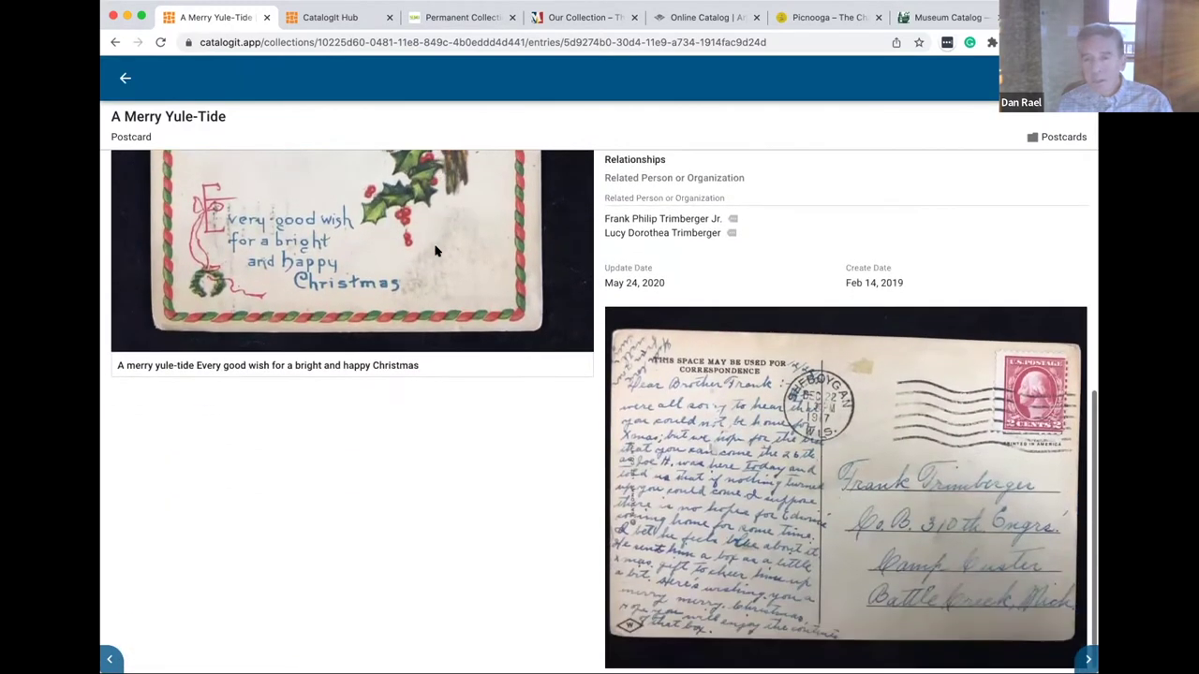
scroll(436, 251, up, 5)
scroll(435, 254, up, 1)
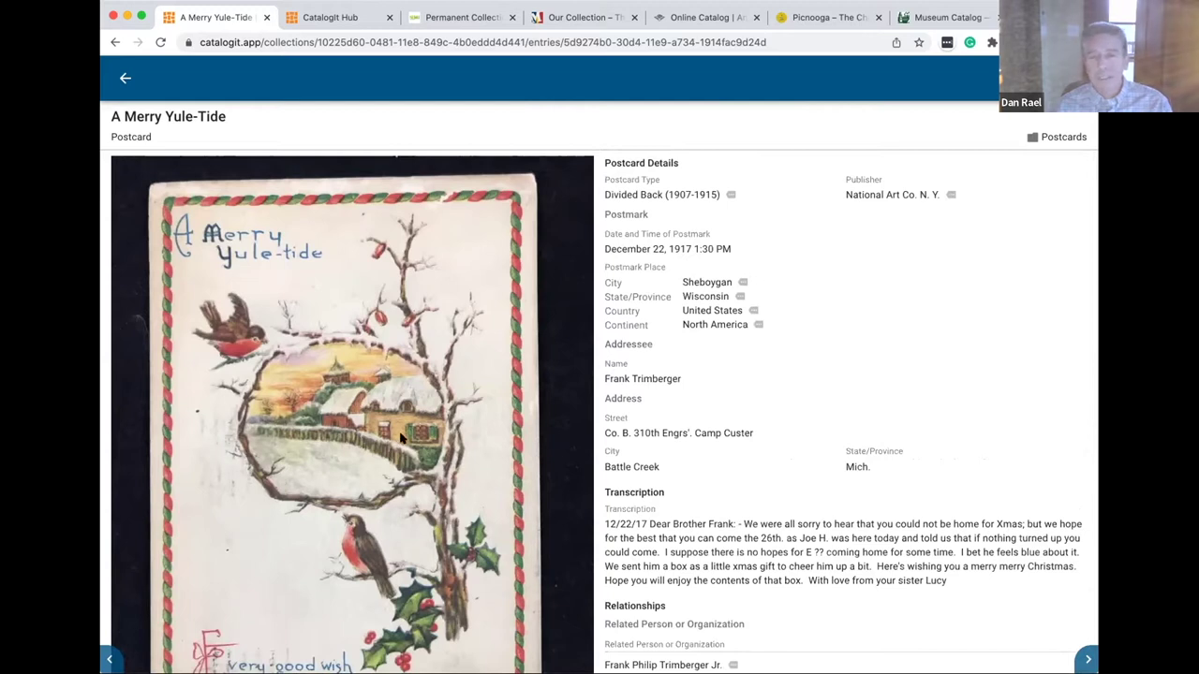
scroll(400, 439, down, 1)
scroll(394, 412, down, 2)
scroll(395, 412, down, 3)
scroll(575, 359, up, 5)
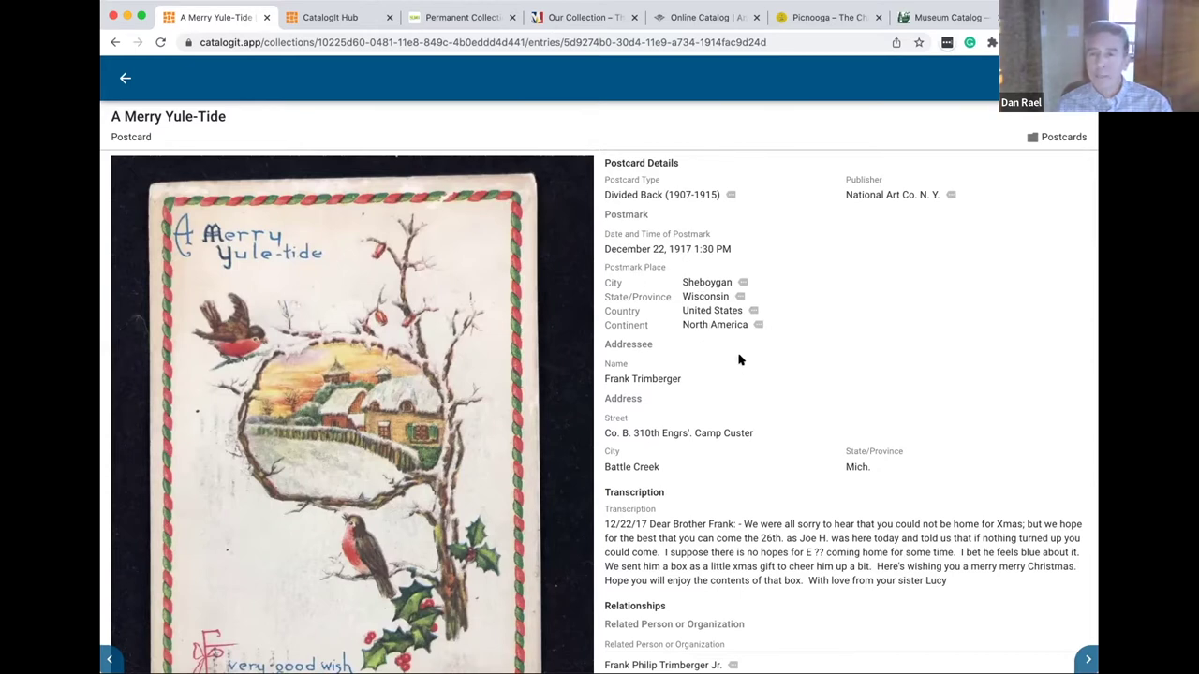
scroll(738, 359, down, 1)
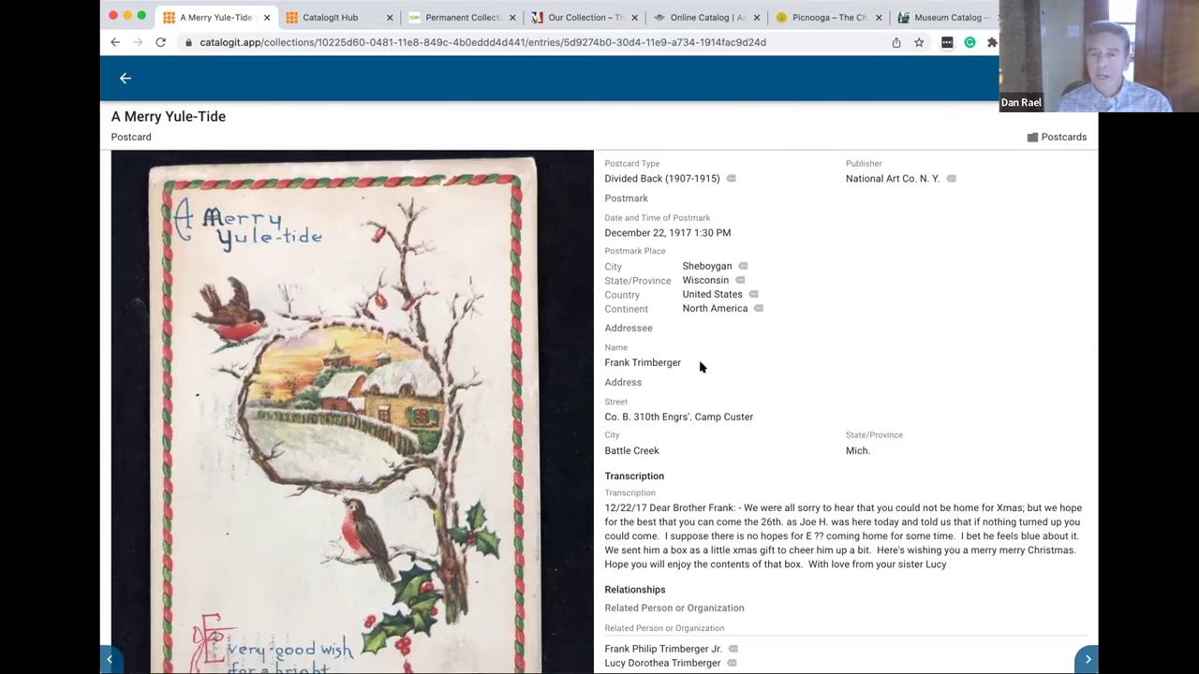
scroll(701, 365, down, 3)
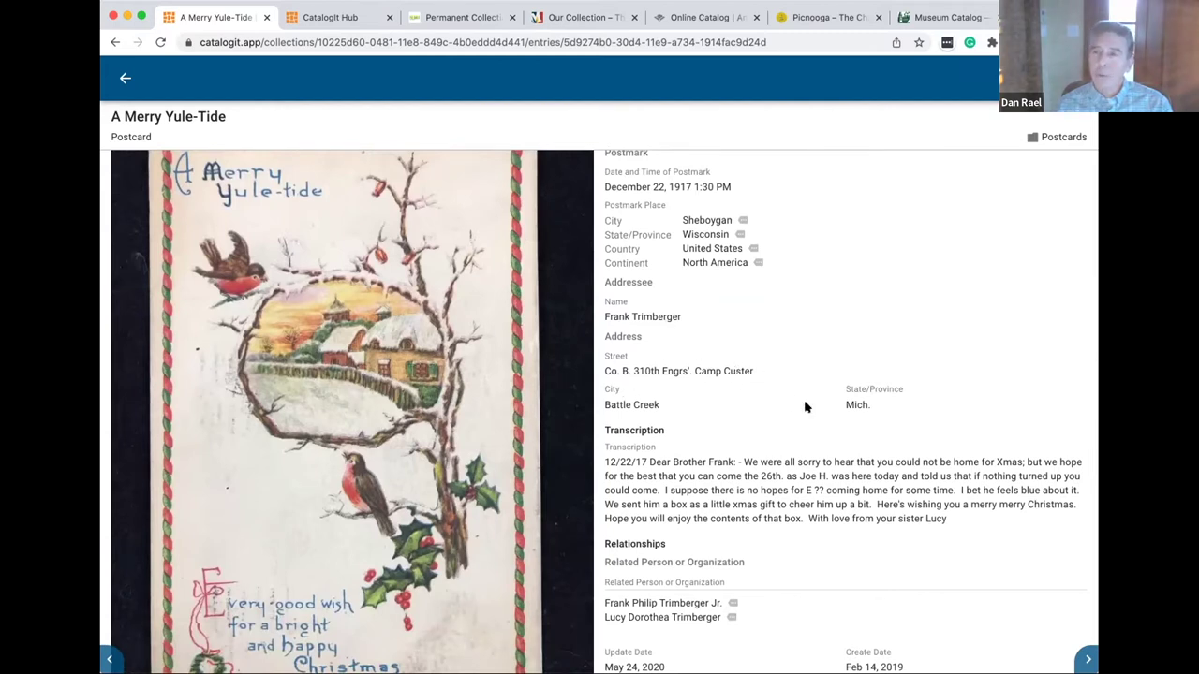
scroll(806, 407, down, 1)
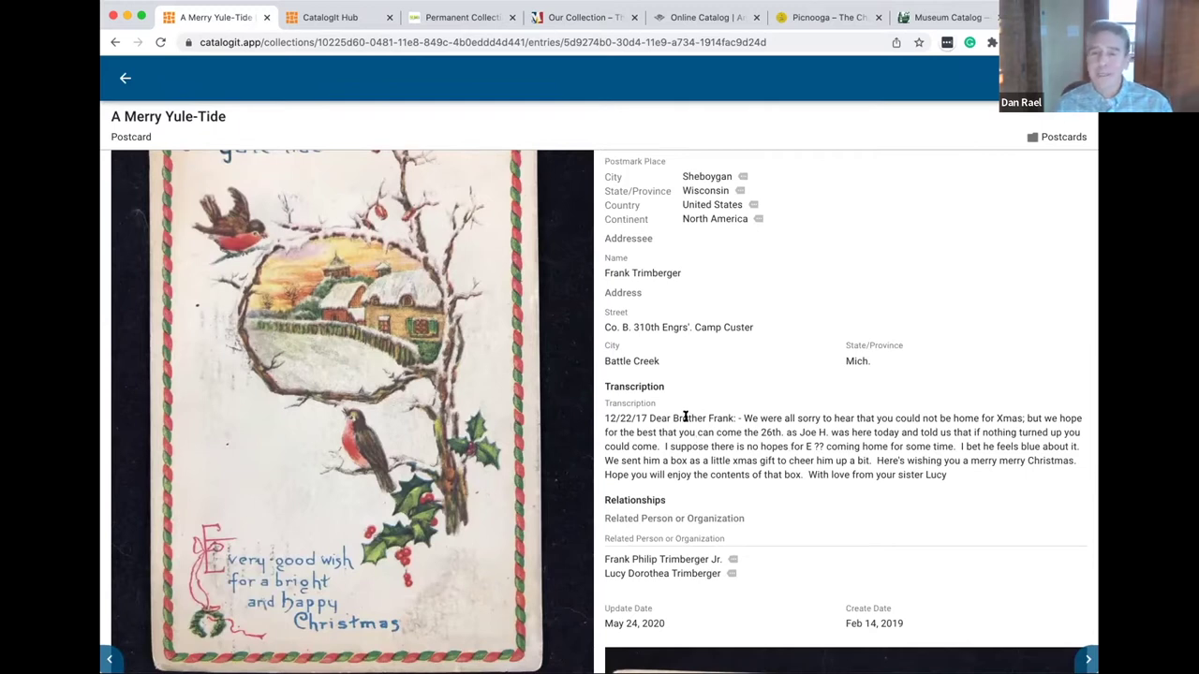
scroll(691, 419, up, 3)
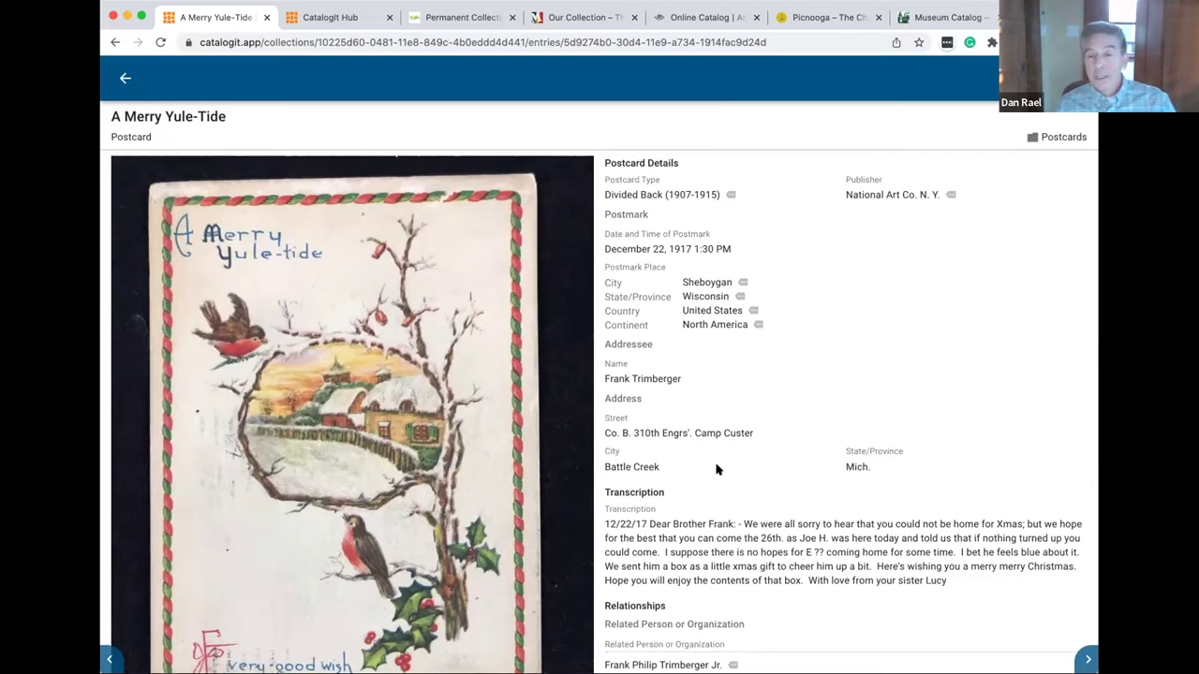
View the Sheboygan place profile from the postmark, look through the entries that use it, and close it.
click(709, 284)
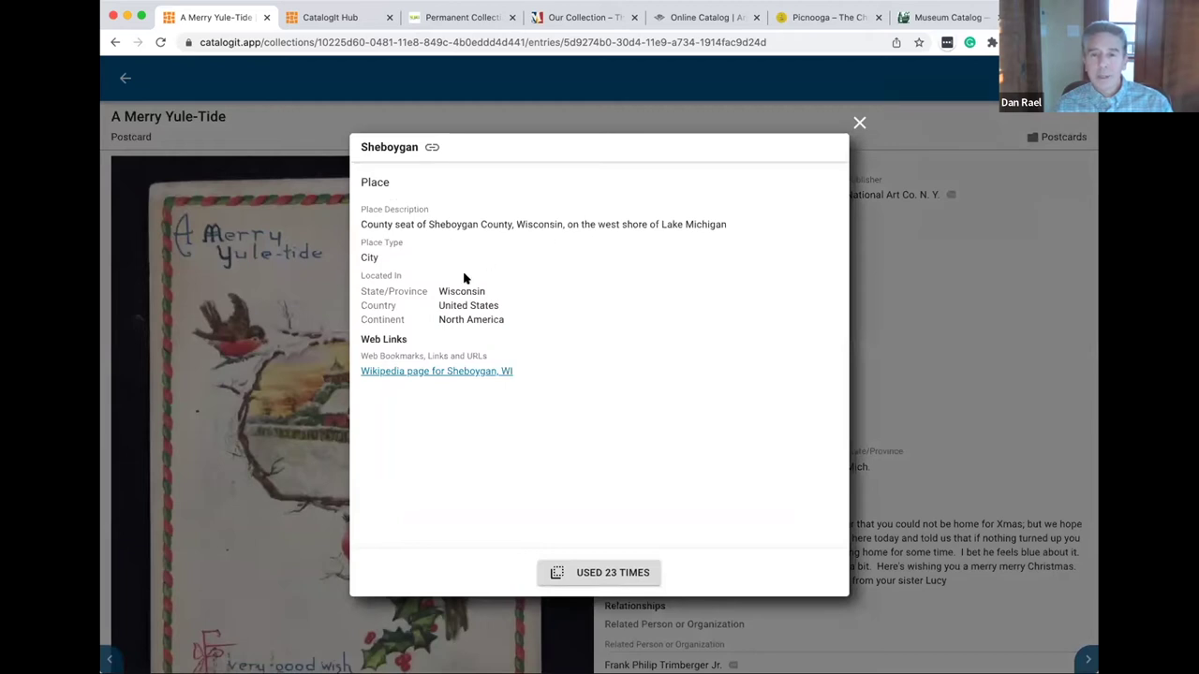
click(587, 575)
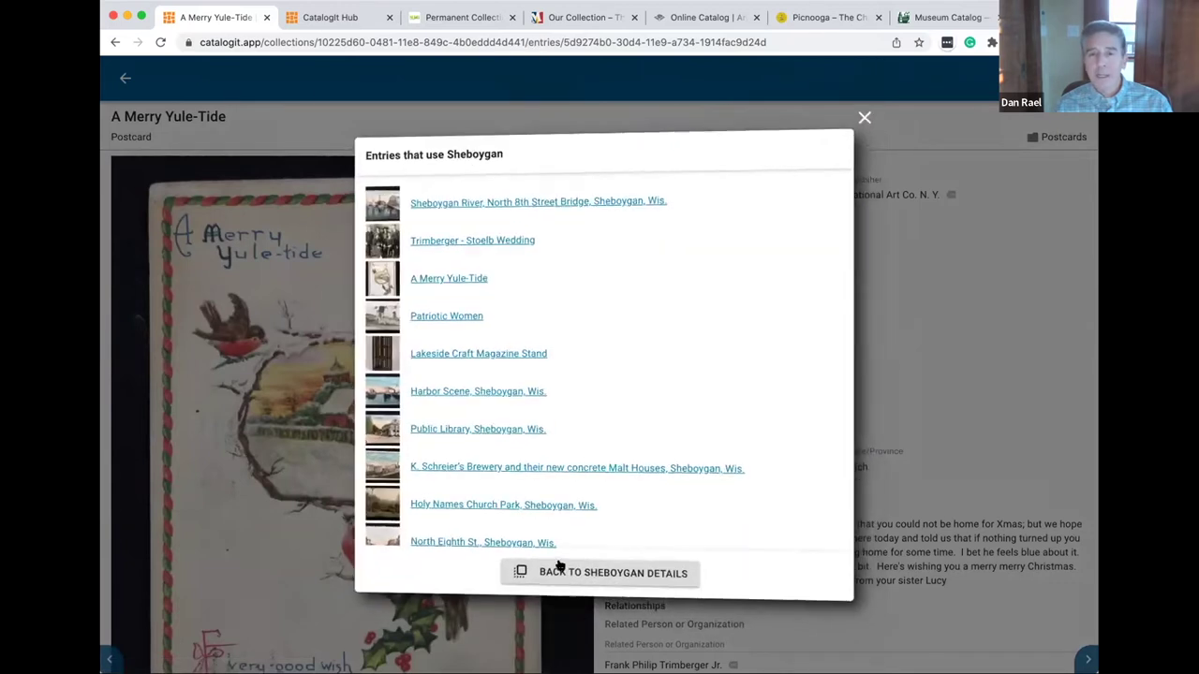
scroll(506, 388, down, 3)
scroll(505, 388, up, 3)
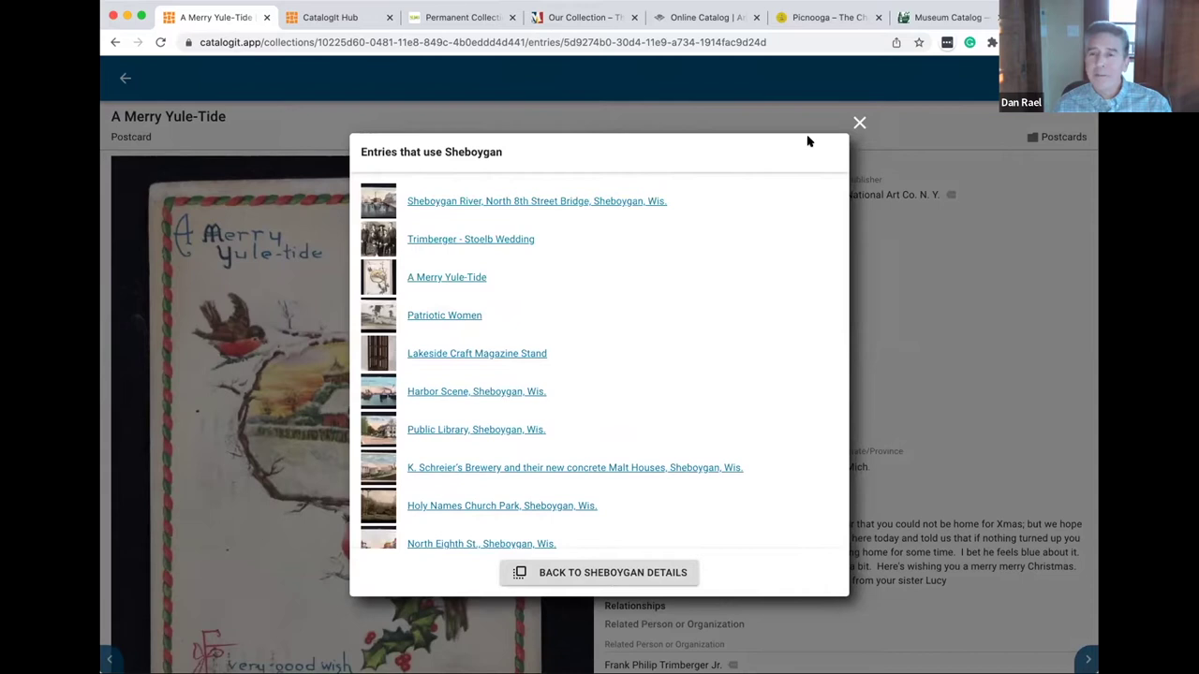
click(858, 122)
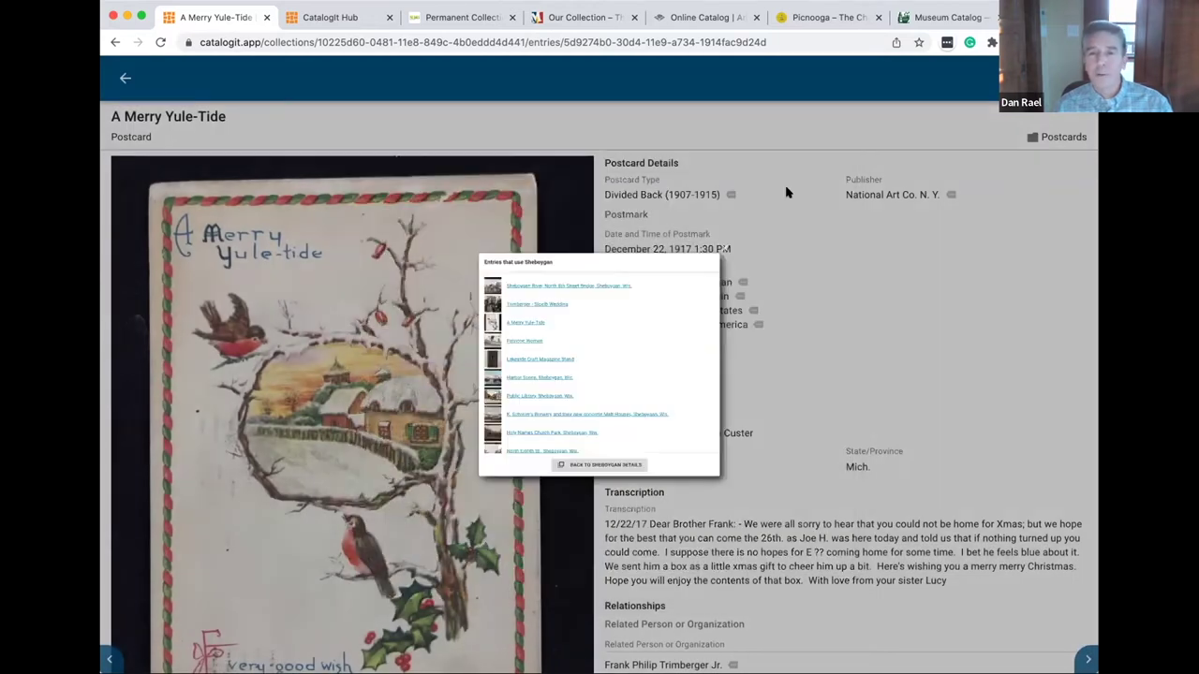
Open the profile of the first related person on the postcard and go to its full page.
scroll(830, 375, down, 3)
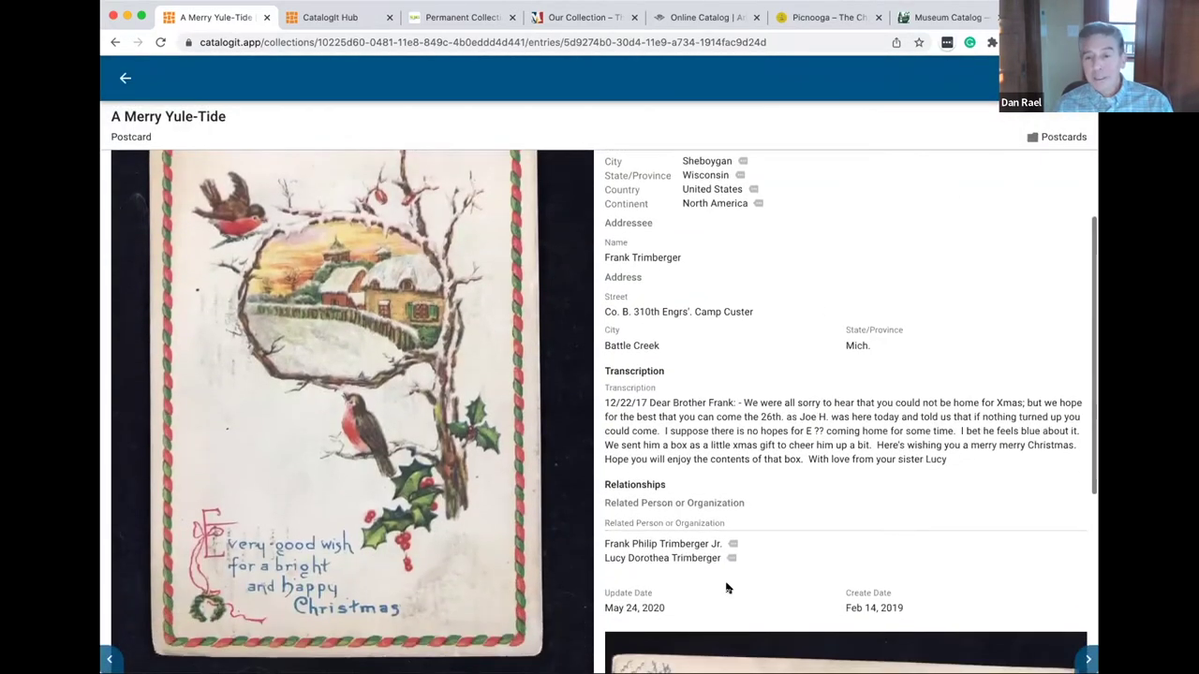
click(630, 547)
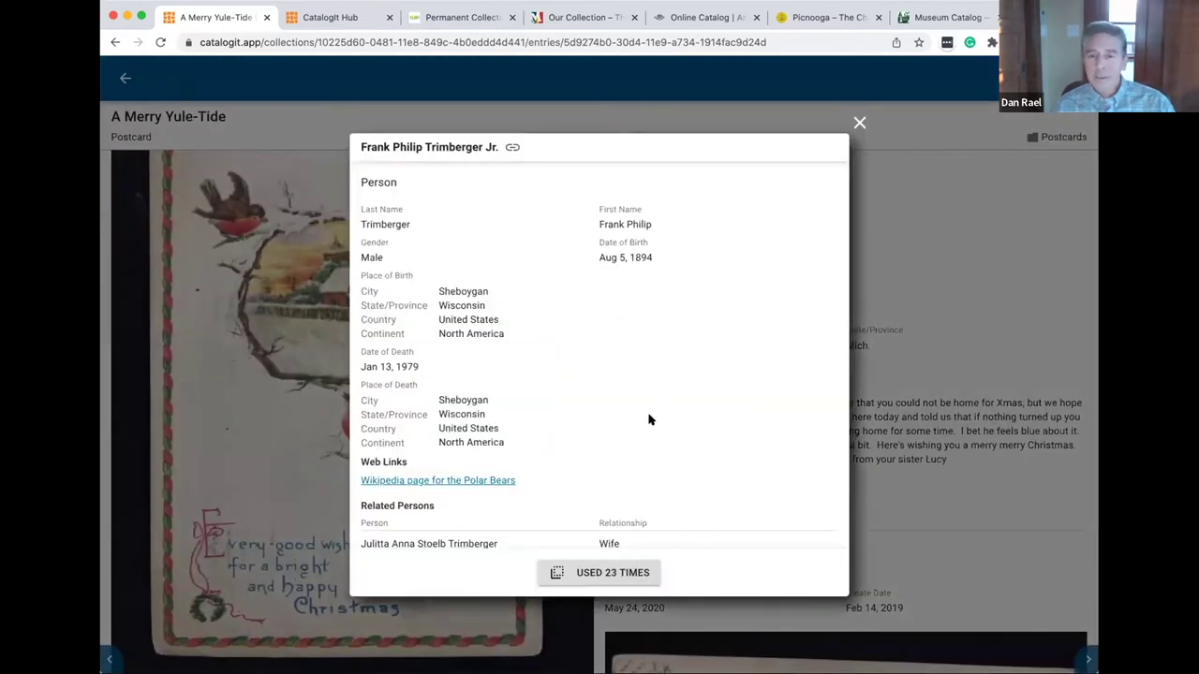
scroll(613, 402, down, 1)
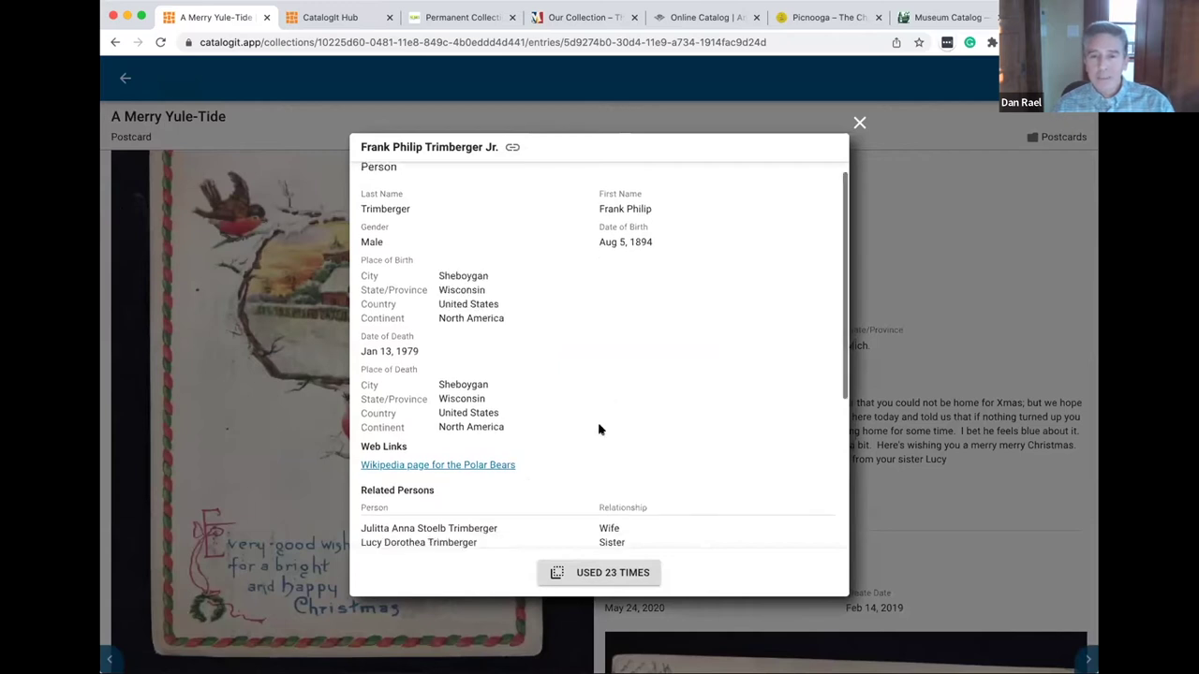
click(512, 147)
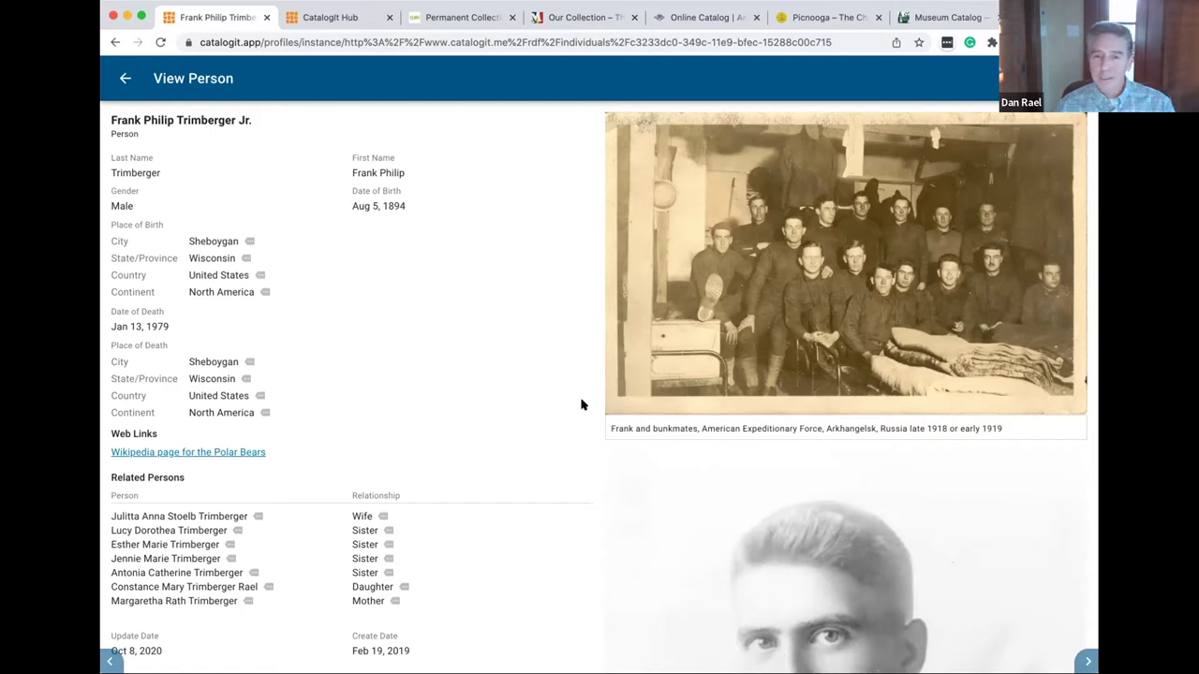
Examine the person's photos, related persons and the list of entries that reference the profile.
scroll(582, 404, down, 2)
scroll(581, 404, down, 6)
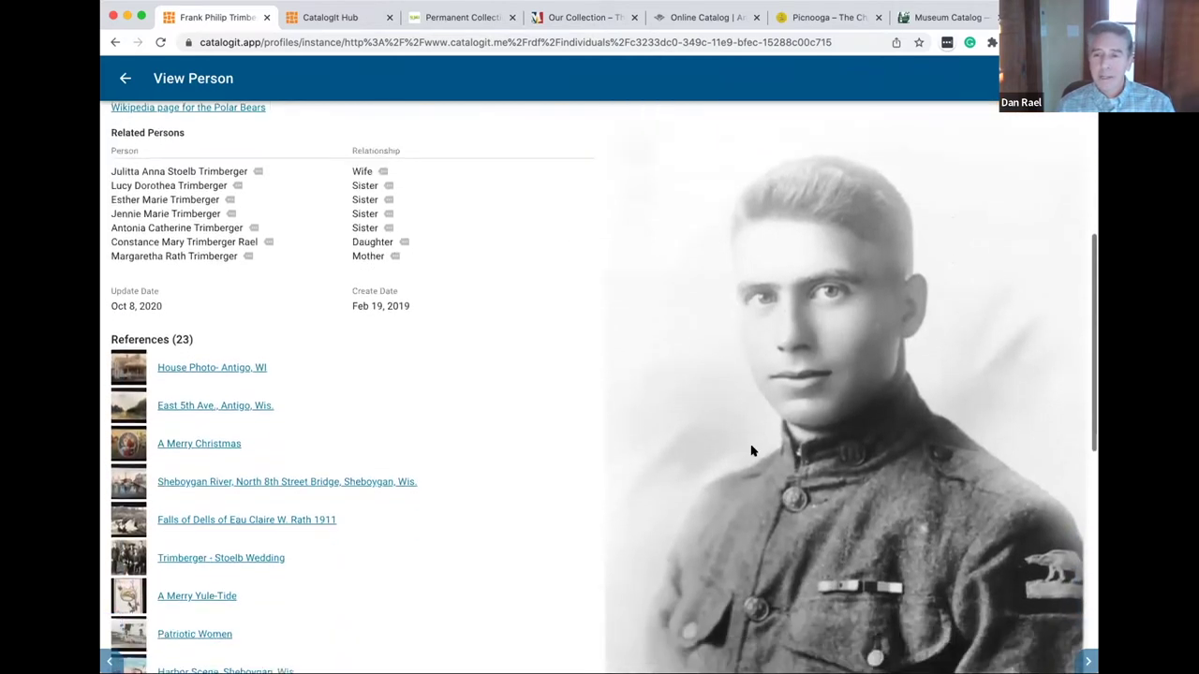
scroll(560, 463, up, 3)
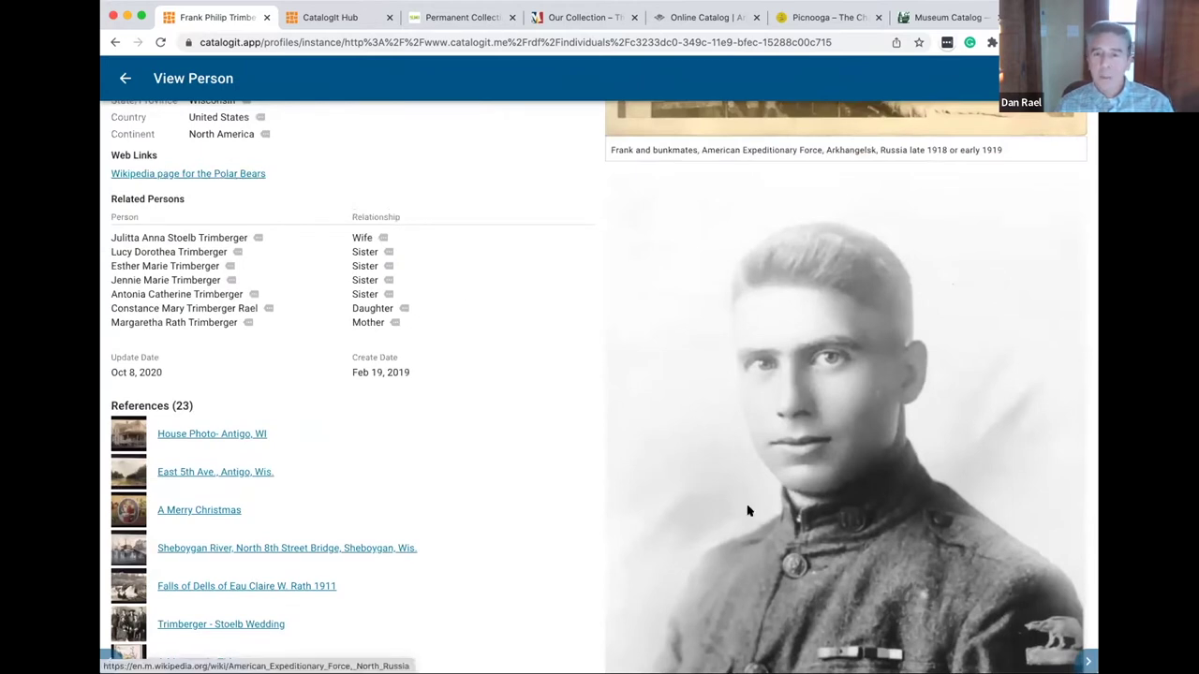
scroll(677, 423, down, 3)
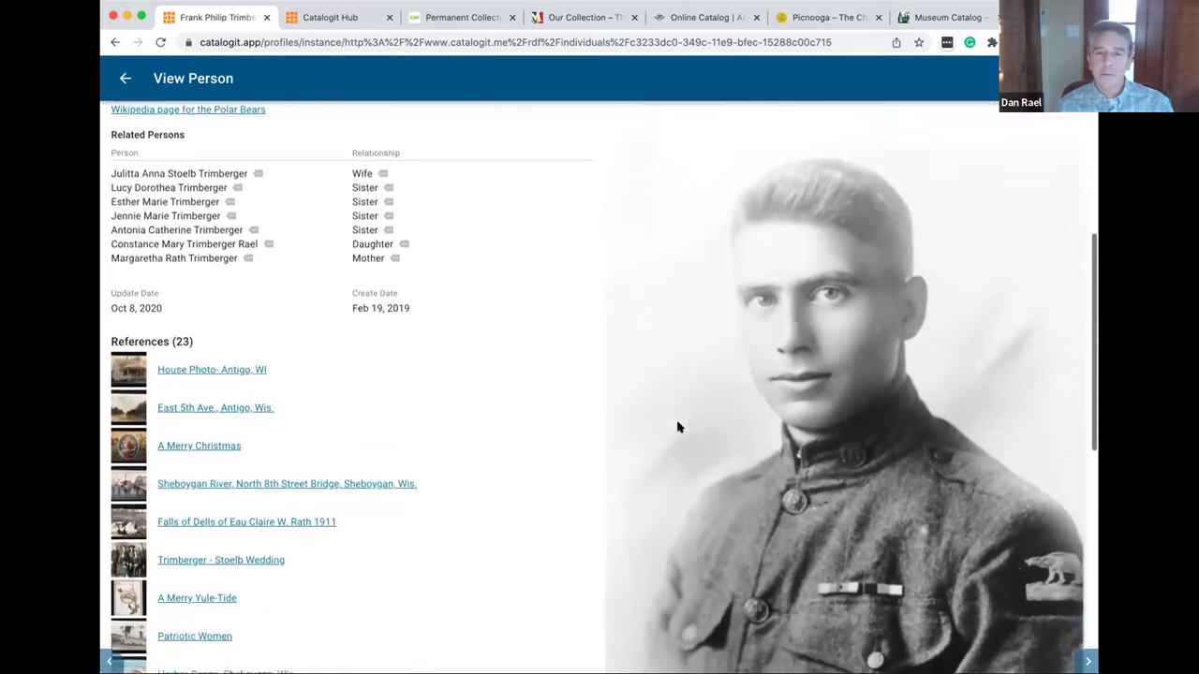
scroll(677, 427, down, 4)
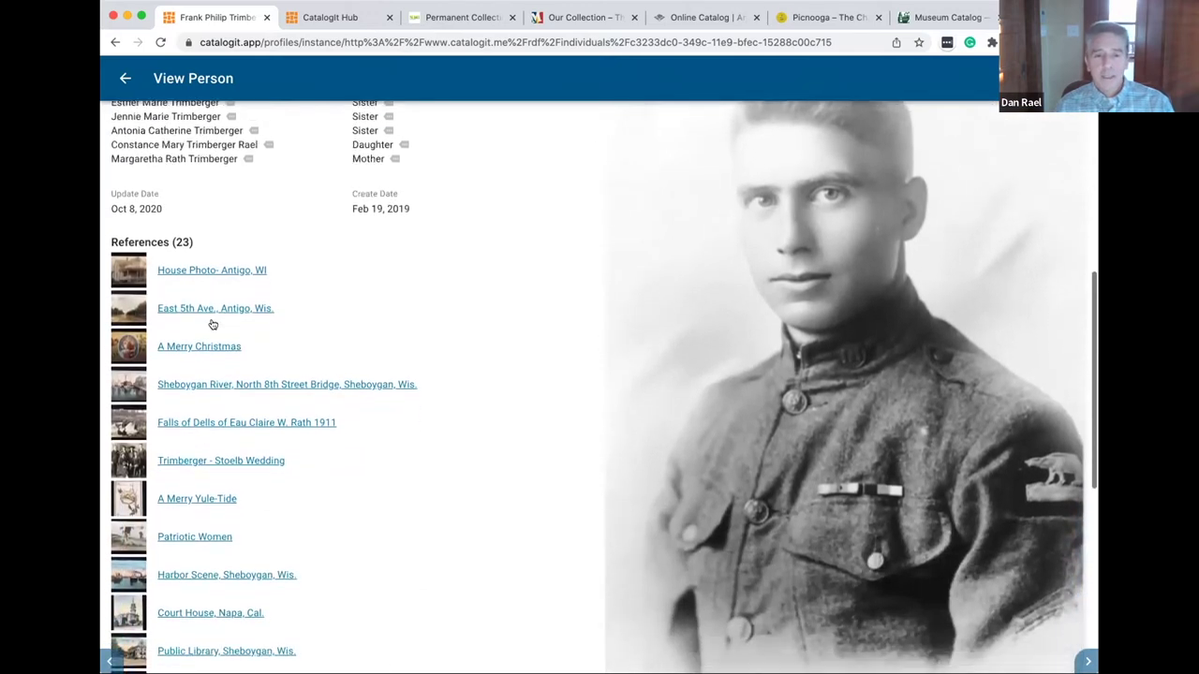
scroll(339, 460, down, 2)
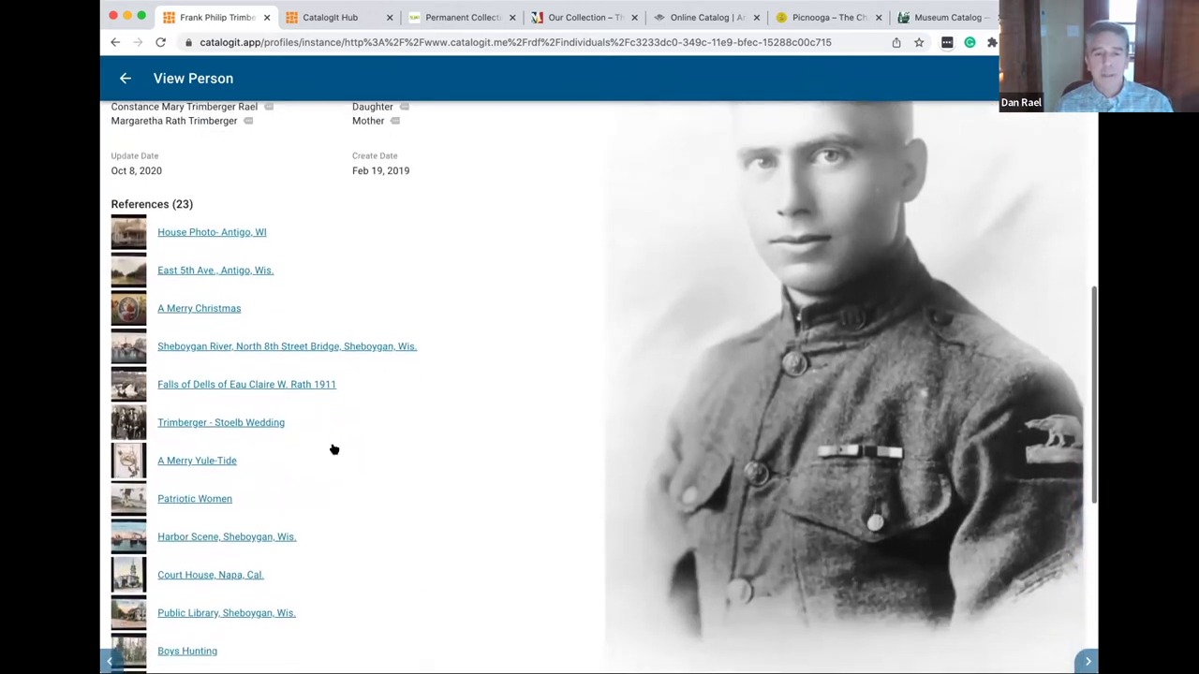
scroll(324, 439, down, 3)
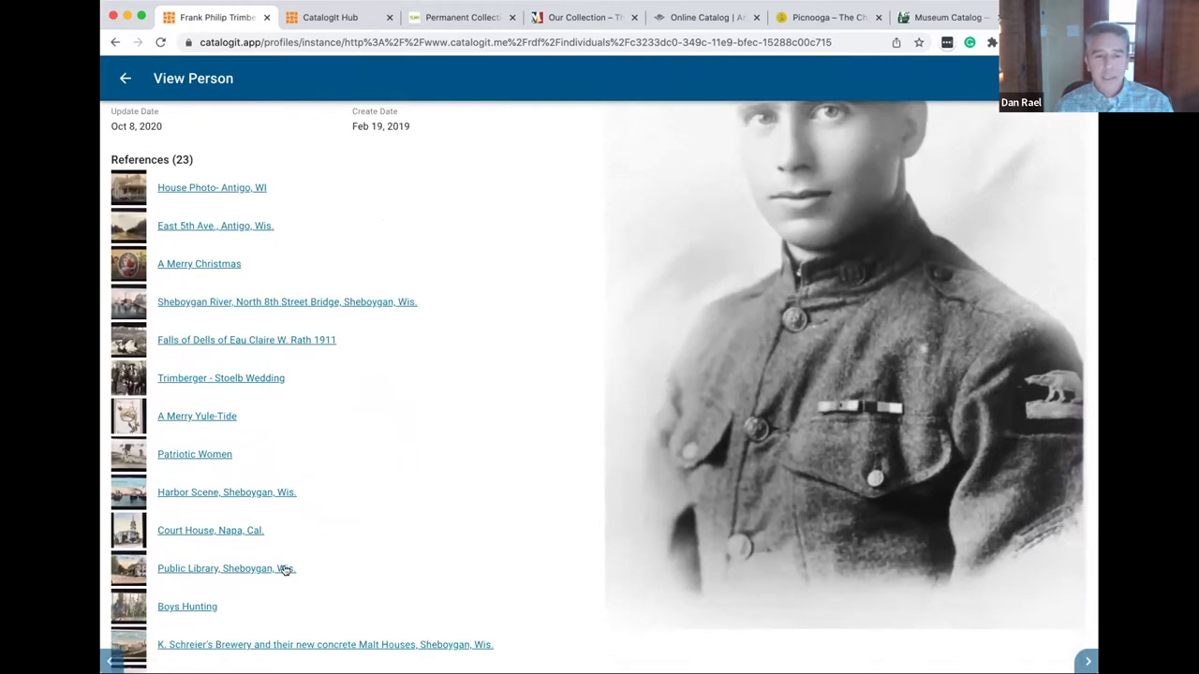
scroll(286, 563, down, 2)
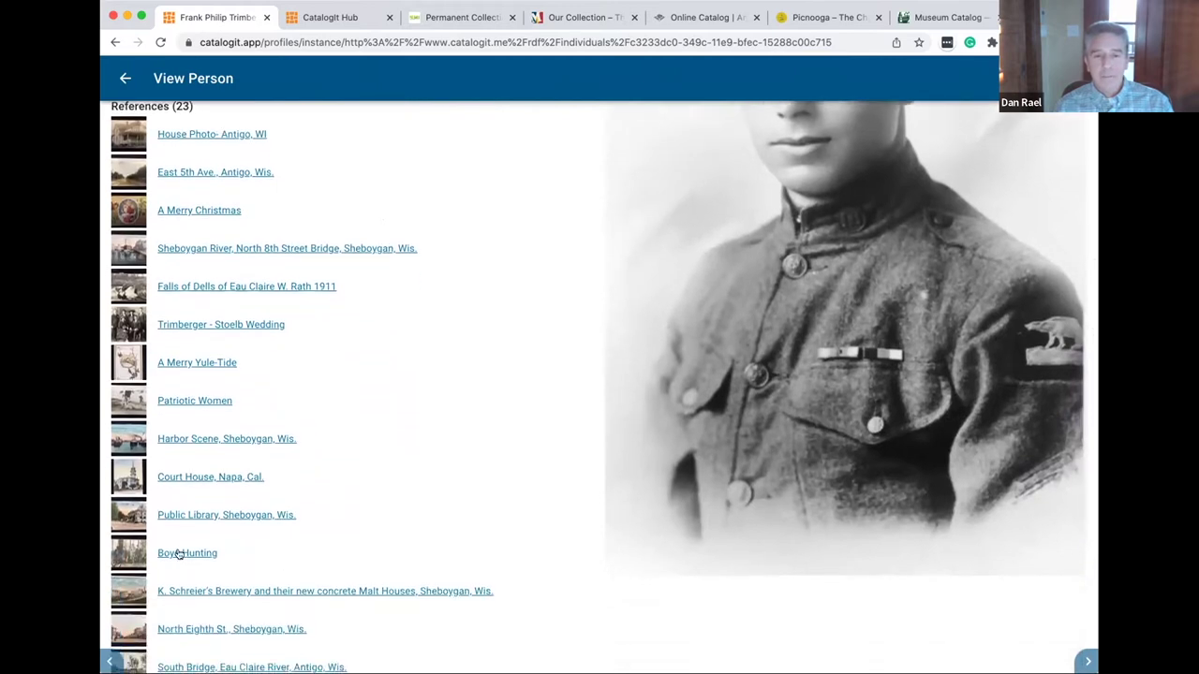
View the referenced Boys Hunting postcard entry, then return to All Entries.
click(179, 553)
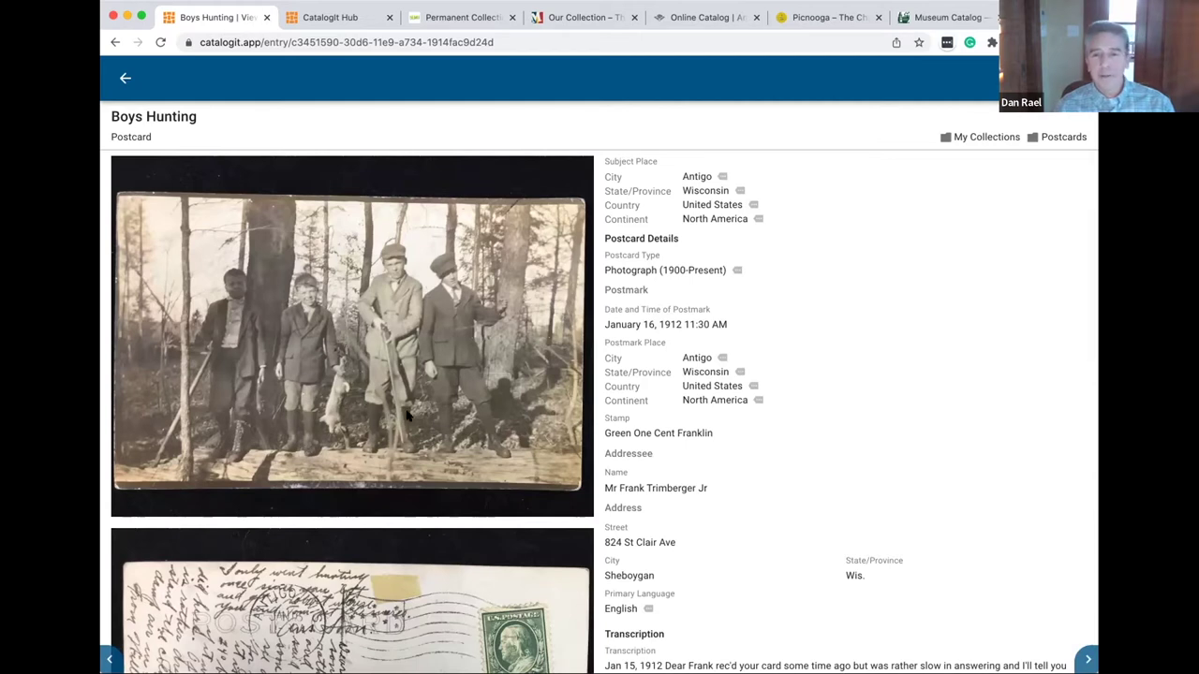
scroll(409, 422, up, 1)
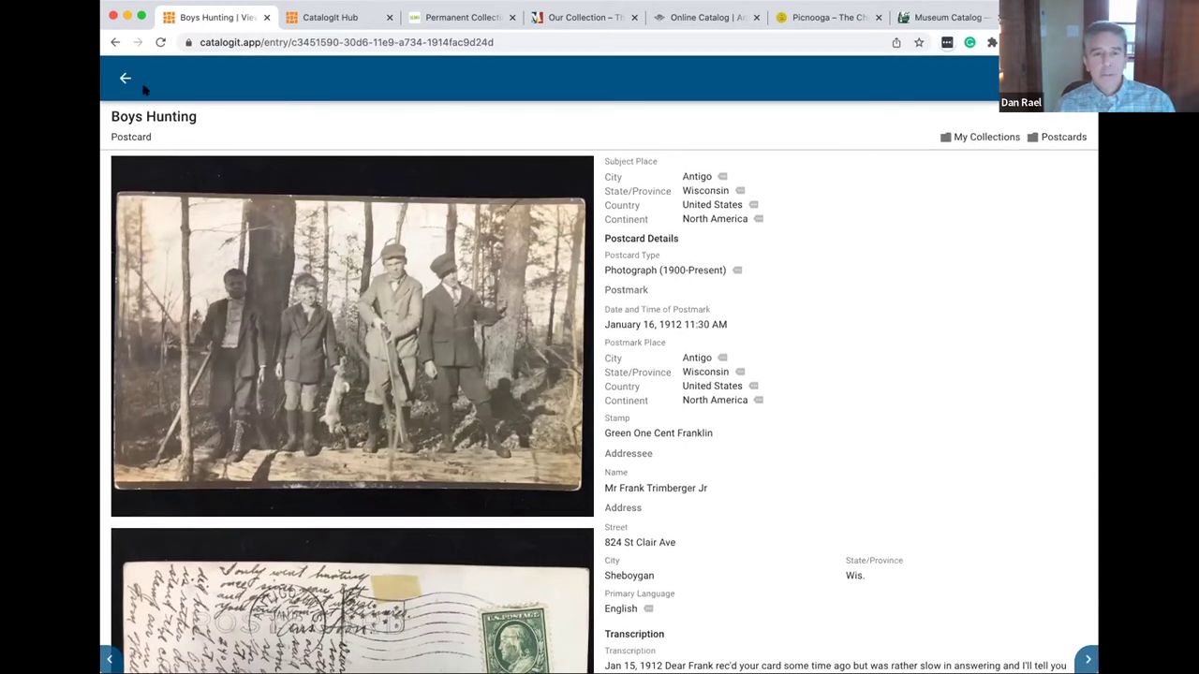
click(125, 79)
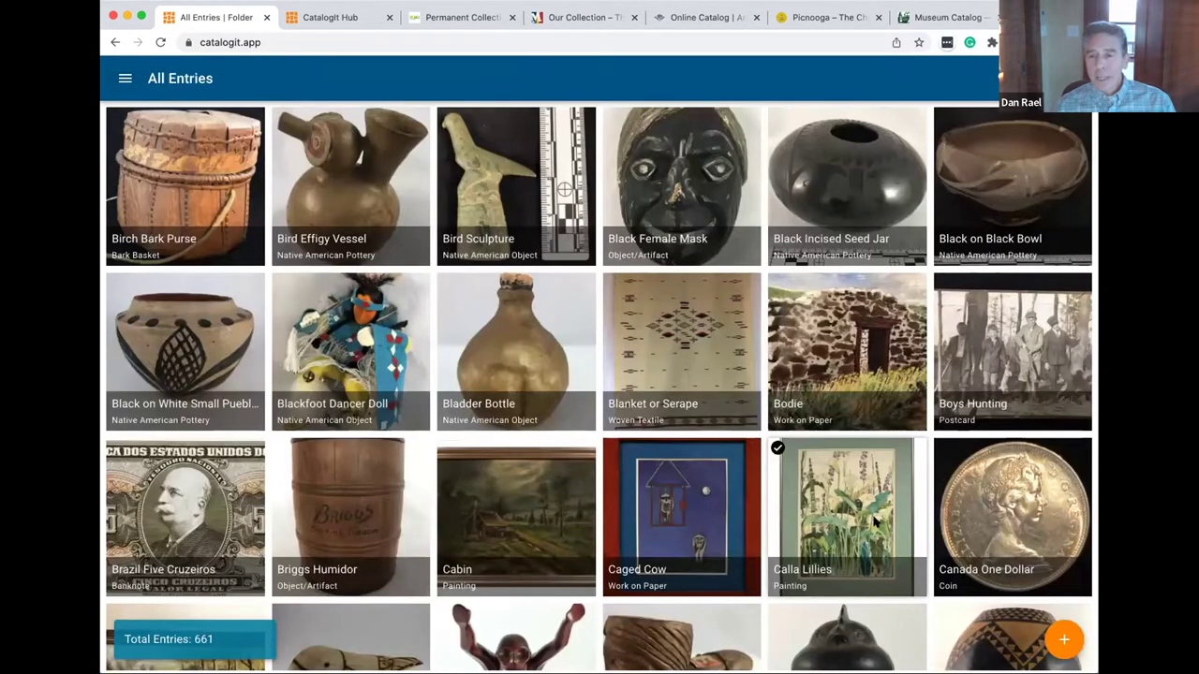
Create a new entry from a photo, using the image of the lidded blue glass jar.
click(1061, 639)
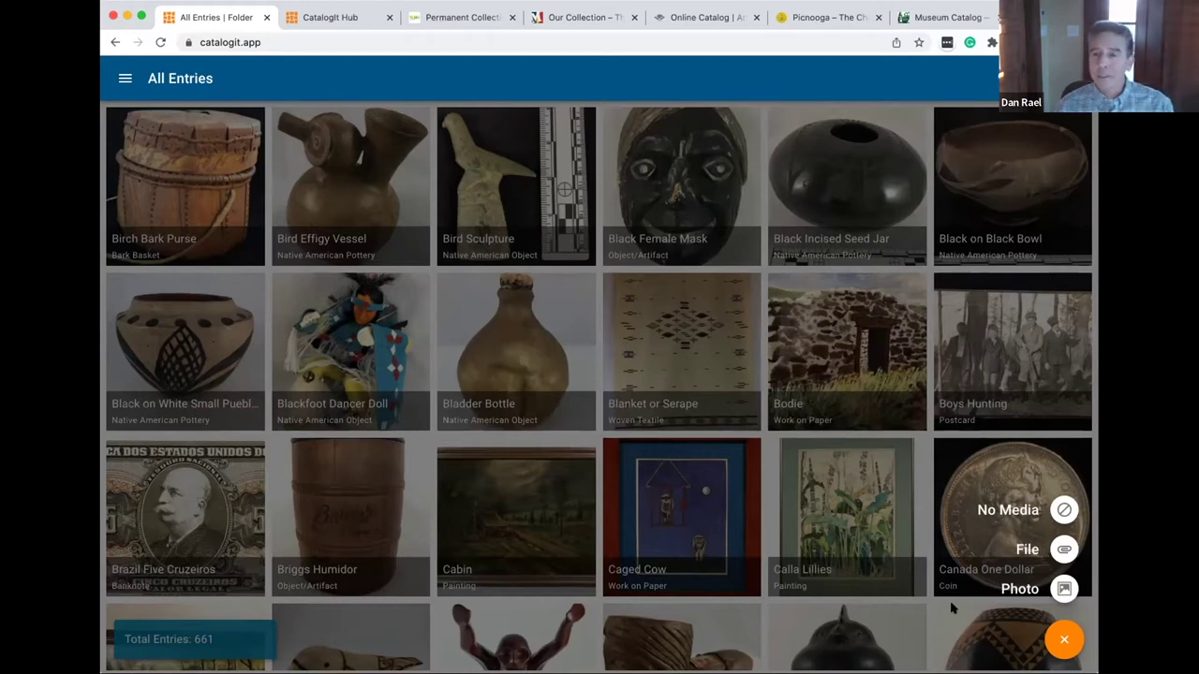
click(1064, 588)
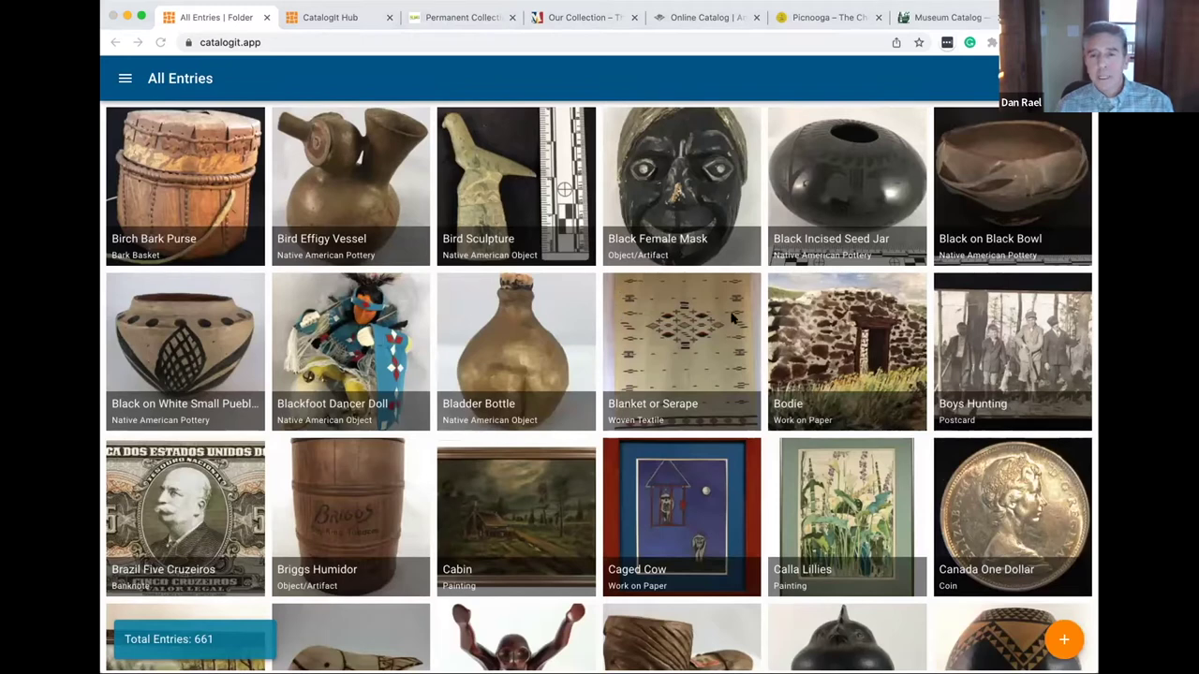
click(815, 489)
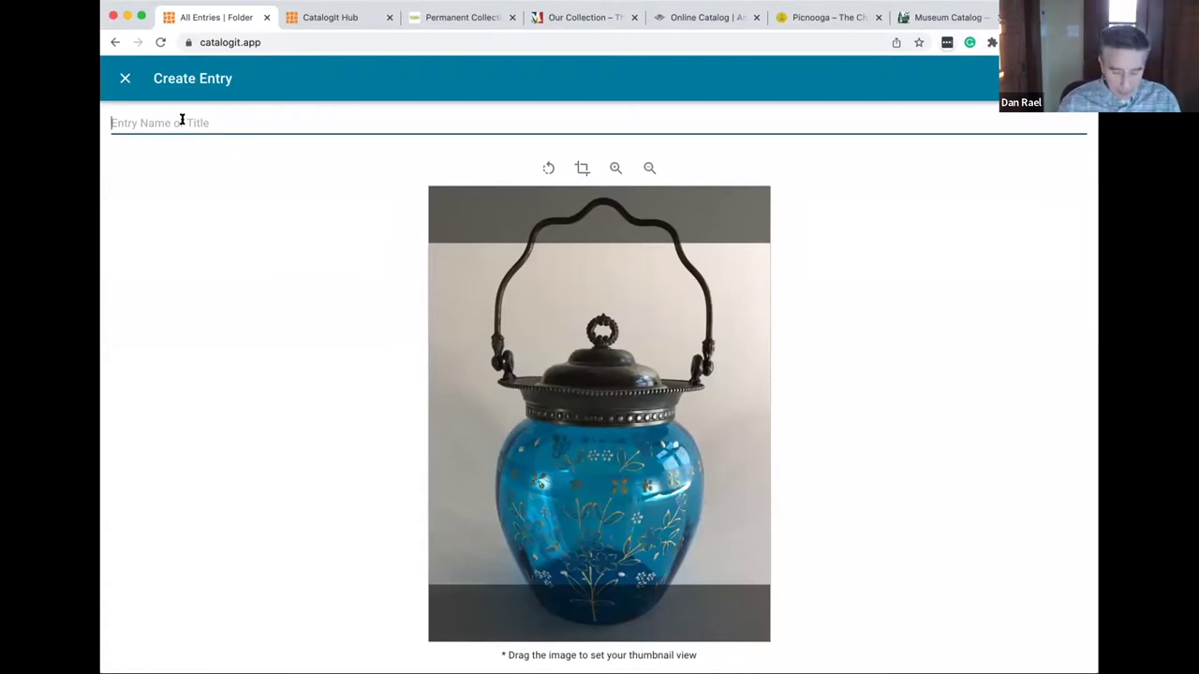
Name the new entry Blue Glass Biscuit Jar.
click(140, 123)
text(Blue Gladd)
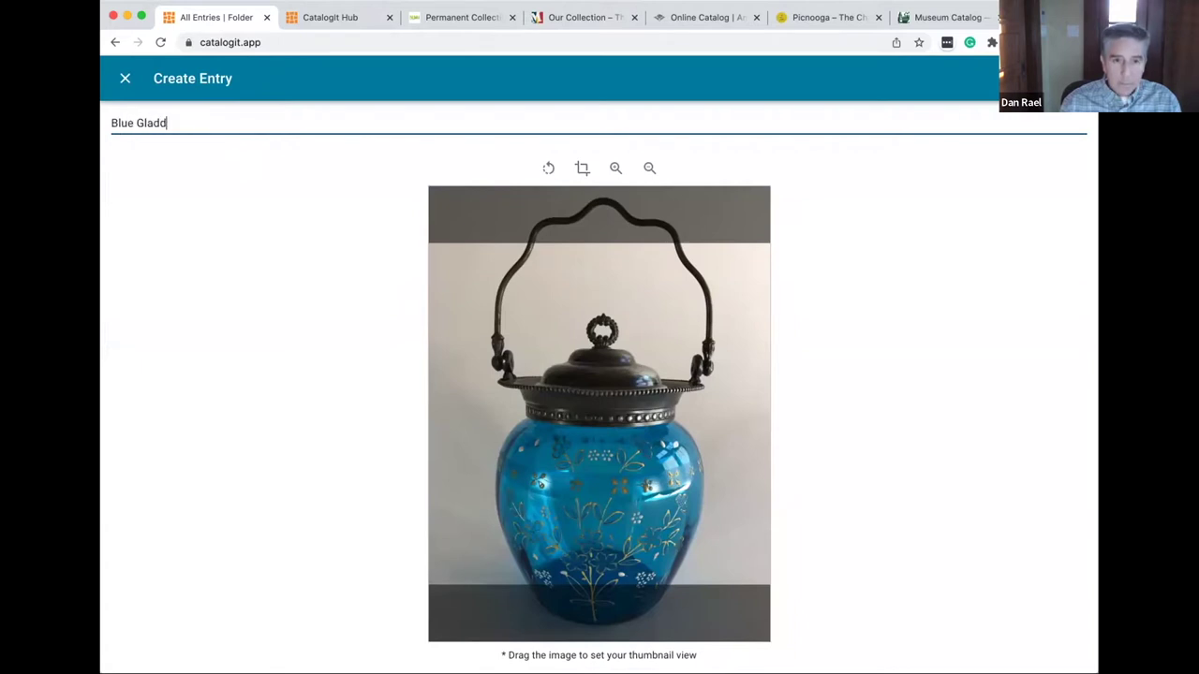
key(BackSpace)
text(ss )
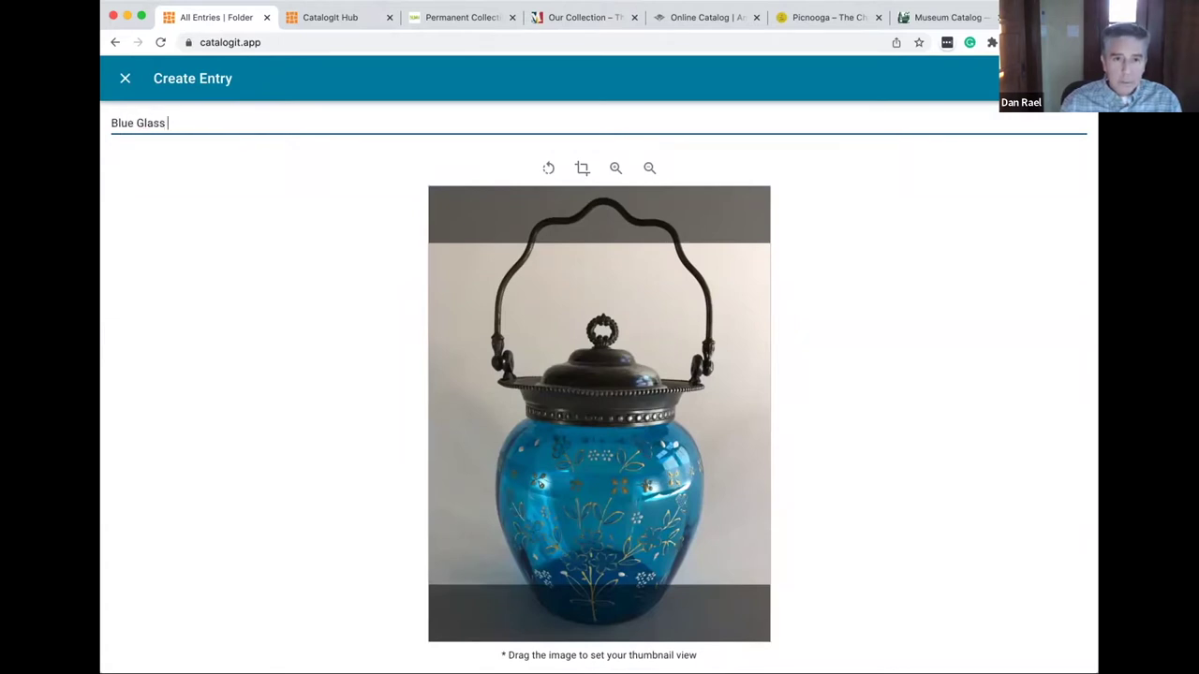
text(Buscuit Jar)
click(181, 123)
key(BackSpace)
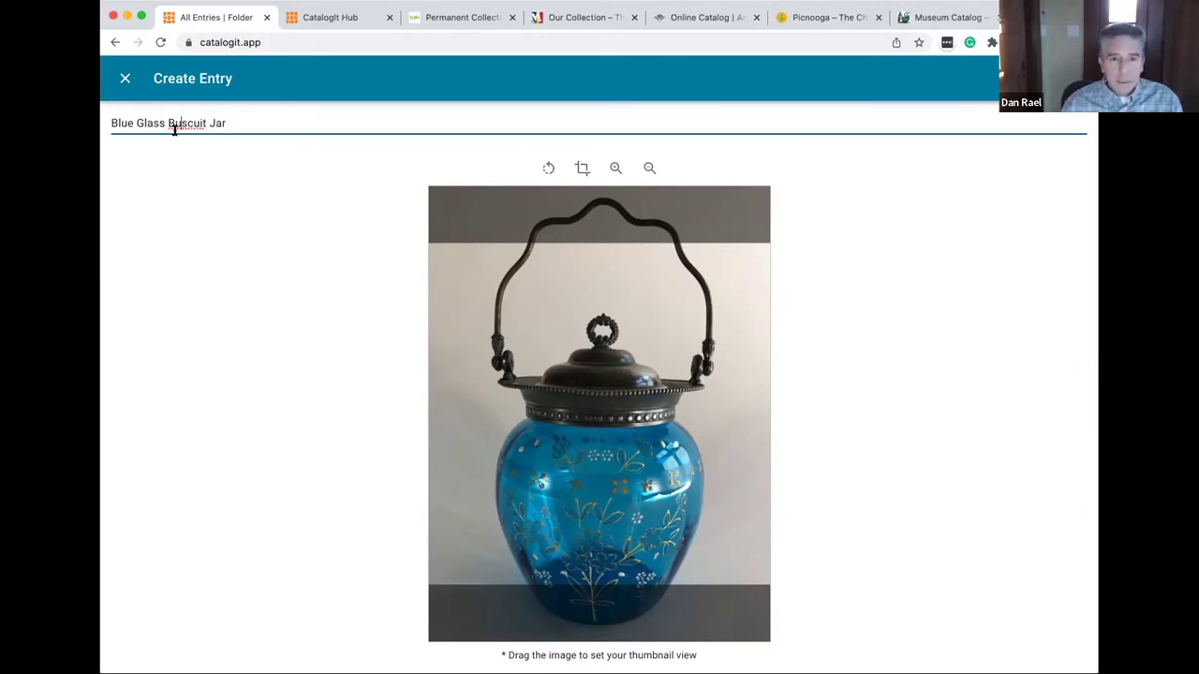
text(i)
click(241, 120)
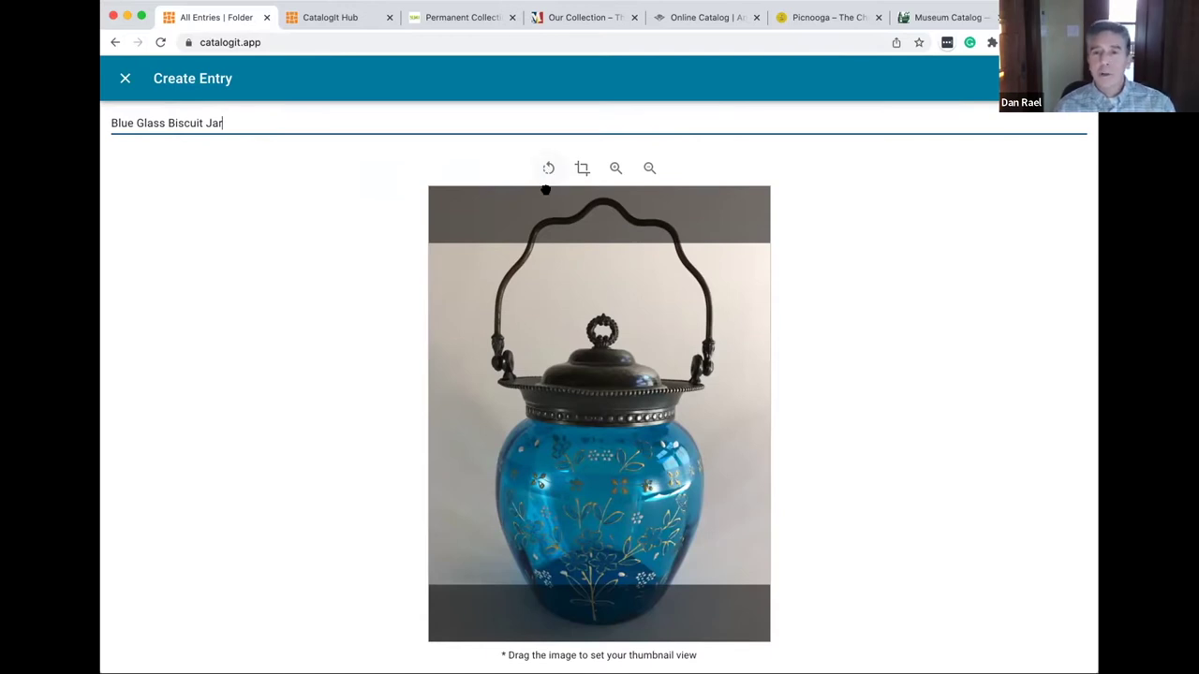
Shift the jar photo upward in the thumbnail frame, leaving it uncropped, and continue to the classification choice.
click(580, 168)
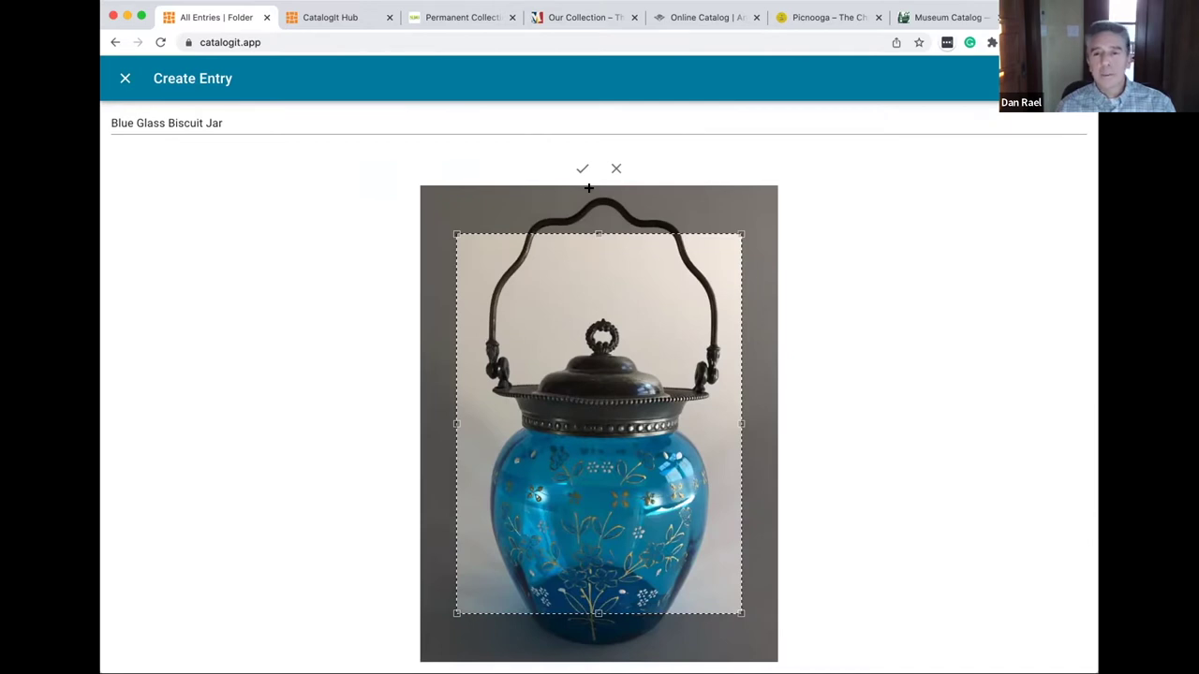
click(611, 169)
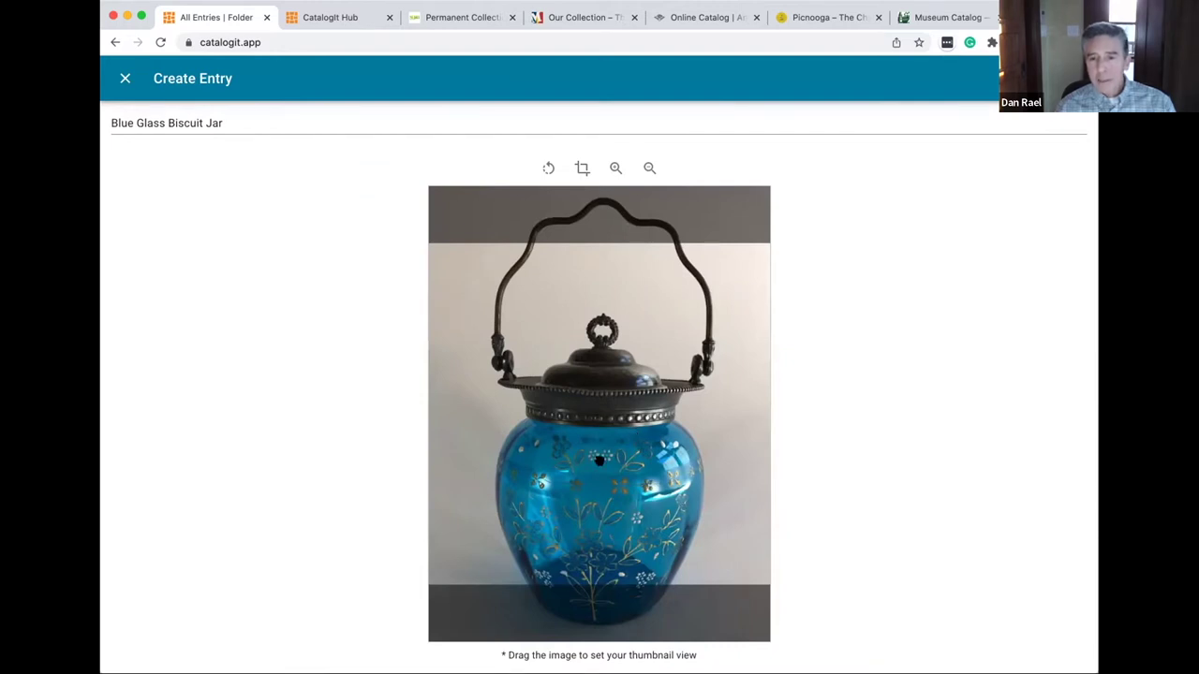
drag(600, 468, 575, 374)
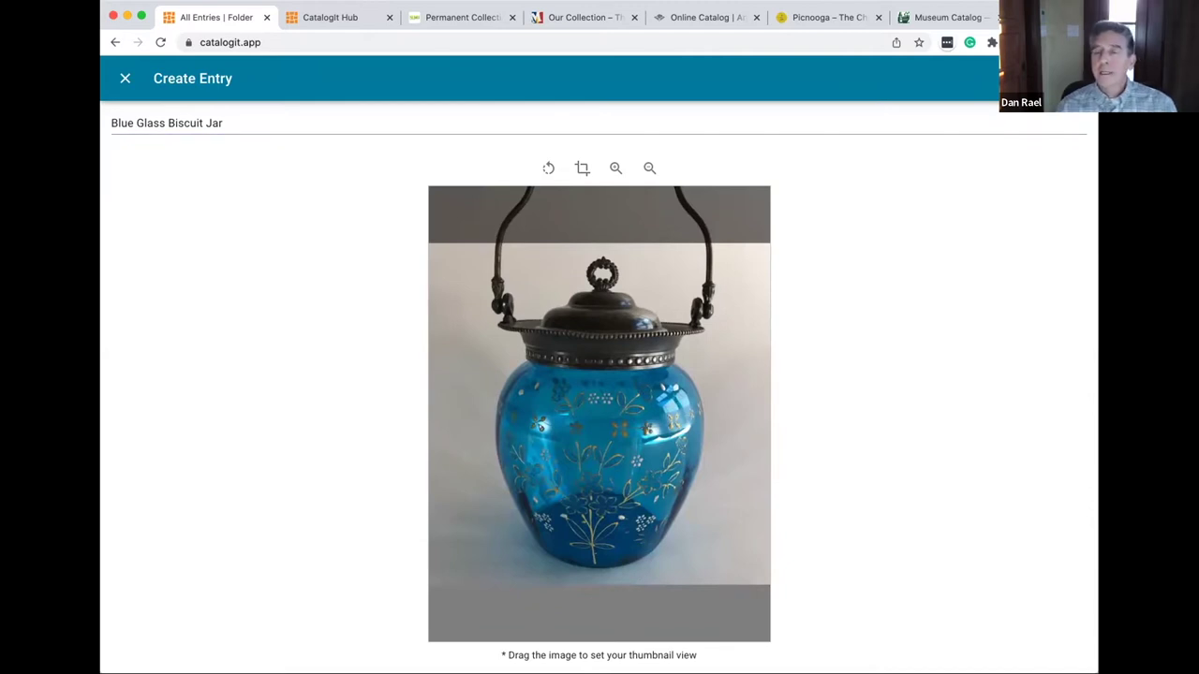
key(Return)
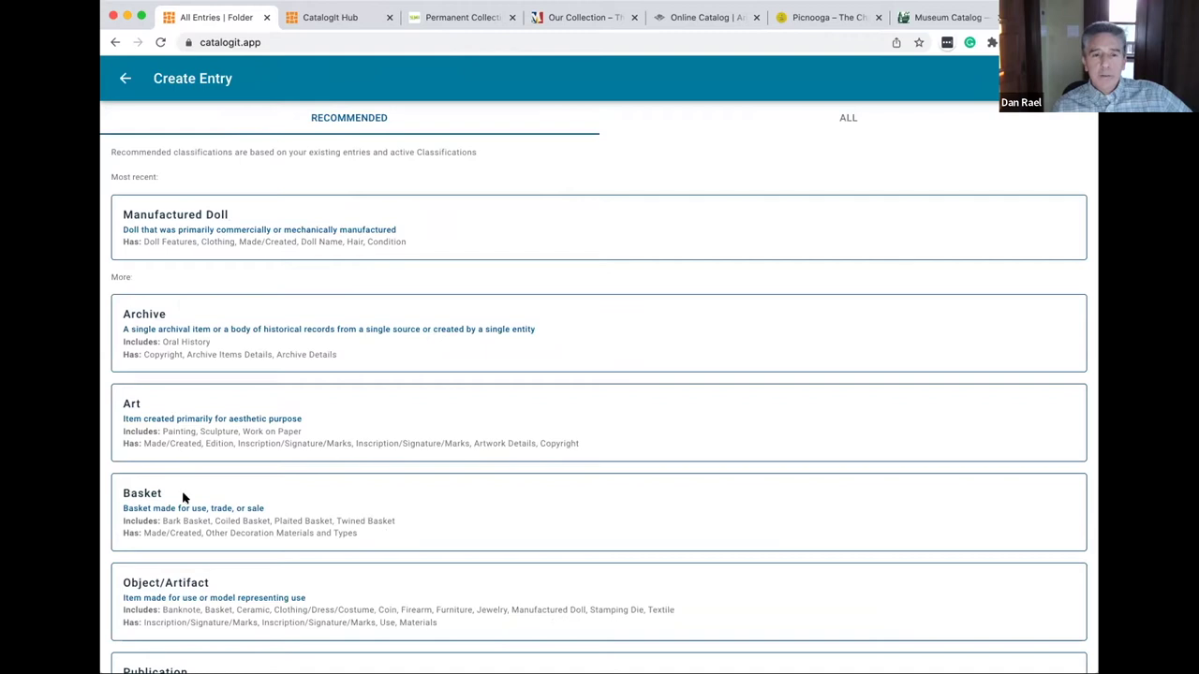
Classify the entry as Object/Artifact without refining it to a more specific type.
scroll(187, 515, down, 1)
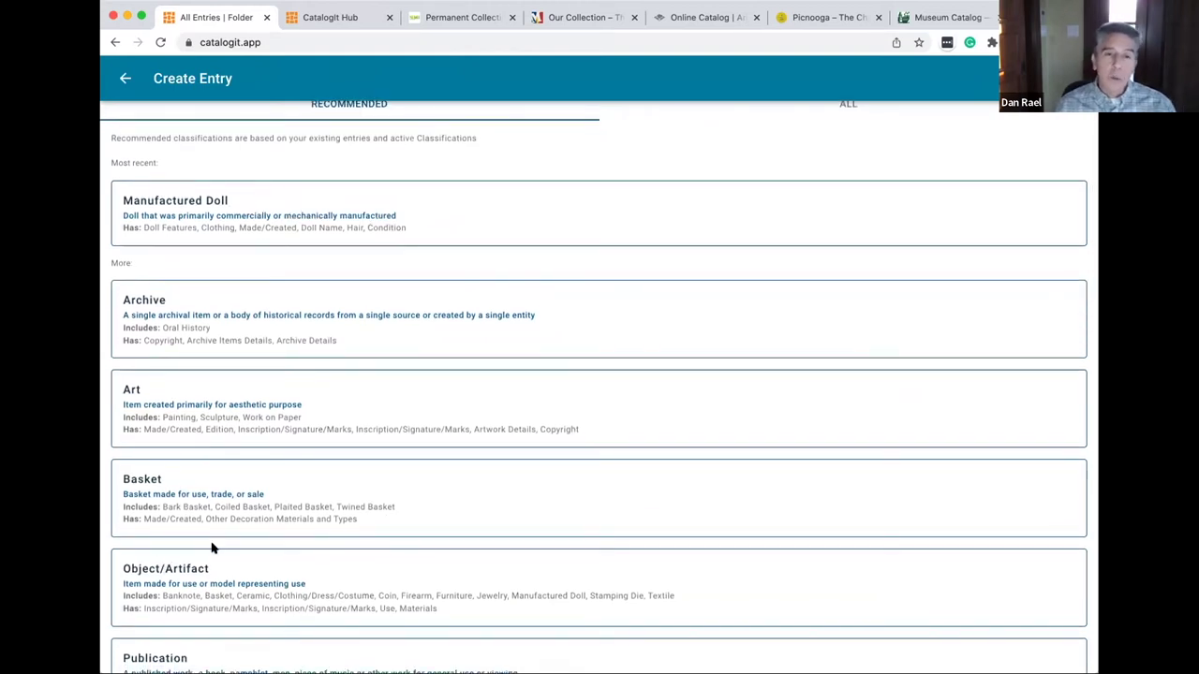
scroll(212, 548, down, 3)
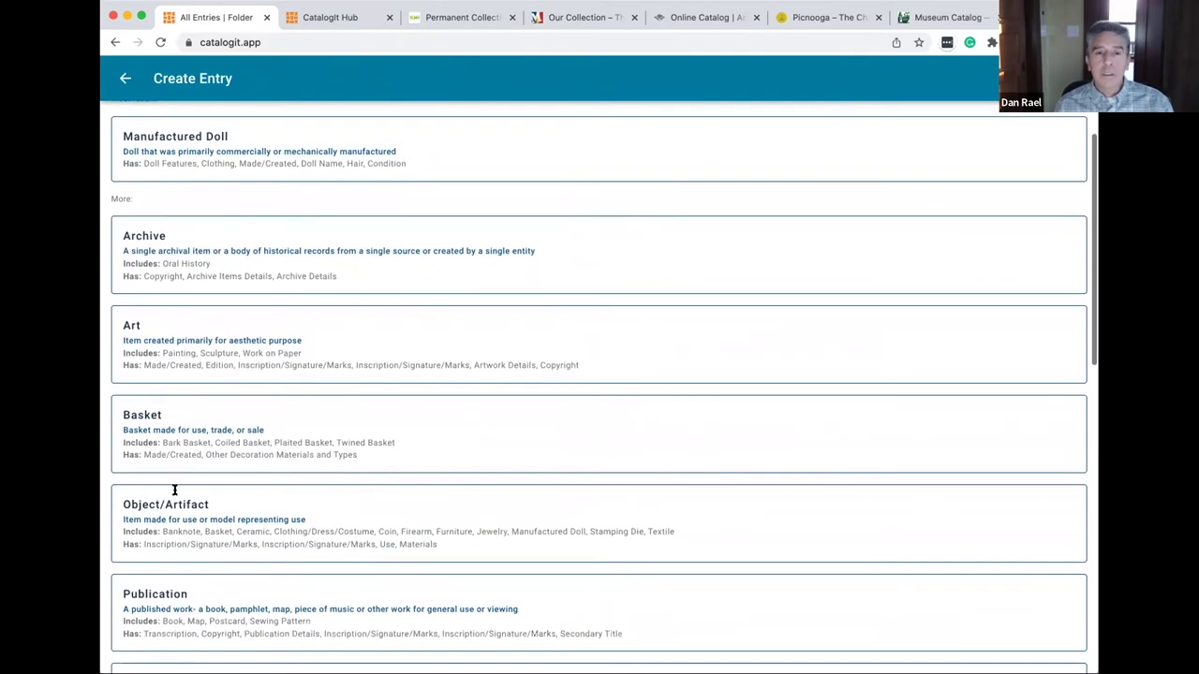
scroll(213, 553, down, 1)
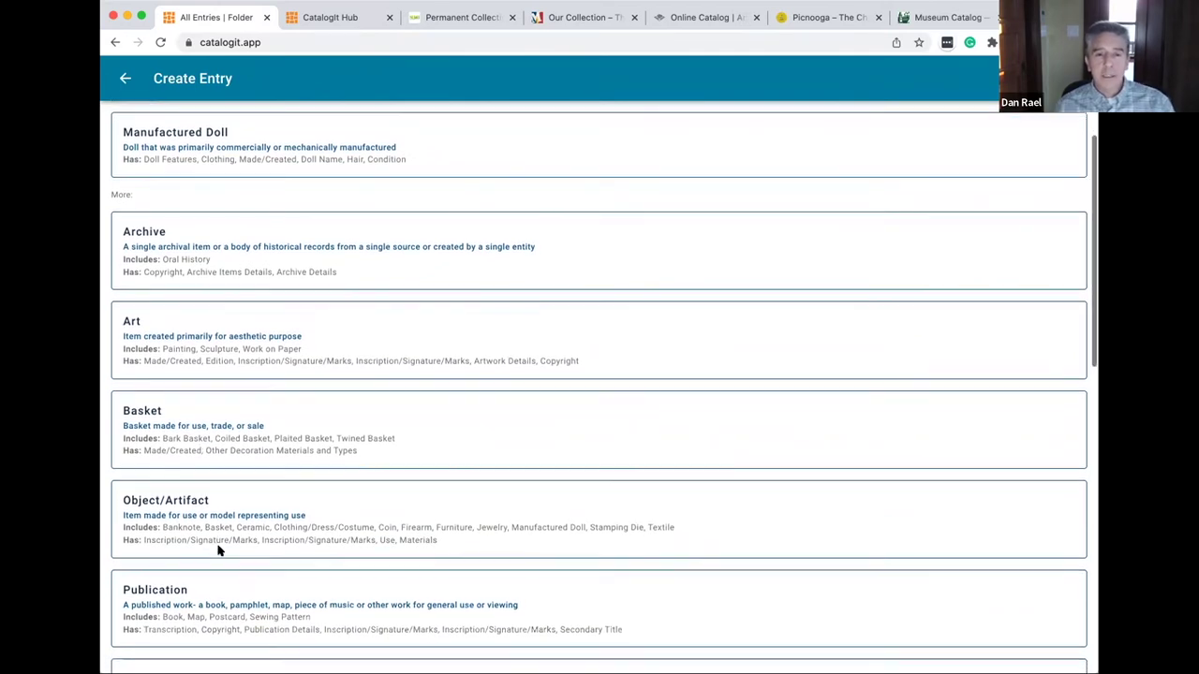
scroll(214, 476, down, 3)
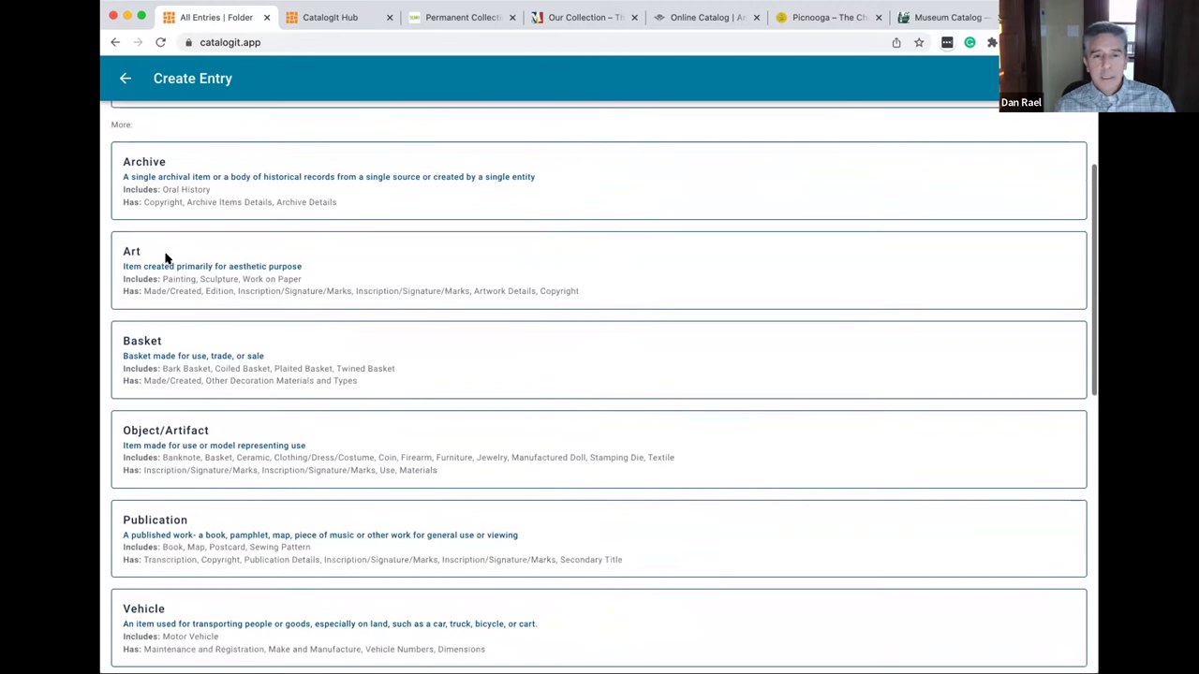
click(192, 431)
scroll(409, 450, down, 2)
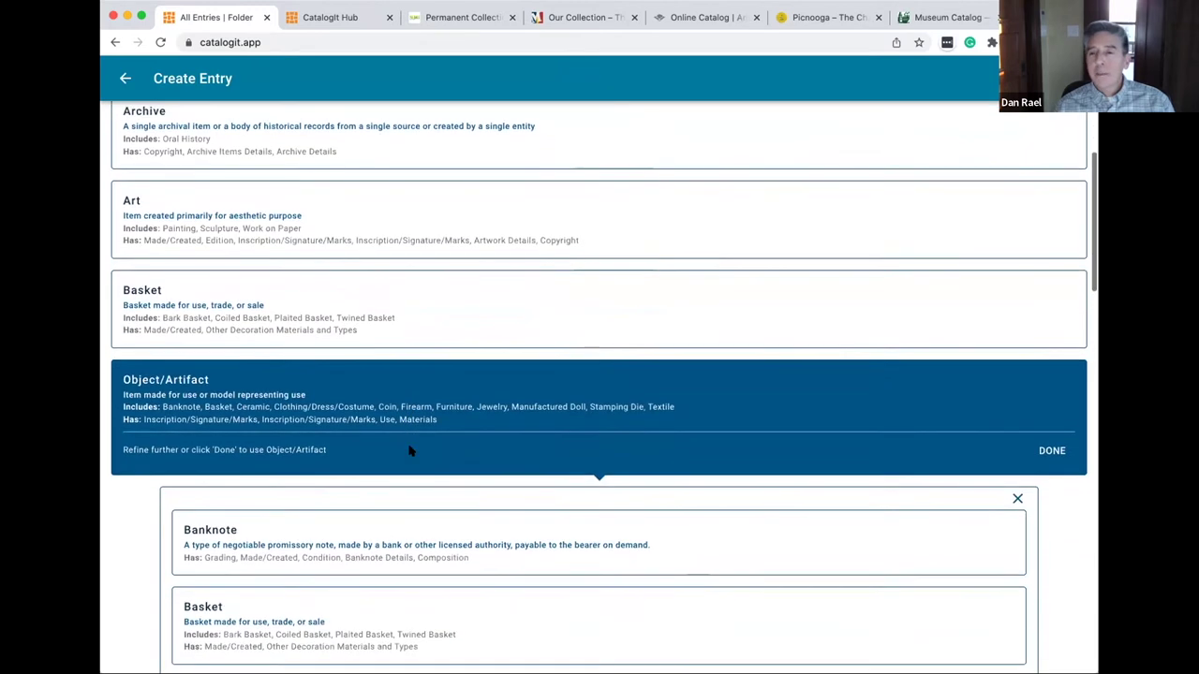
scroll(433, 435, down, 1)
scroll(433, 435, down, 1)
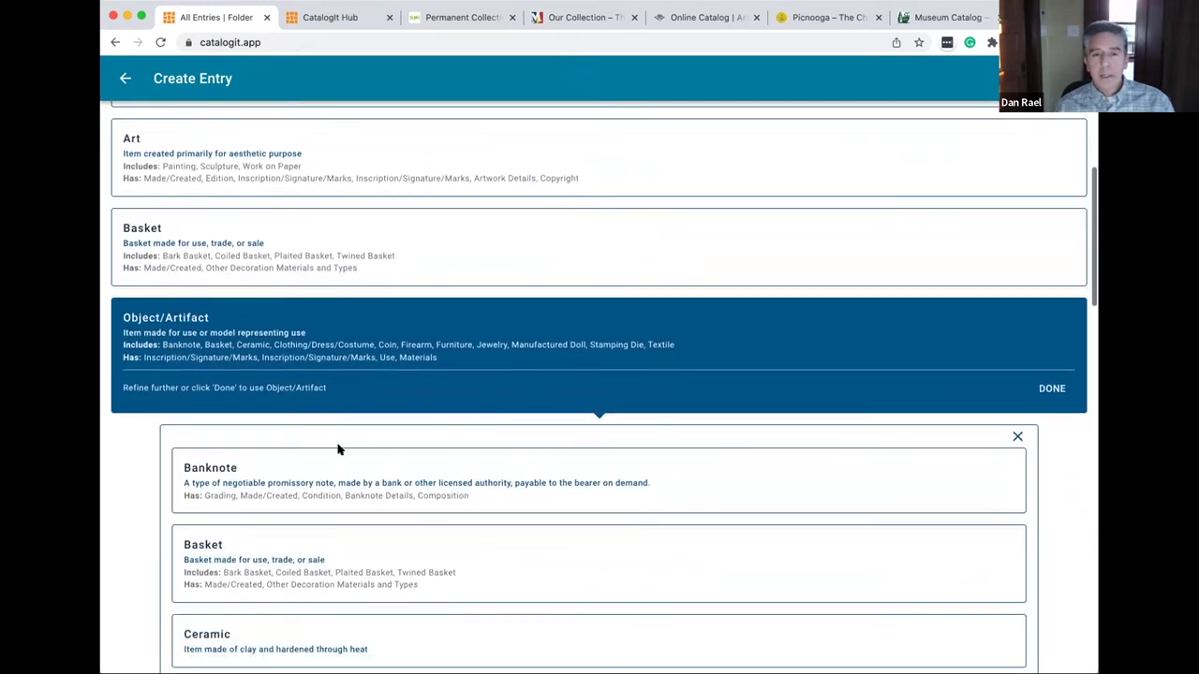
scroll(337, 450, down, 2)
scroll(290, 543, down, 3)
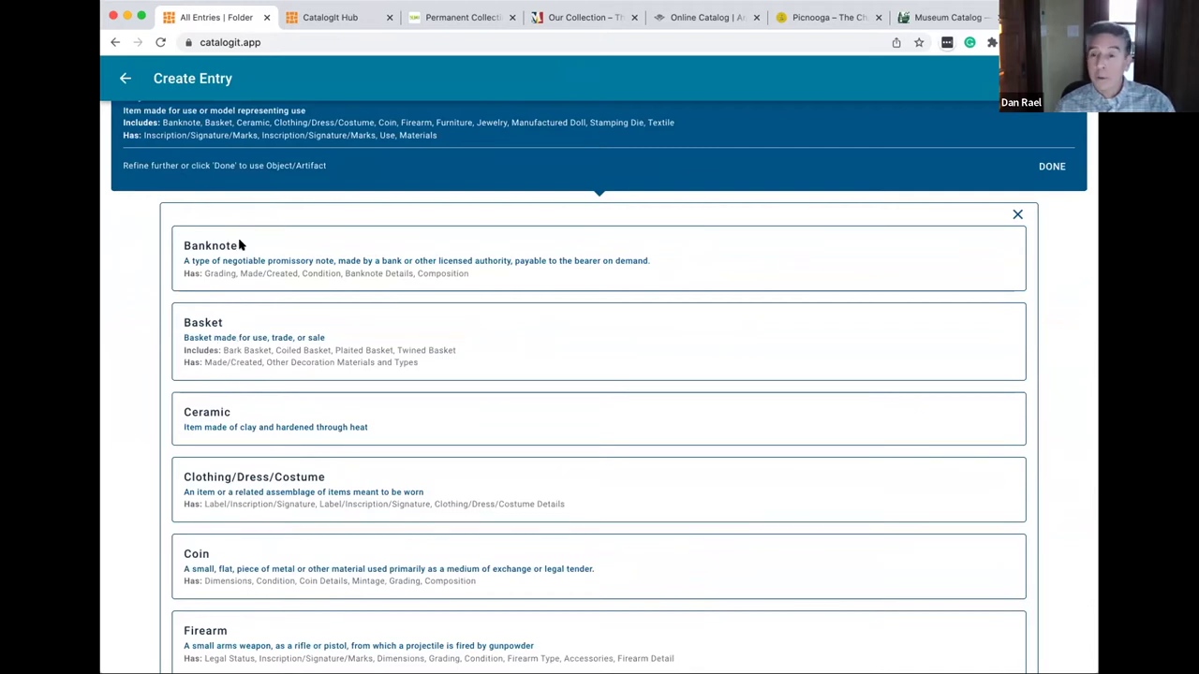
scroll(354, 370, up, 2)
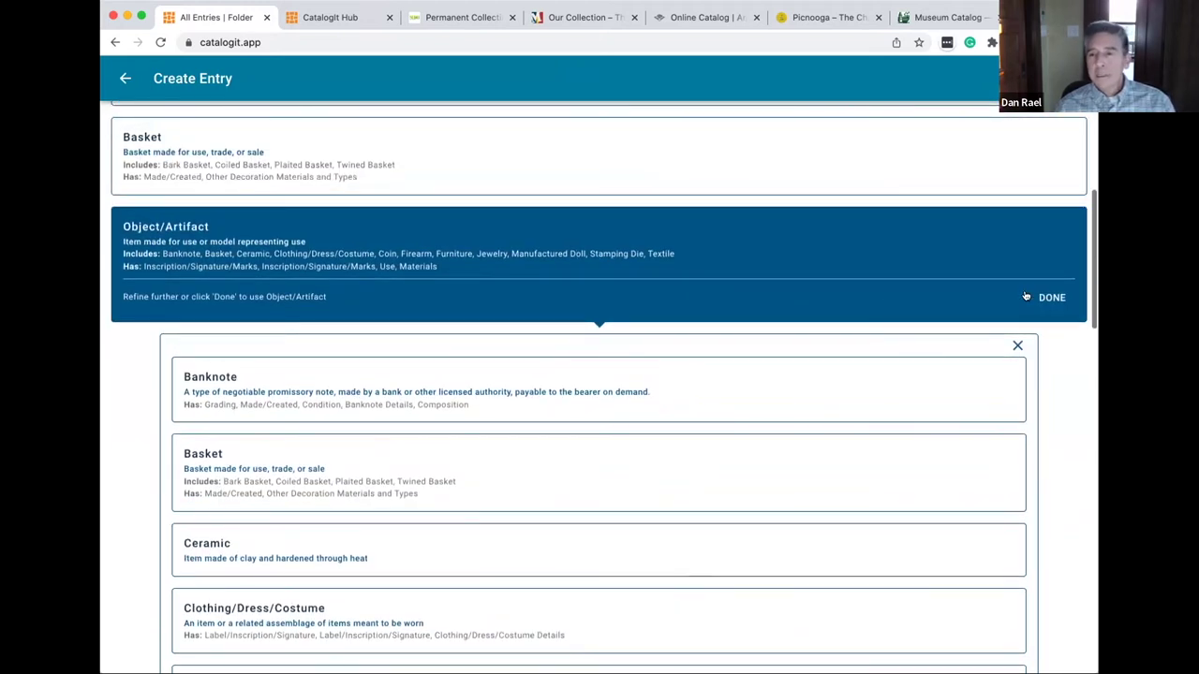
click(1049, 297)
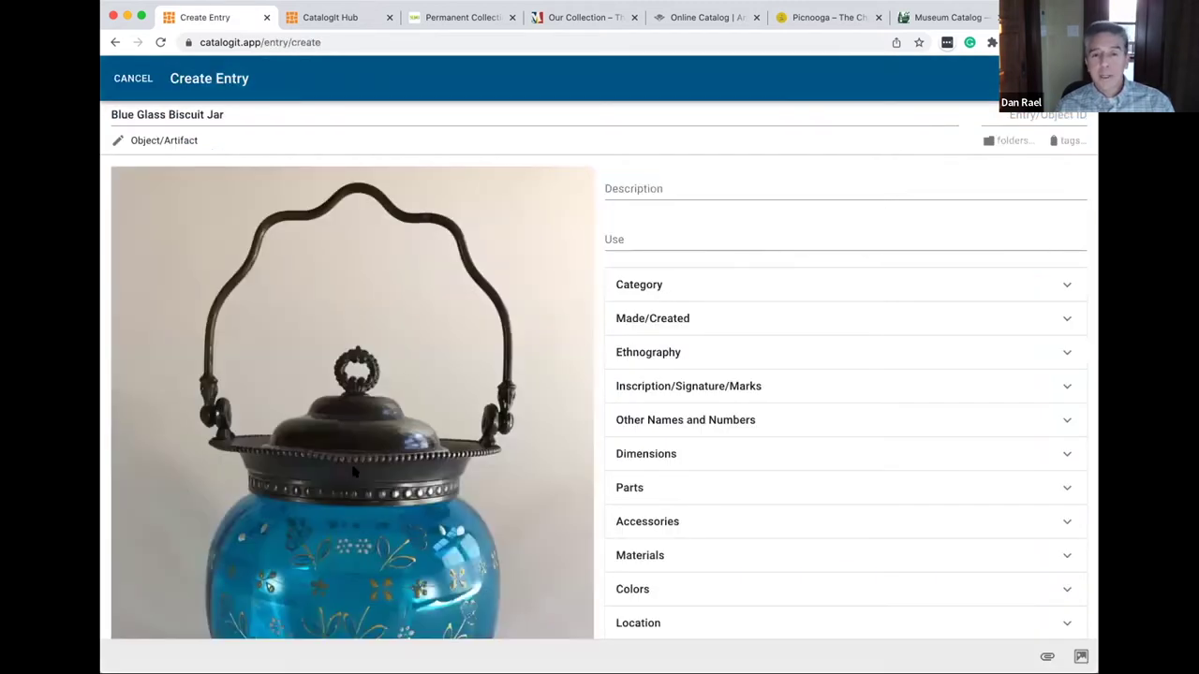
Look over the entry form's image area and field sections, including the Description and Use fields.
scroll(510, 497, down, 5)
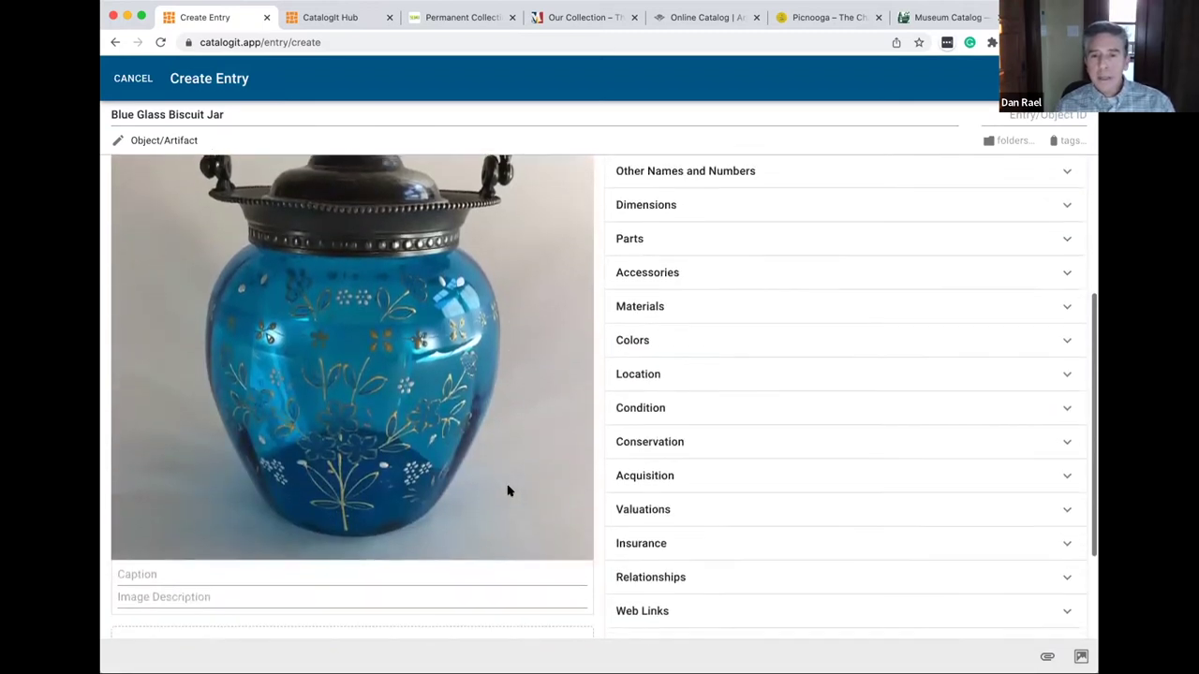
scroll(506, 489, down, 3)
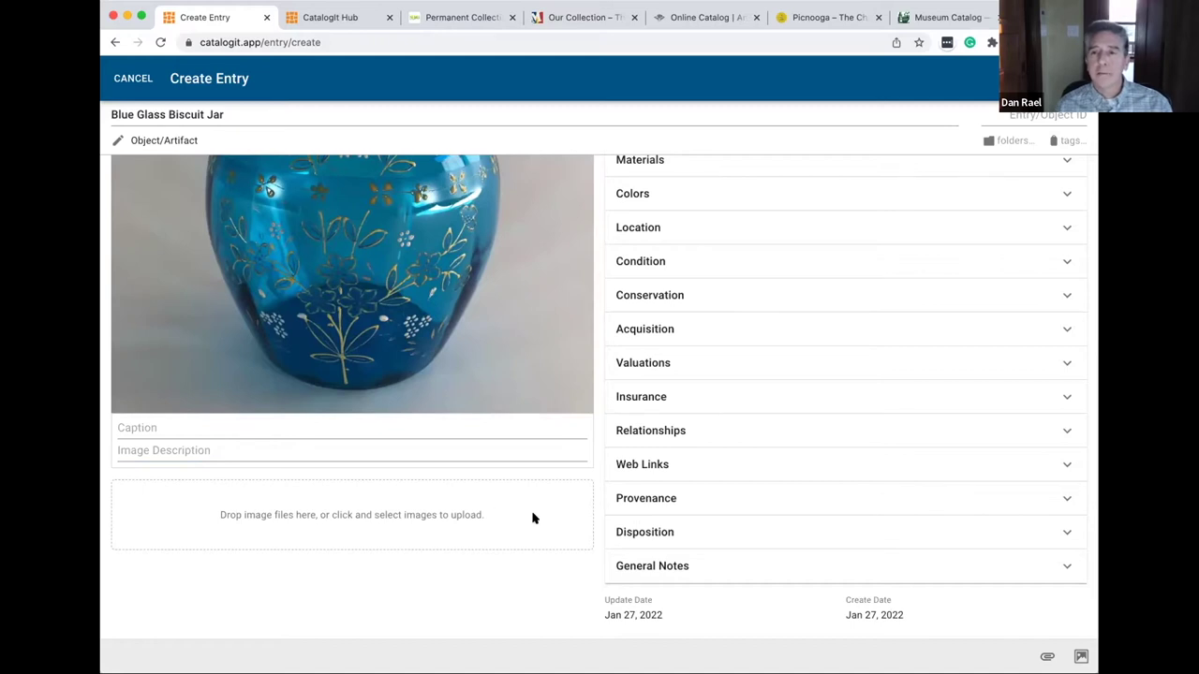
scroll(578, 511, up, 5)
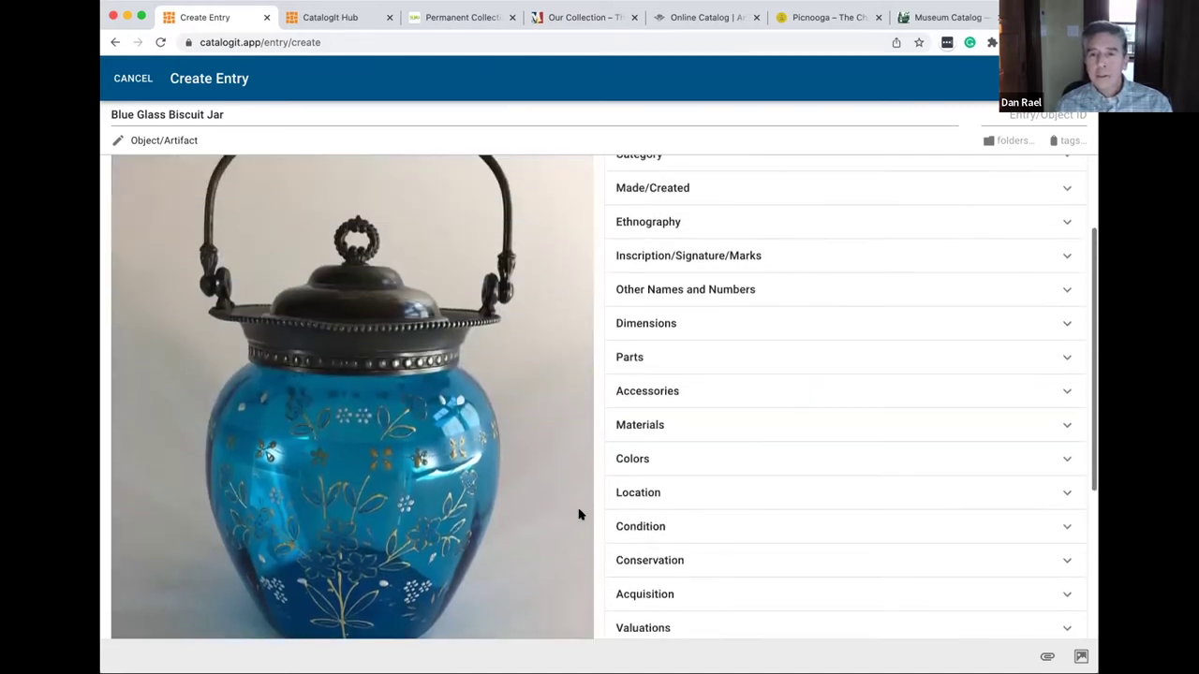
scroll(578, 513, up, 4)
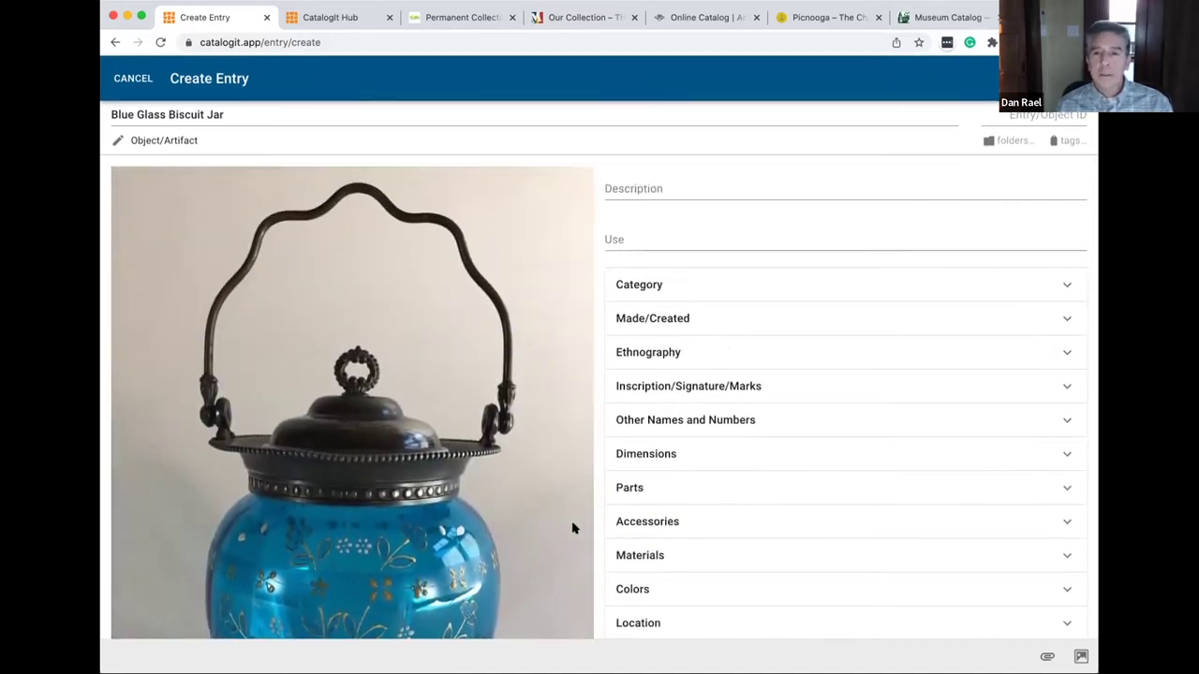
click(656, 223)
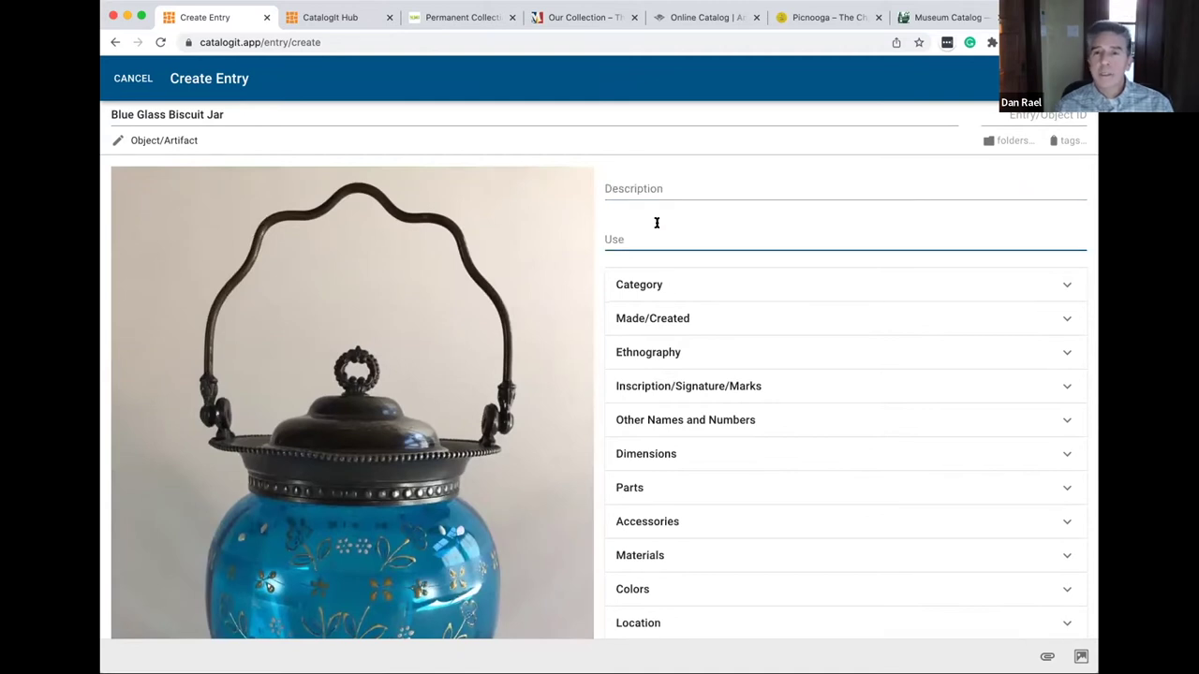
click(659, 192)
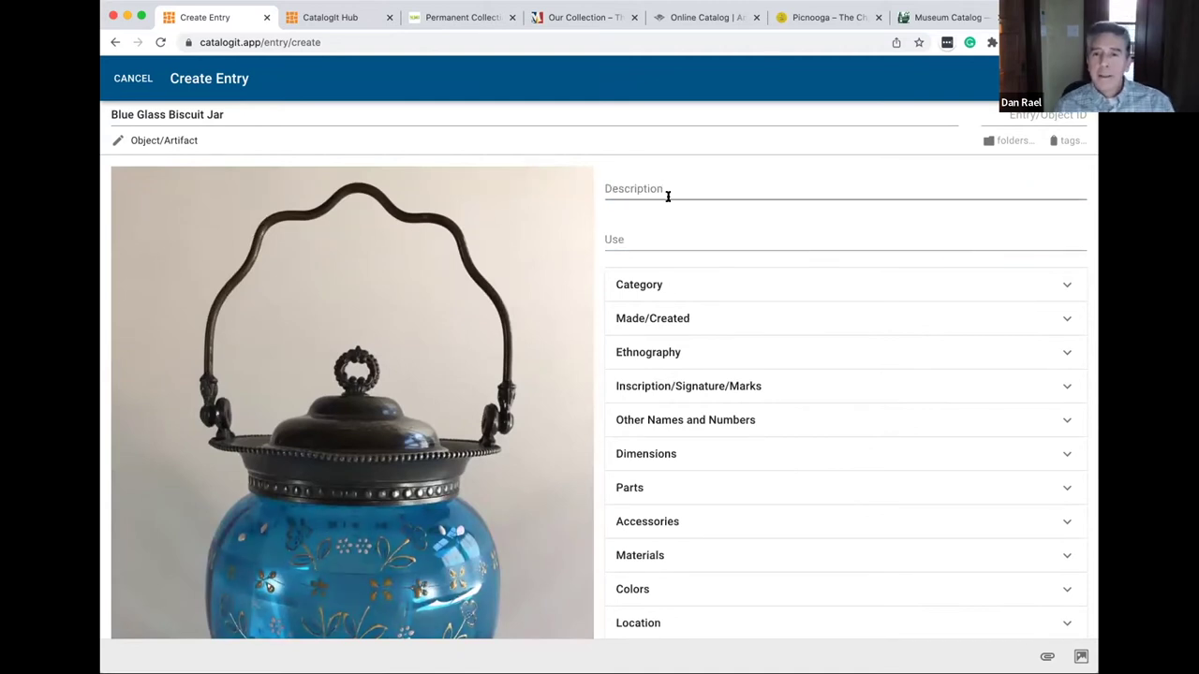
click(633, 225)
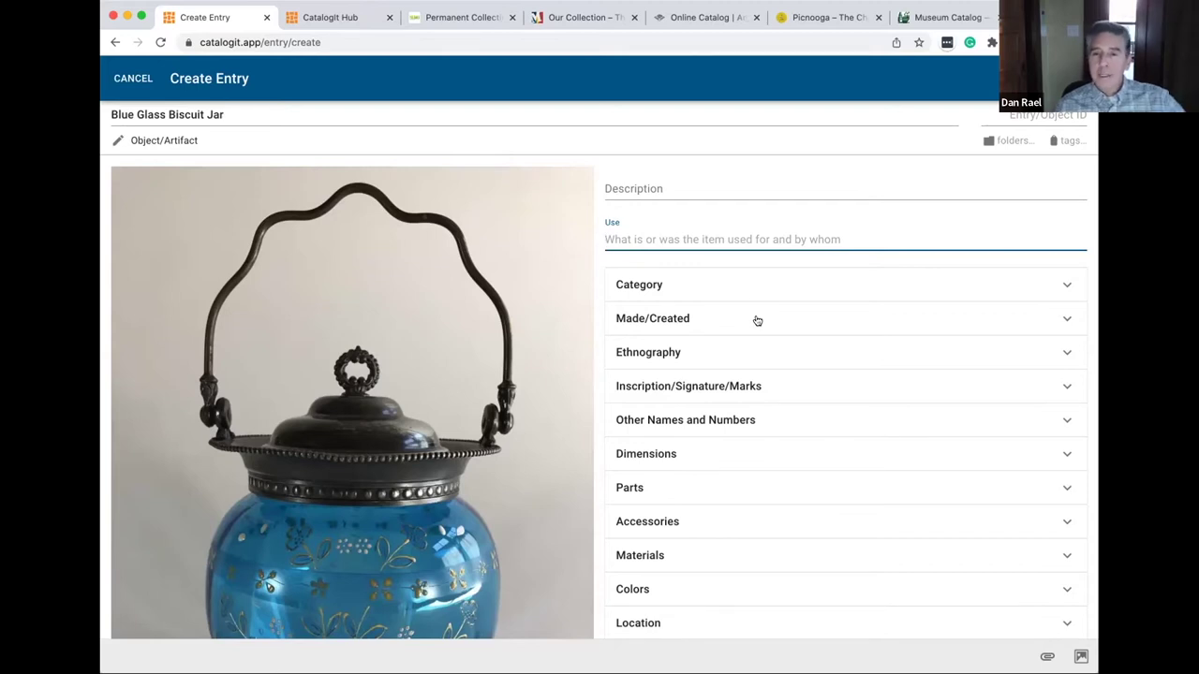
Expand the Made/Created section of the entry to show its artist, manufacturer, date and place fields.
scroll(757, 318, down, 1)
click(755, 273)
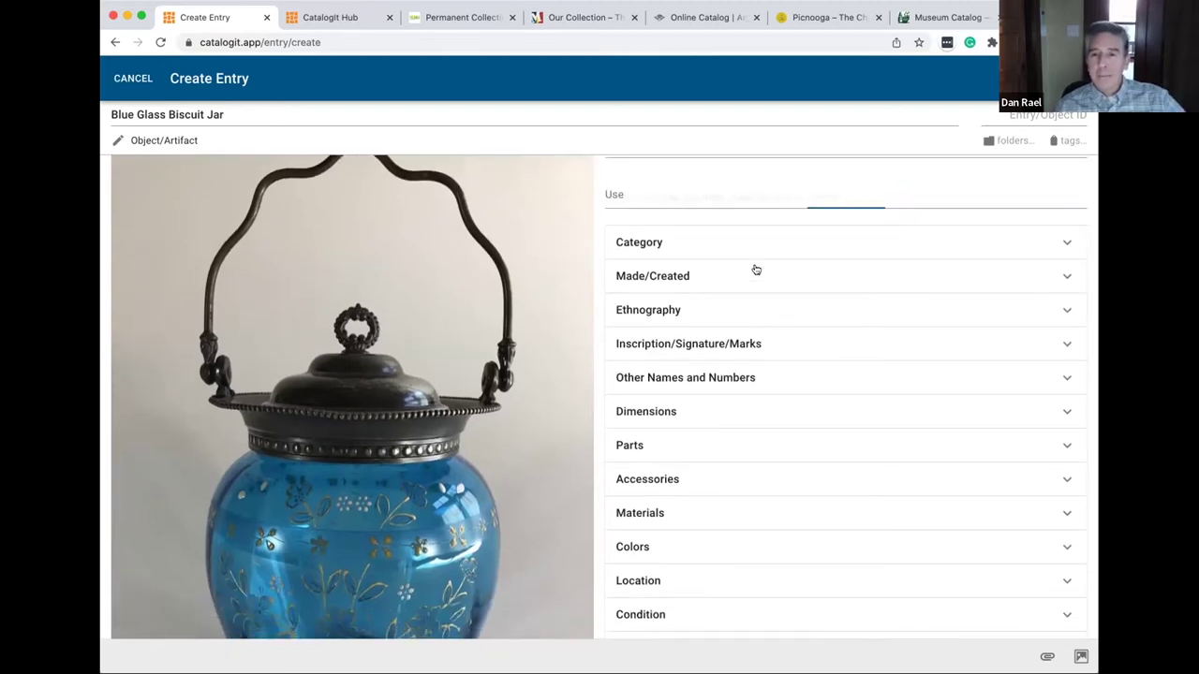
scroll(379, 444, down, 3)
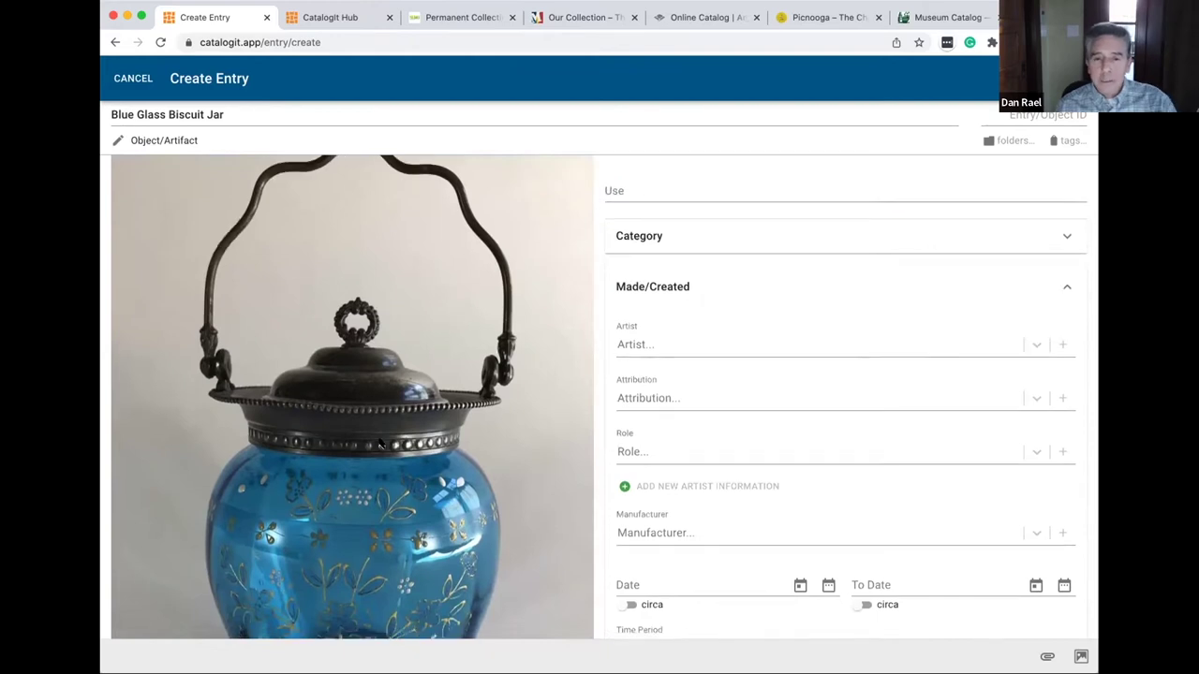
scroll(379, 444, down, 1)
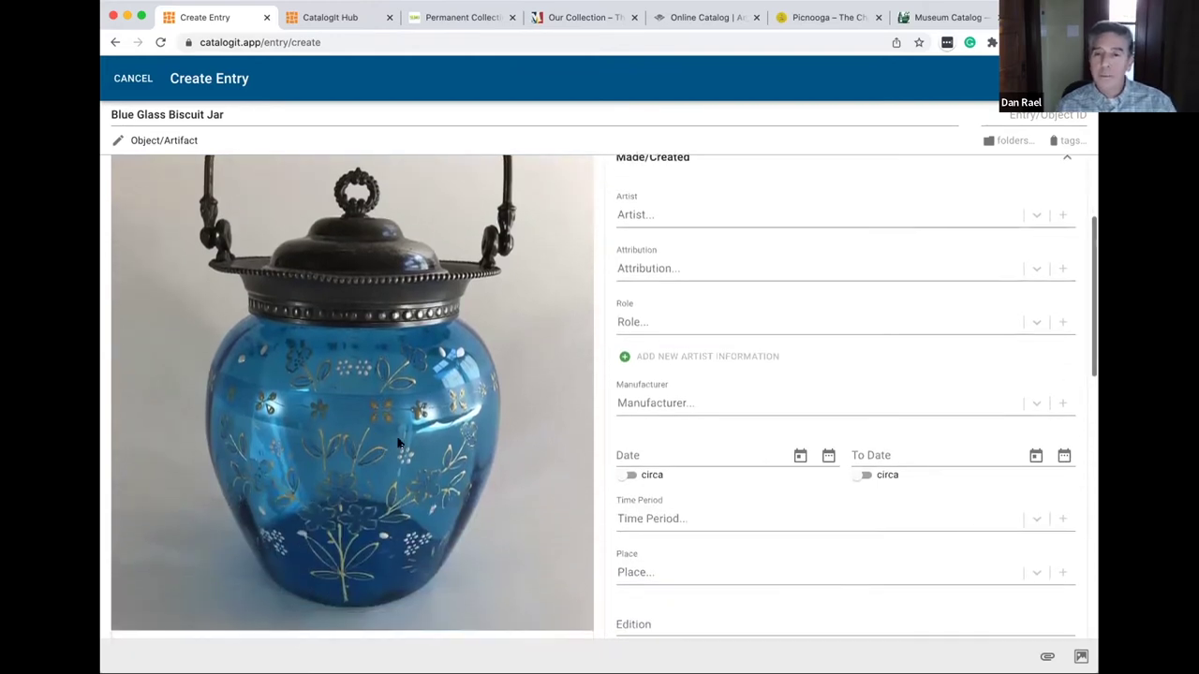
Browse the existing profiles offered for the Artist field and close the list without choosing one.
click(644, 219)
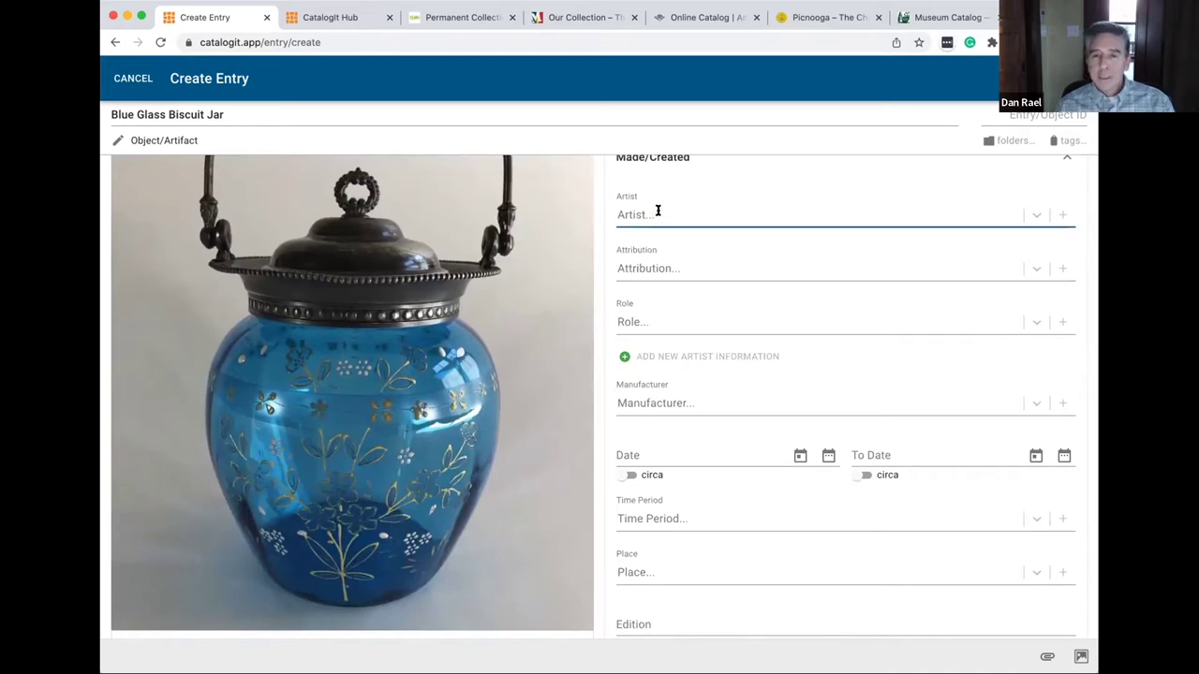
click(654, 212)
scroll(682, 302, down, 3)
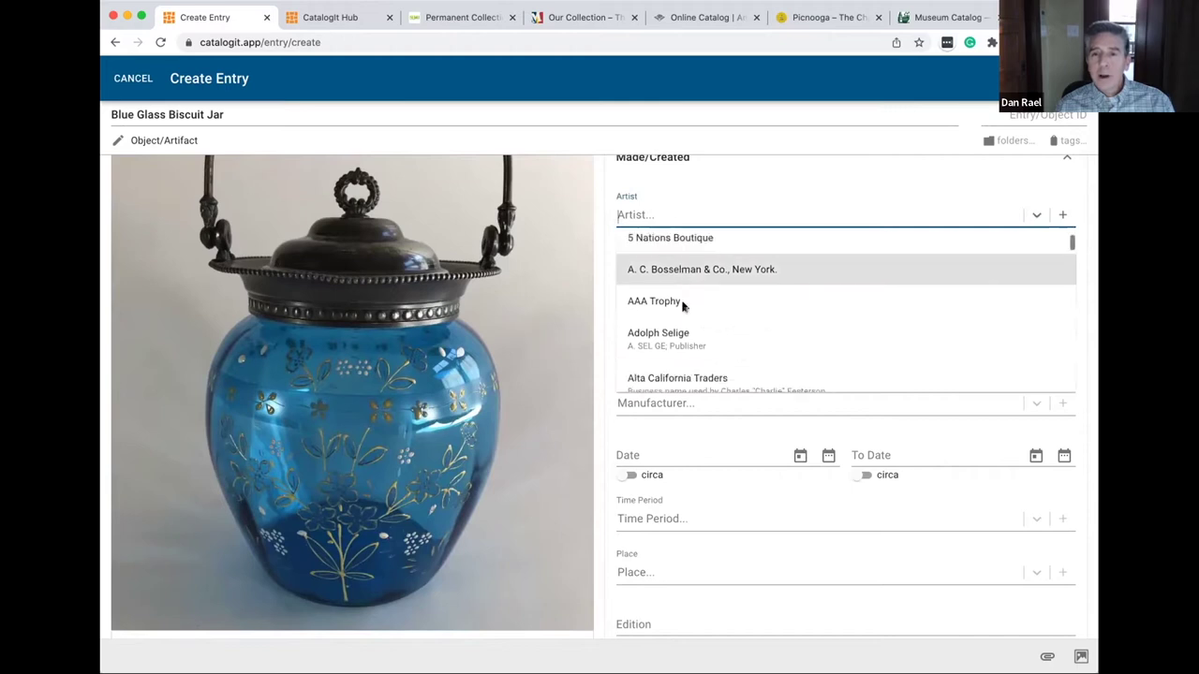
scroll(683, 311, down, 6)
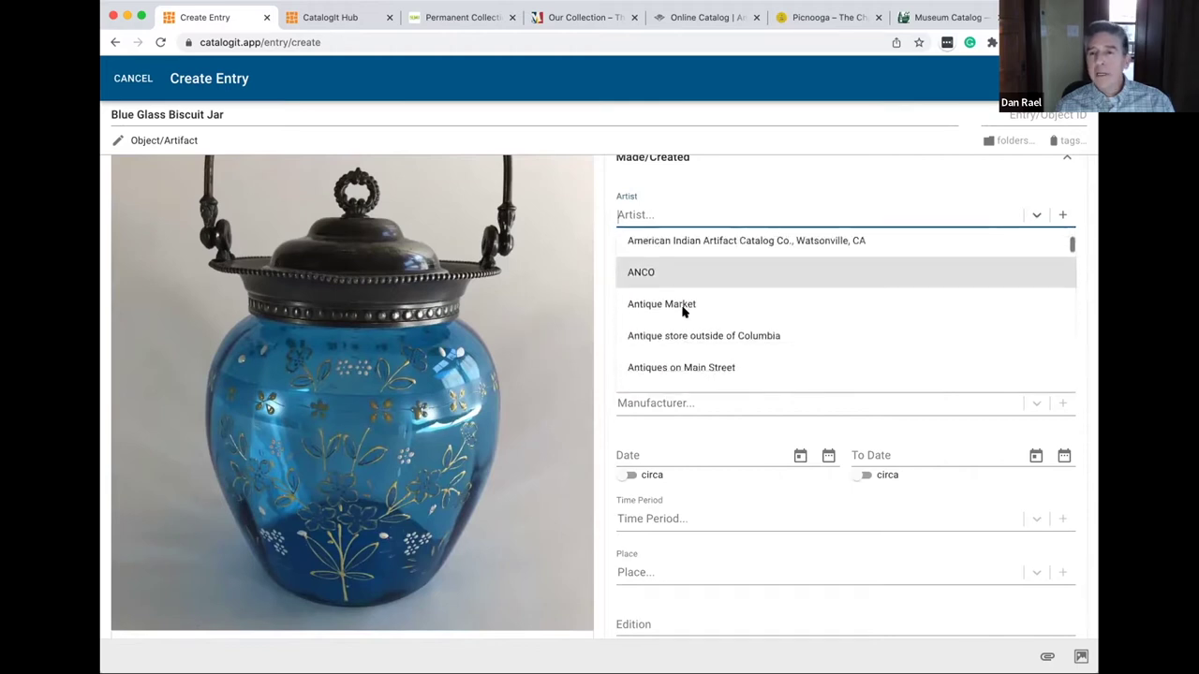
scroll(683, 311, down, 1)
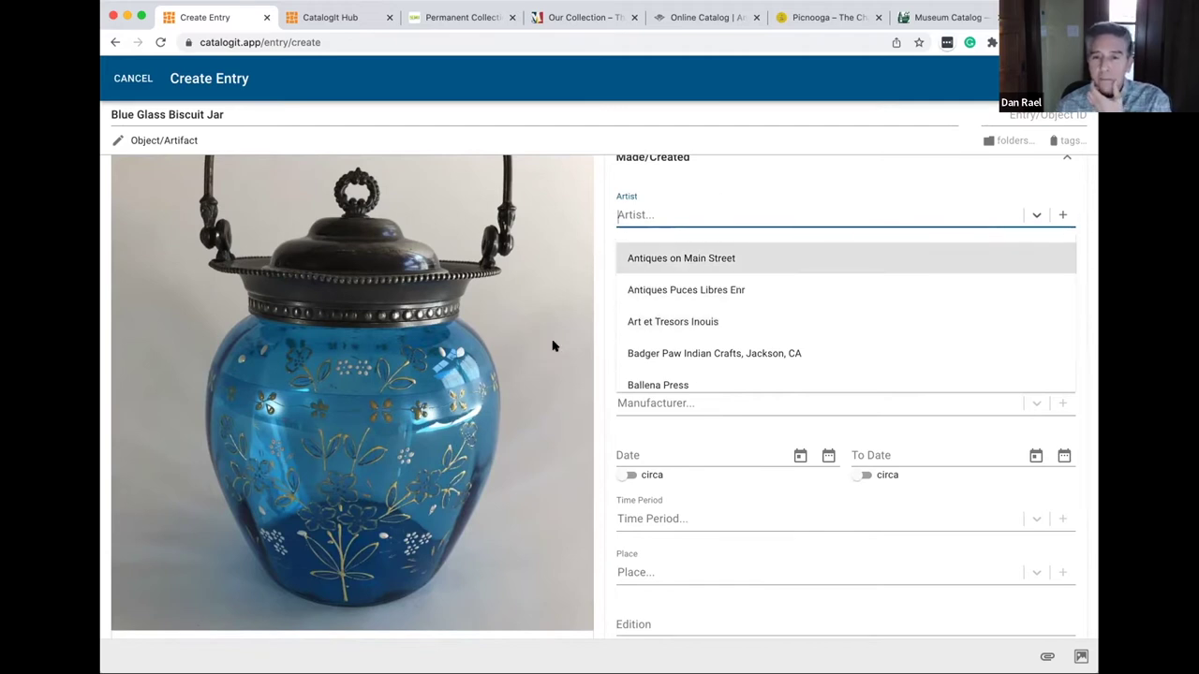
click(583, 303)
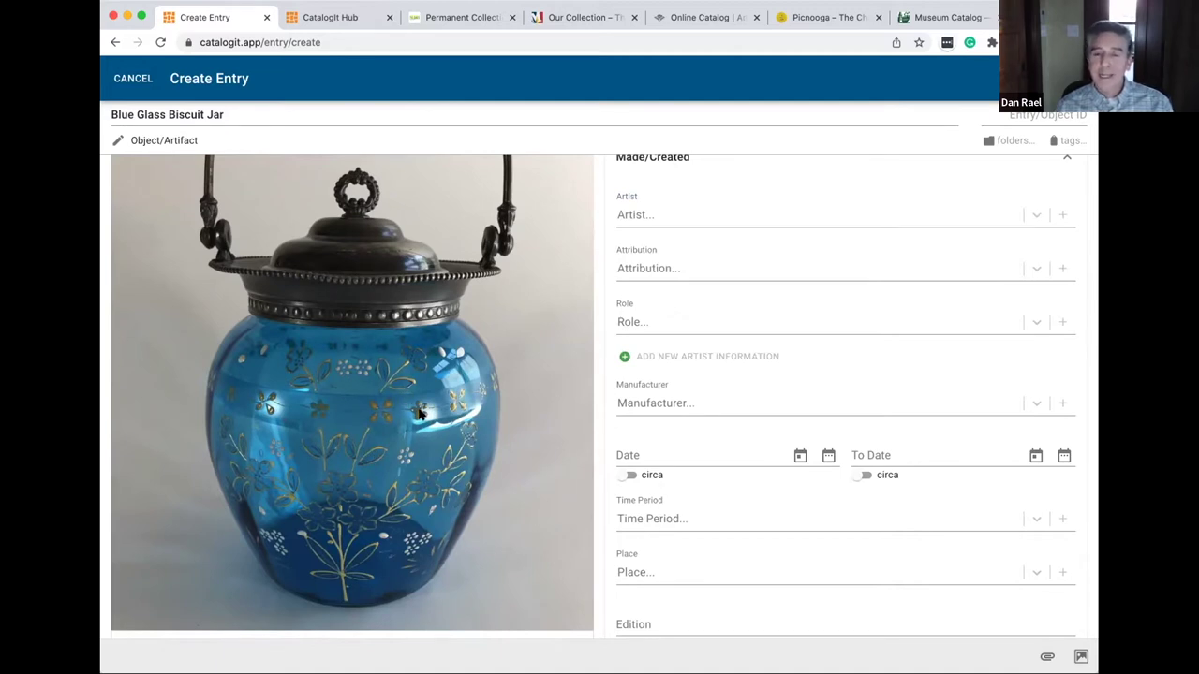
Set the Made/Created date to 1885 and mark it as circa.
scroll(704, 377, down, 2)
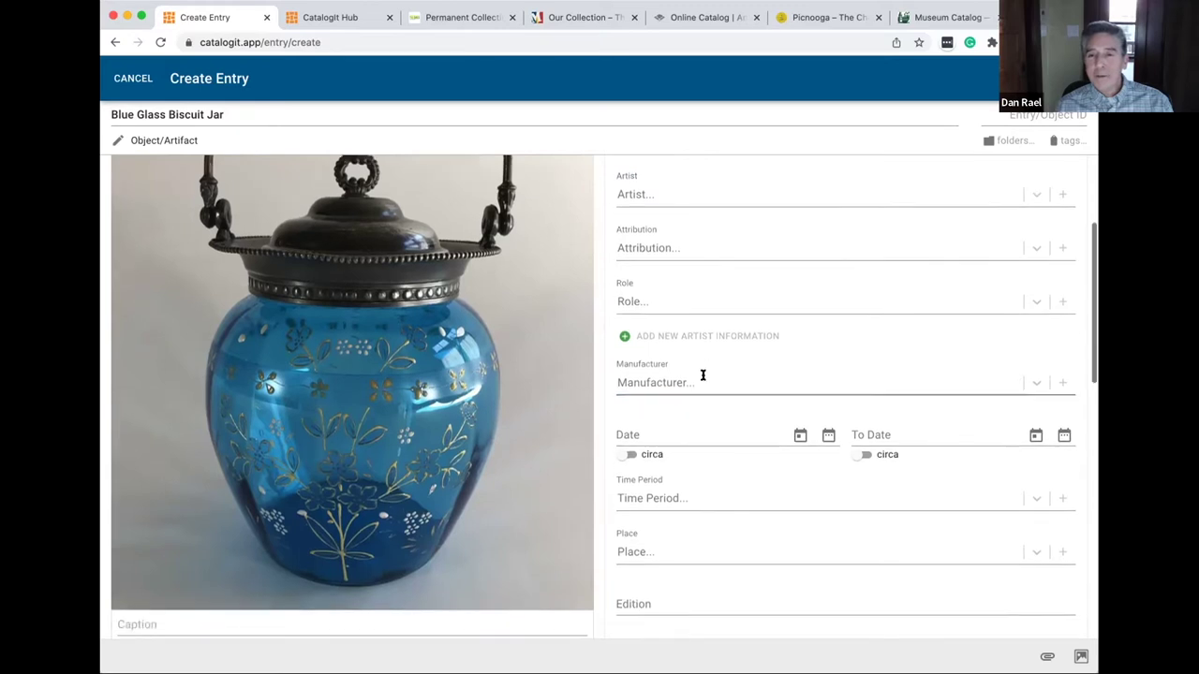
click(657, 390)
text(1885)
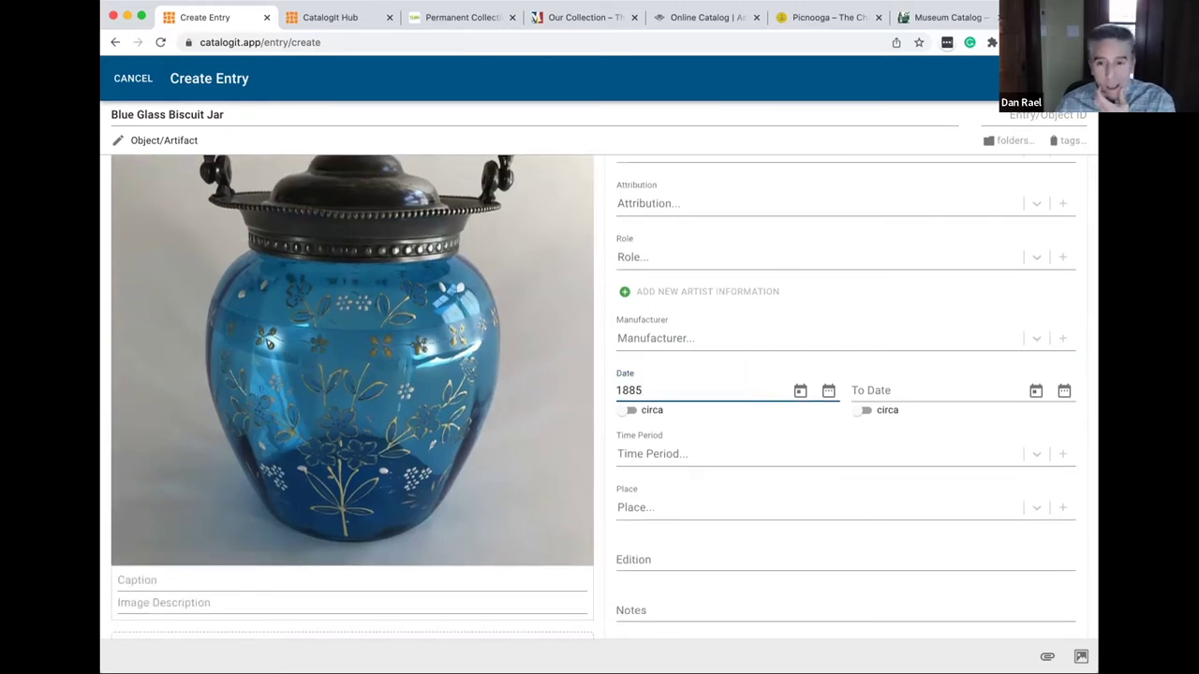
click(629, 410)
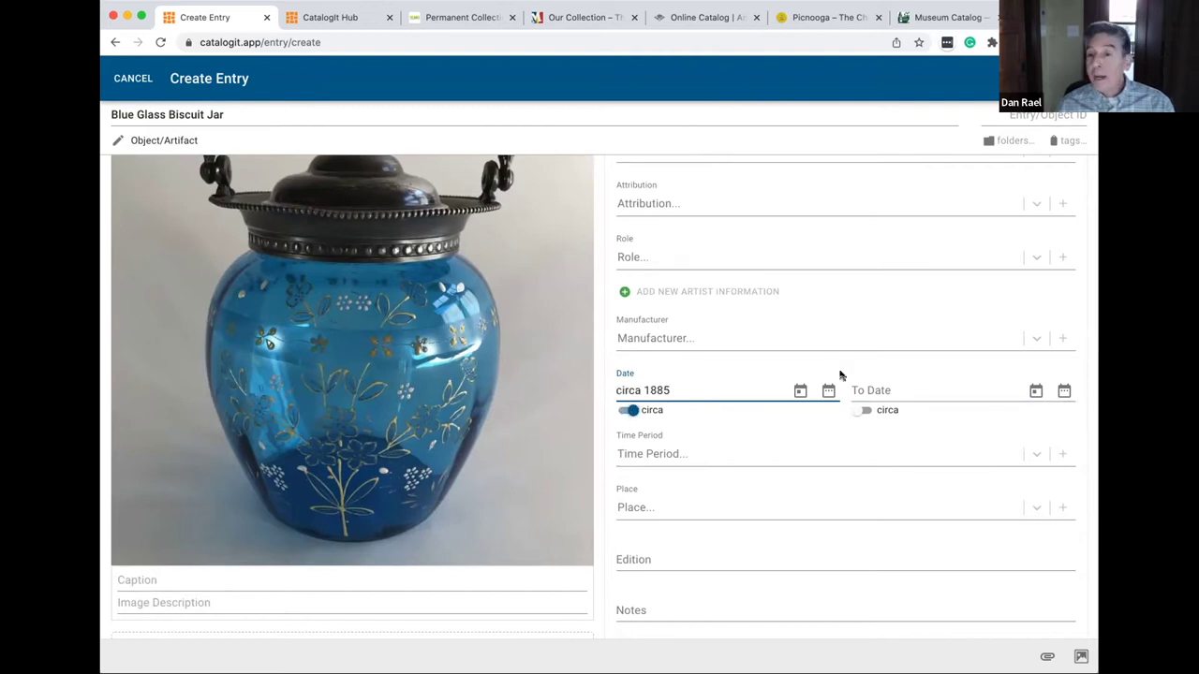
Set the Made/Created time period to 1880's from the existing time period profiles.
scroll(862, 390, down, 2)
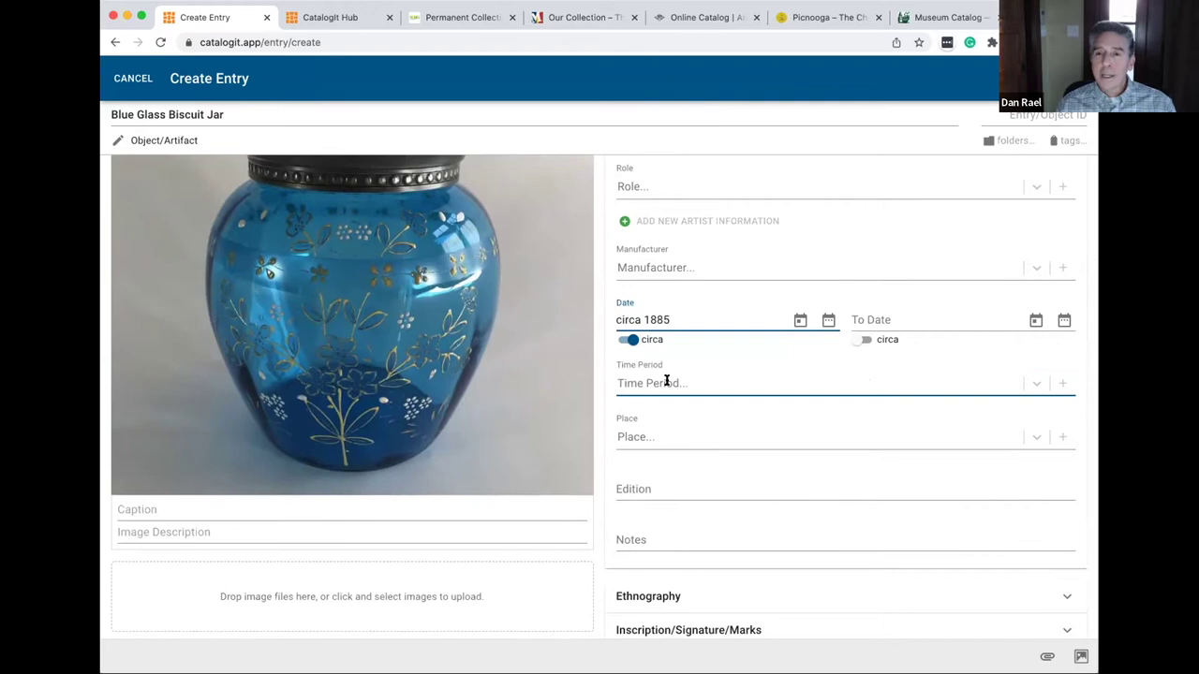
click(666, 379)
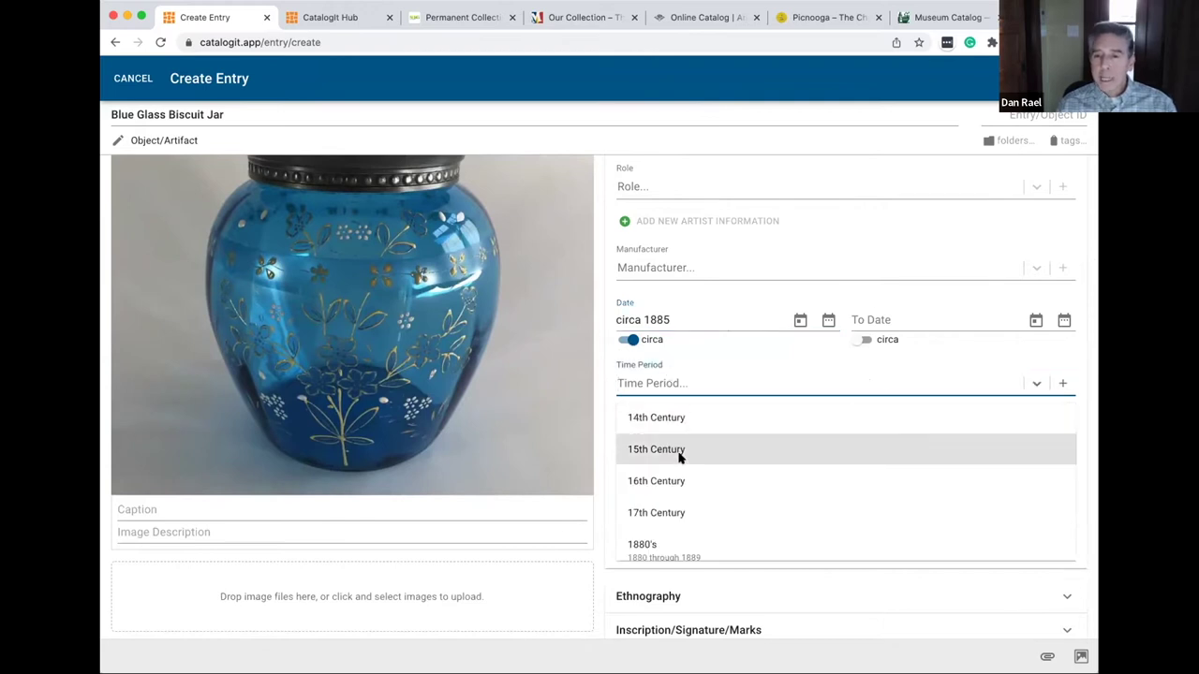
scroll(682, 480, down, 2)
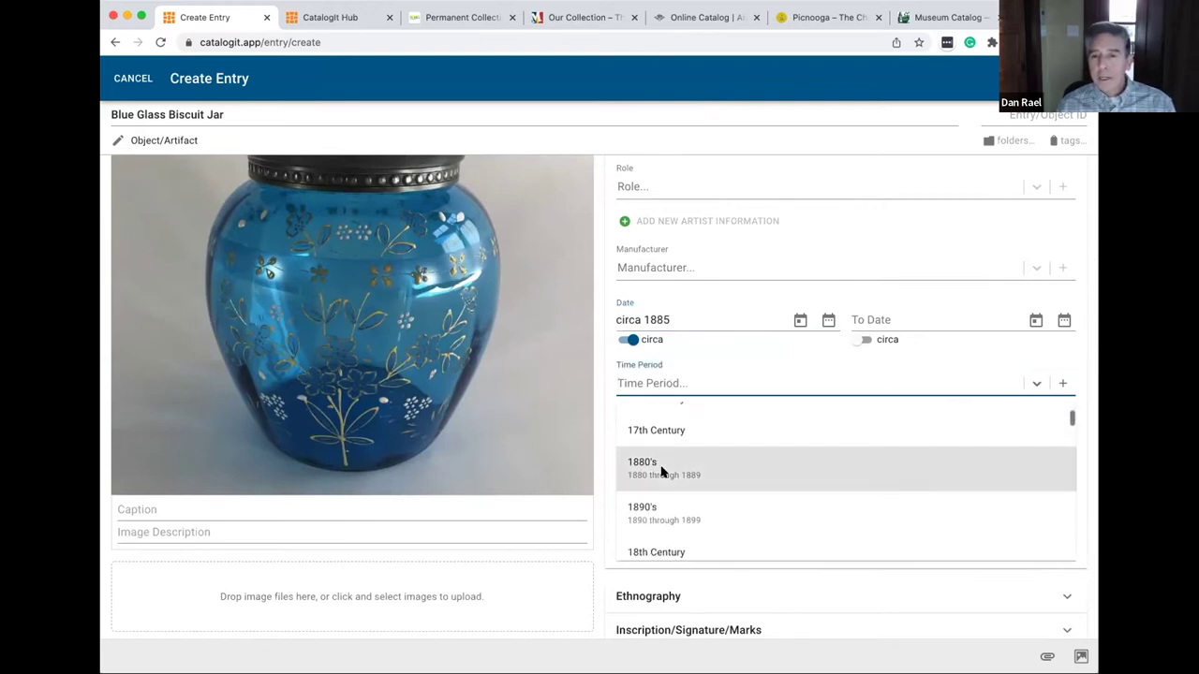
scroll(647, 459, down, 1)
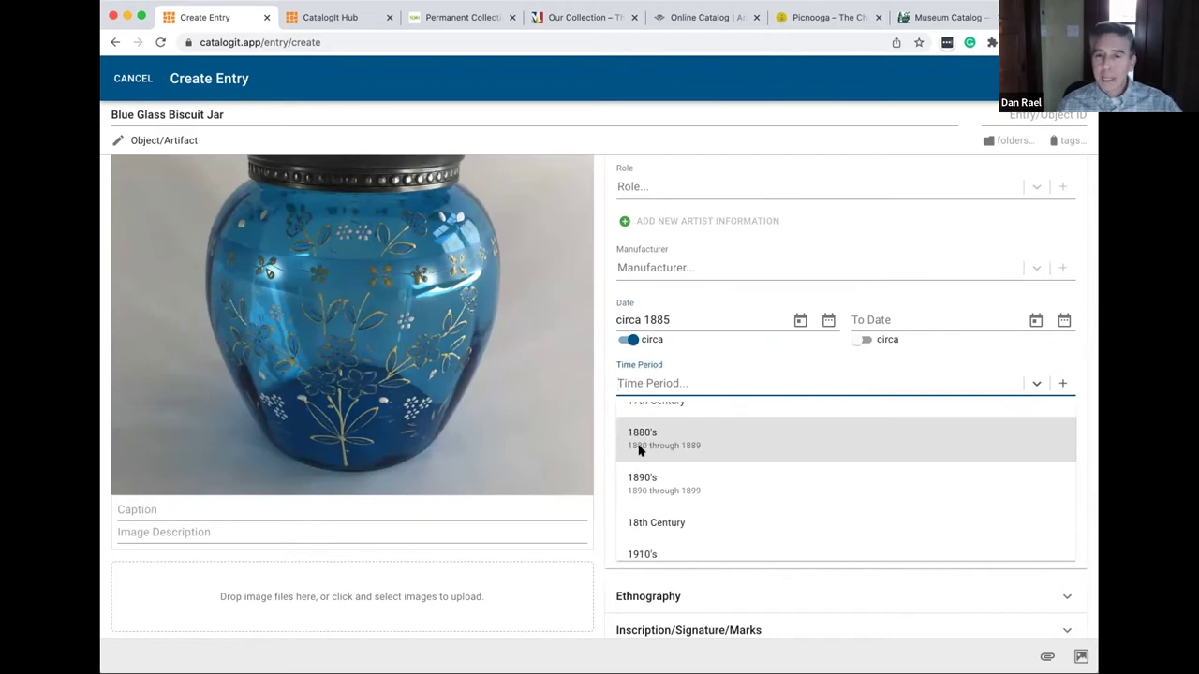
scroll(649, 489, down, 1)
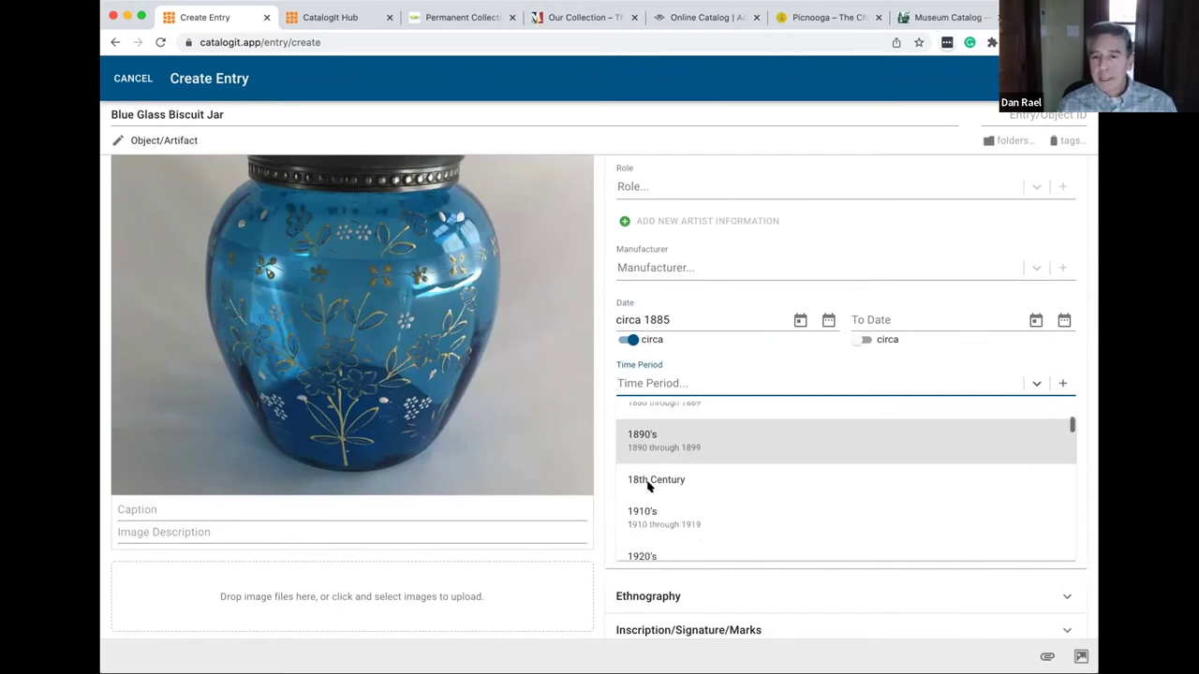
scroll(649, 487, up, 1)
click(691, 435)
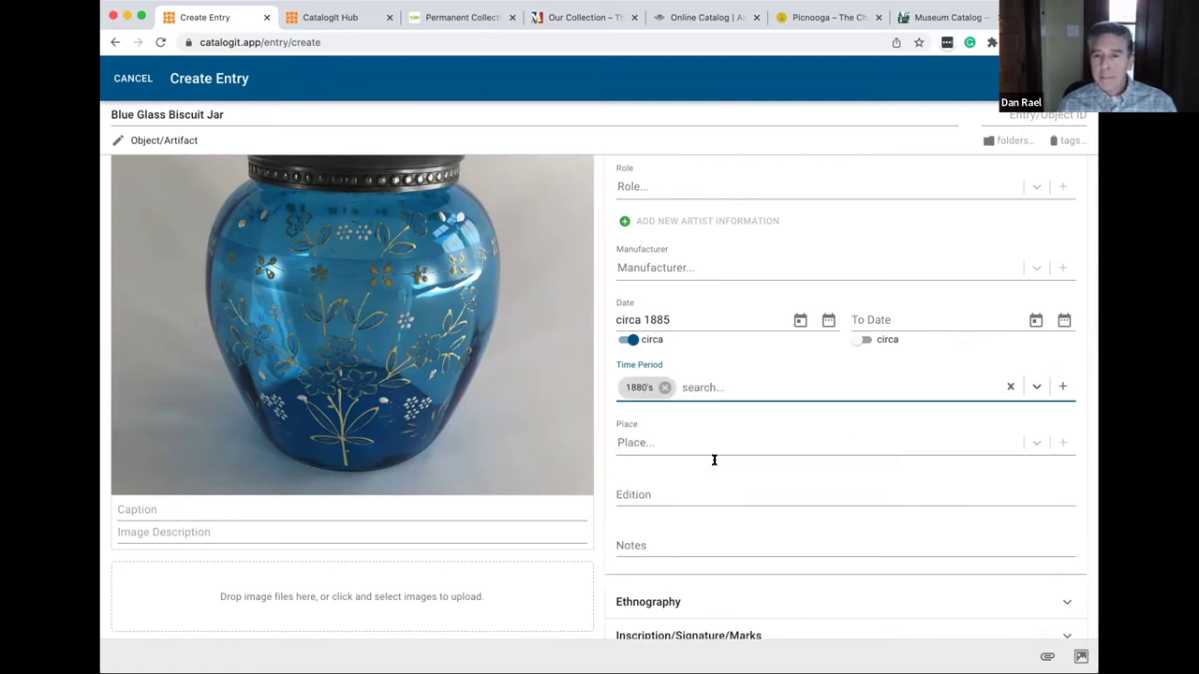
Browse the existing place profiles offered for the Made/Created Place field and close the list without choosing one.
click(661, 440)
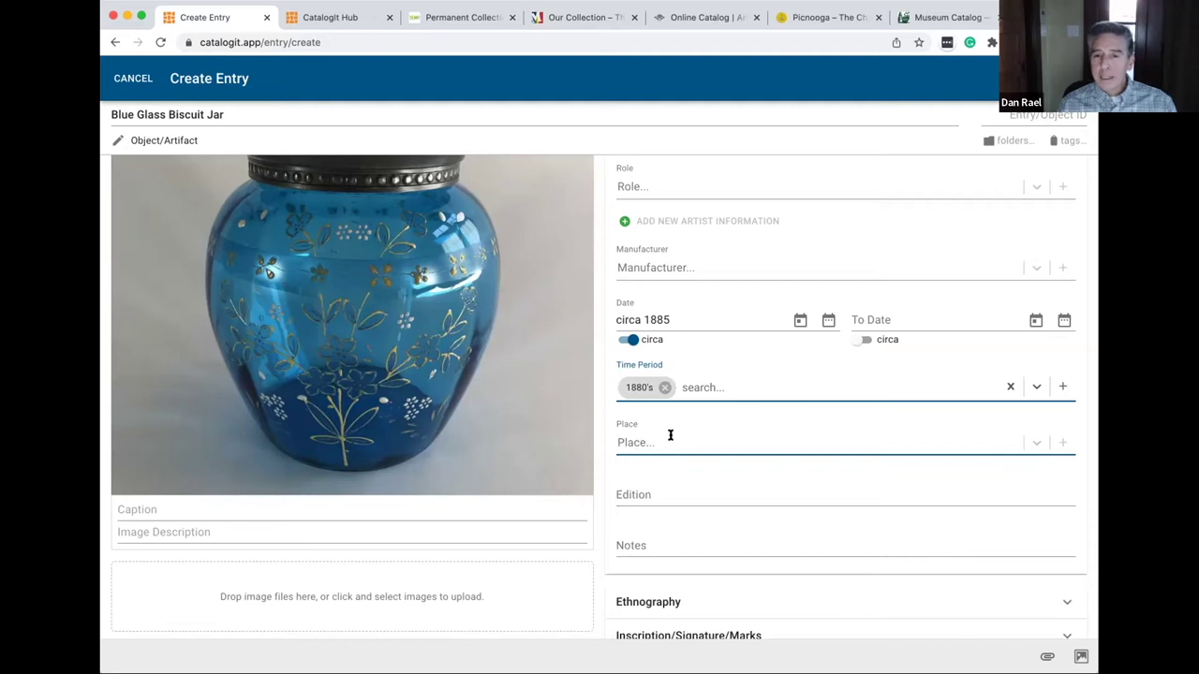
scroll(670, 434, down, 1)
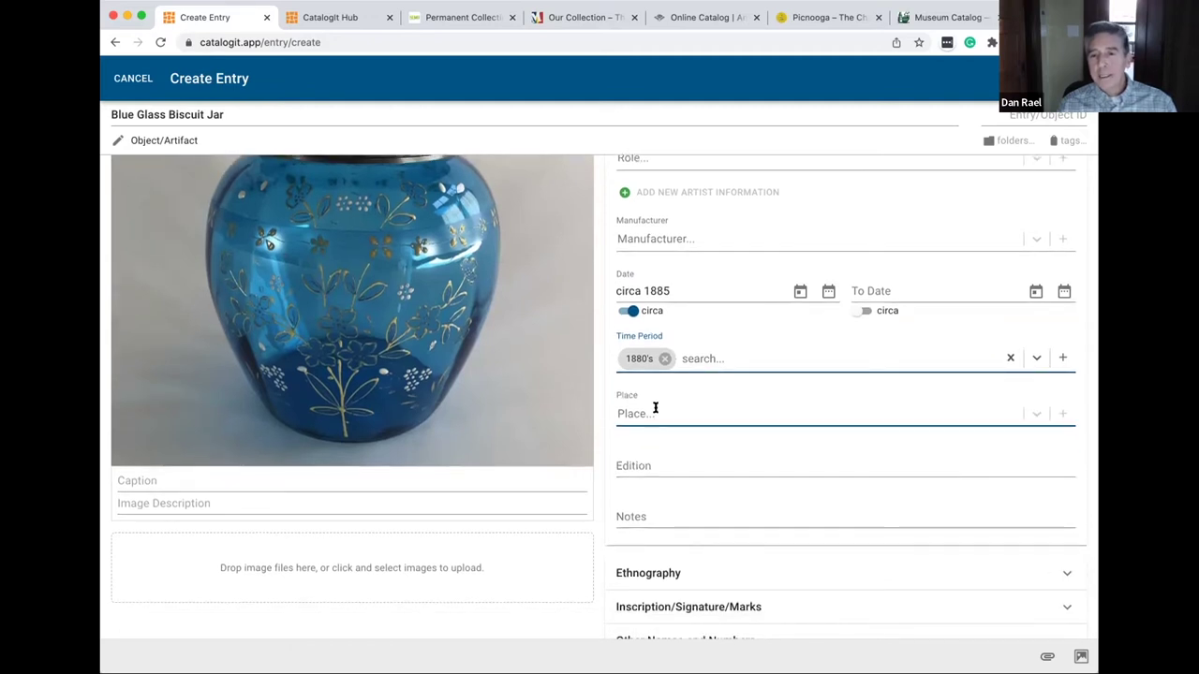
click(655, 409)
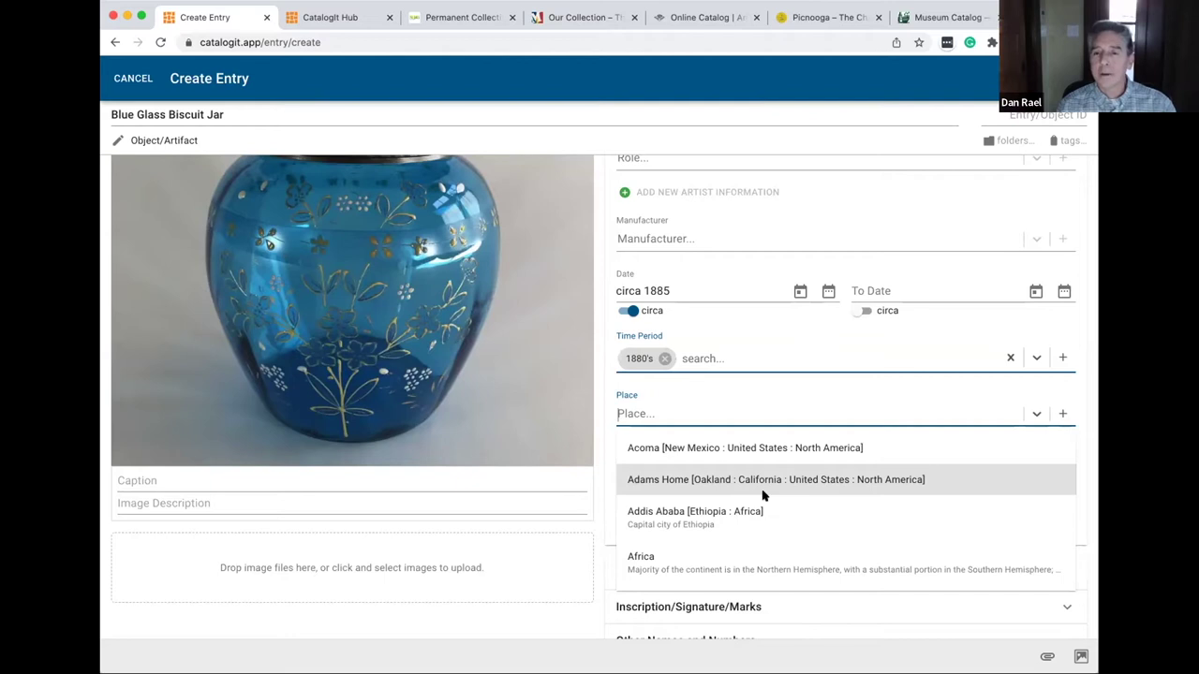
click(822, 407)
click(714, 464)
Expand the entry's Location section and set the location to the Bookcase in the Living Room, First Floor, Oakland Home.
scroll(714, 466, down, 5)
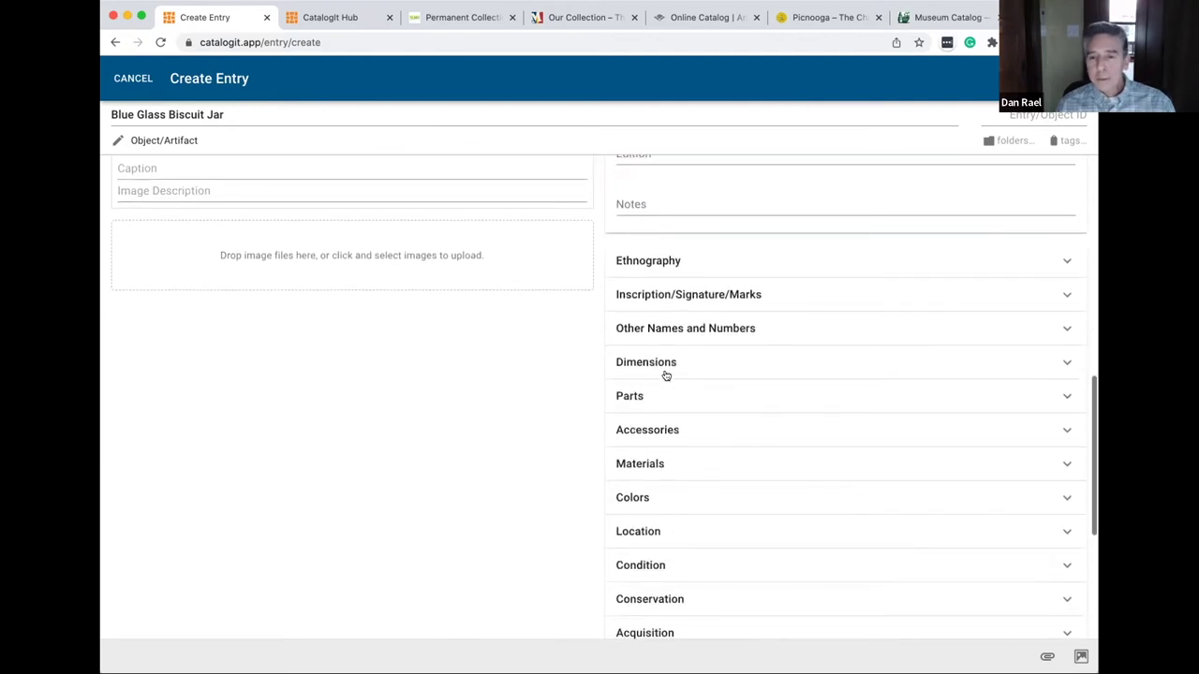
scroll(666, 455, down, 3)
scroll(712, 456, down, 2)
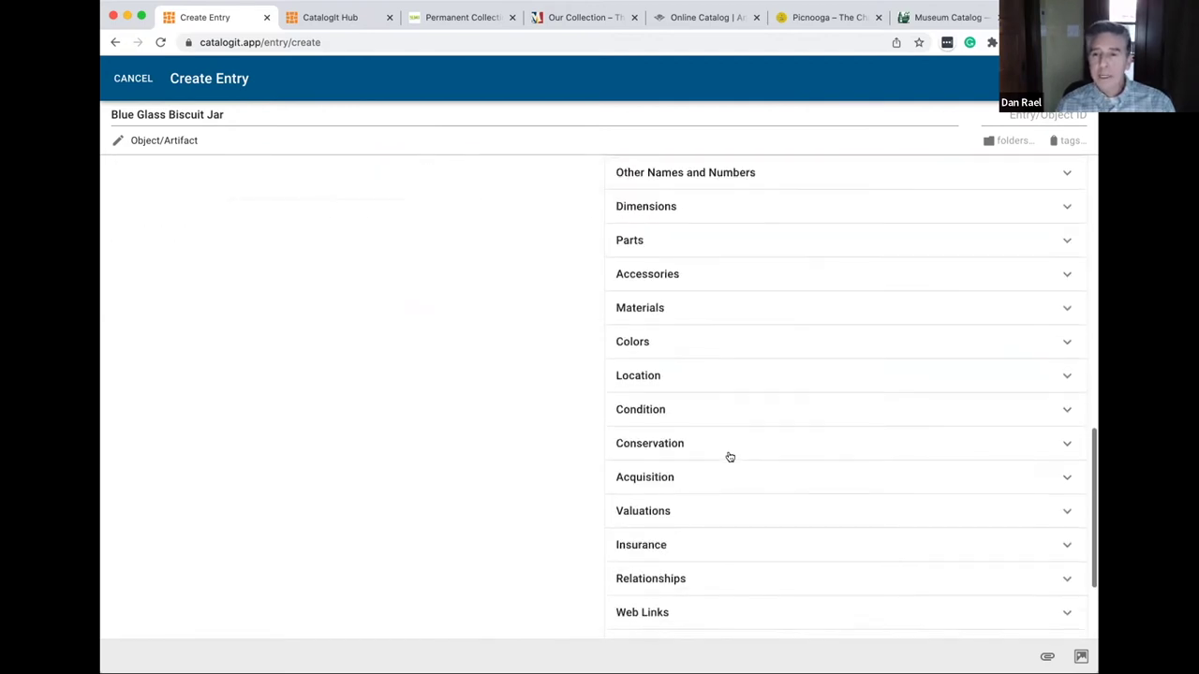
scroll(515, 373, down, 1)
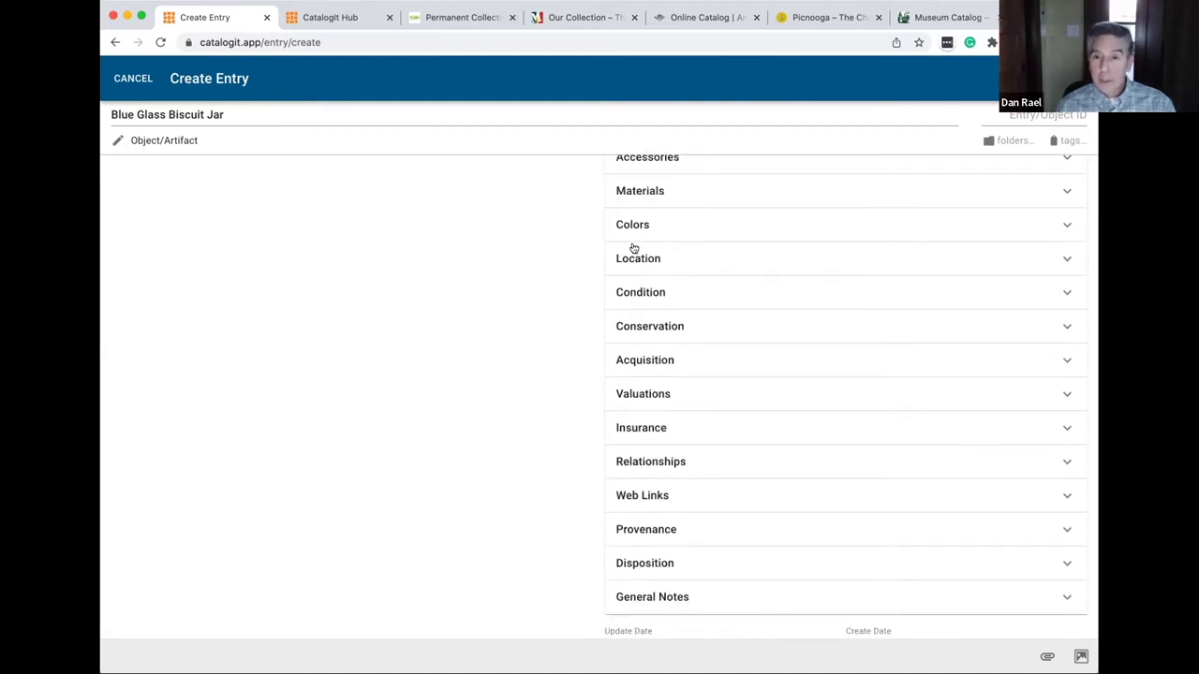
click(663, 261)
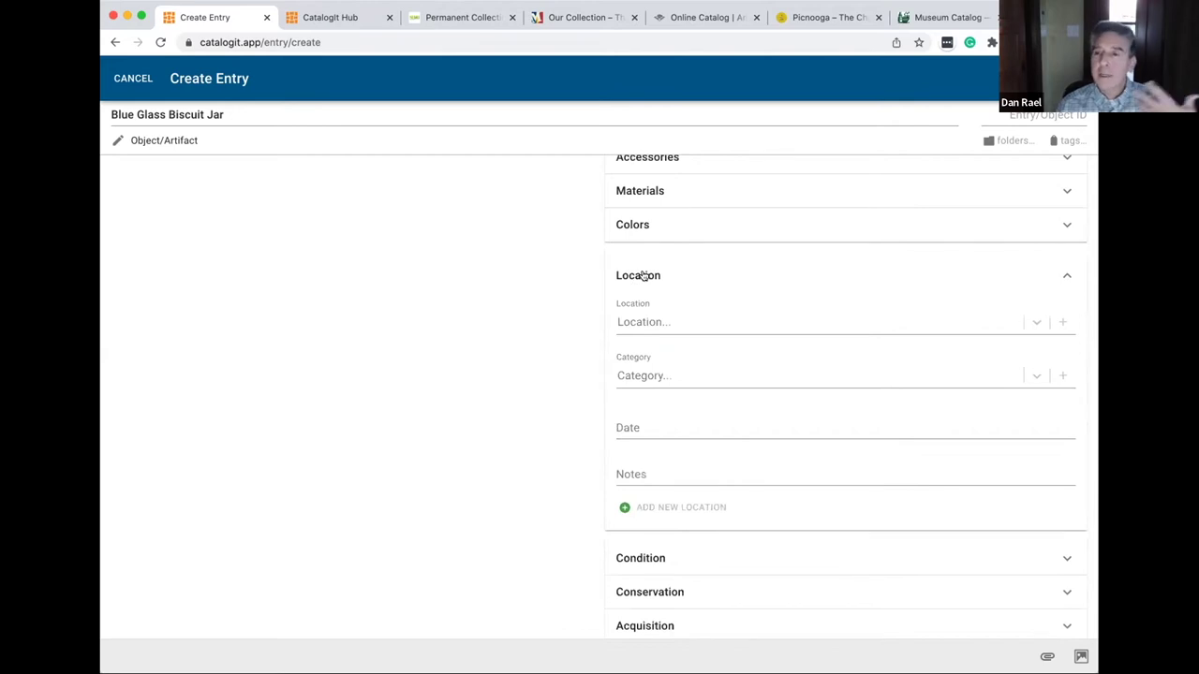
click(665, 316)
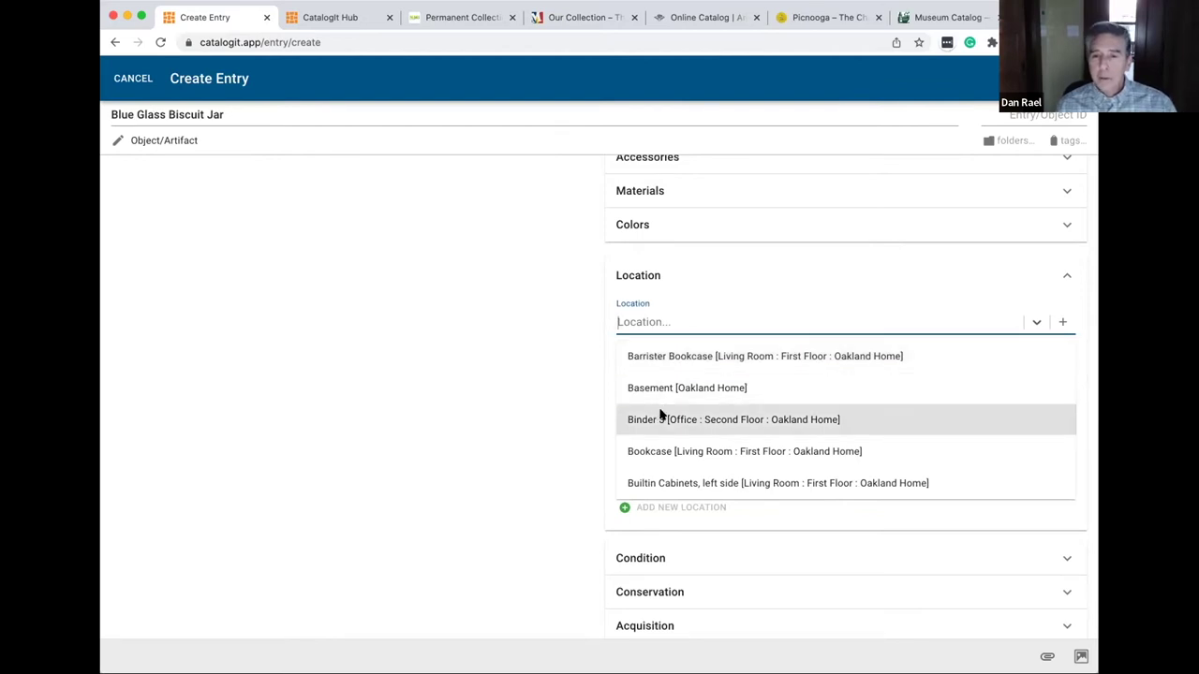
scroll(655, 413, down, 2)
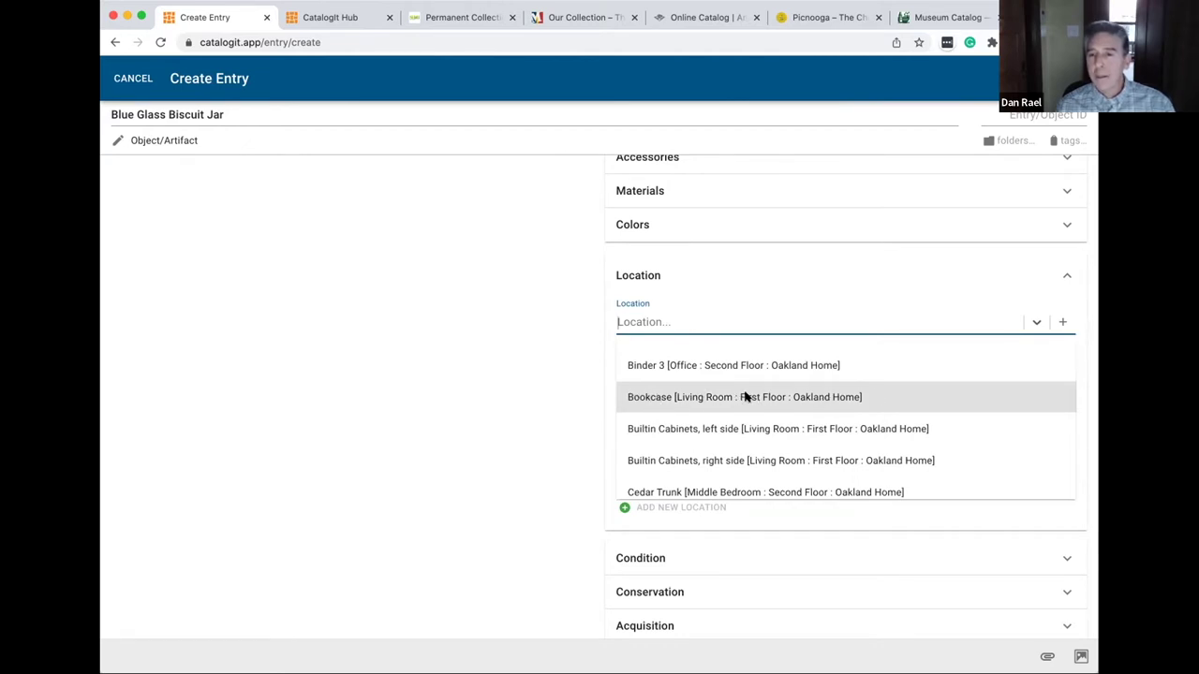
click(620, 405)
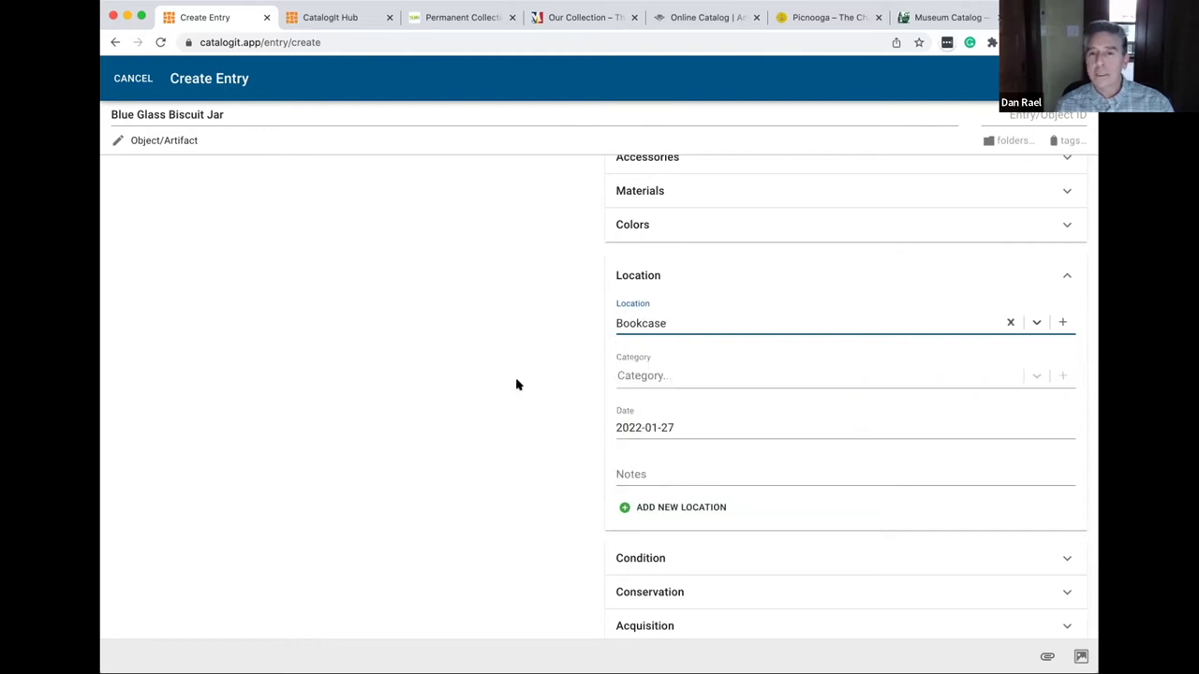
Check the location Category choices without picking one and look over the remaining entry sections down to General Notes.
click(637, 375)
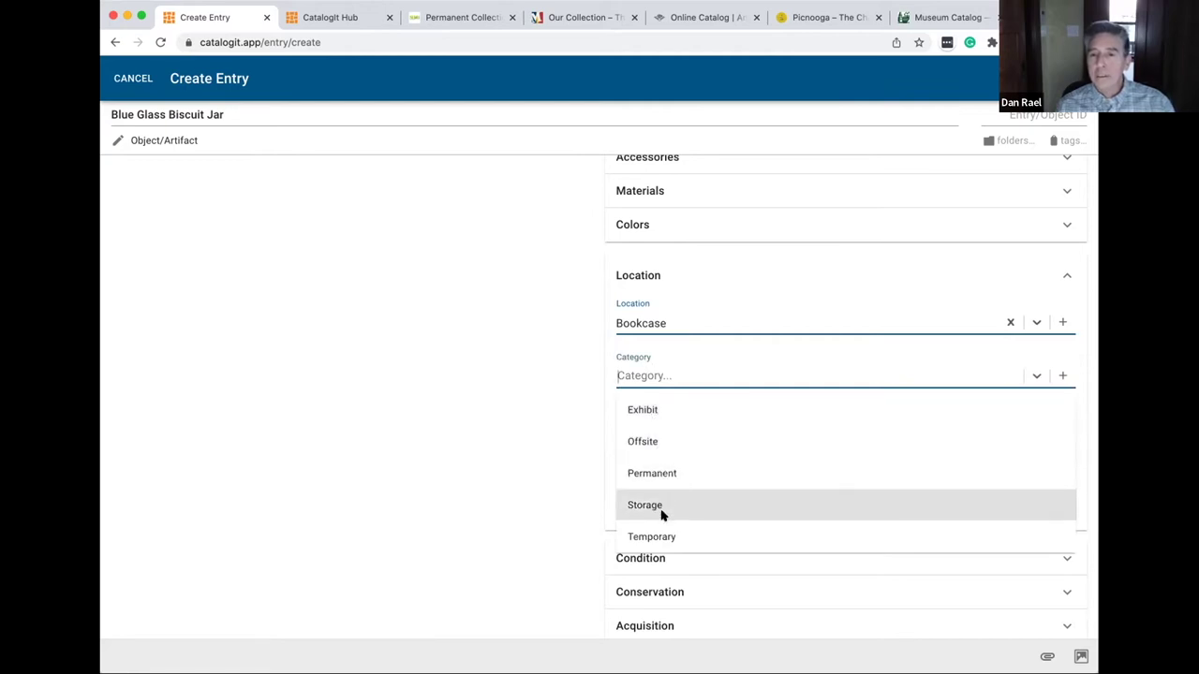
click(543, 383)
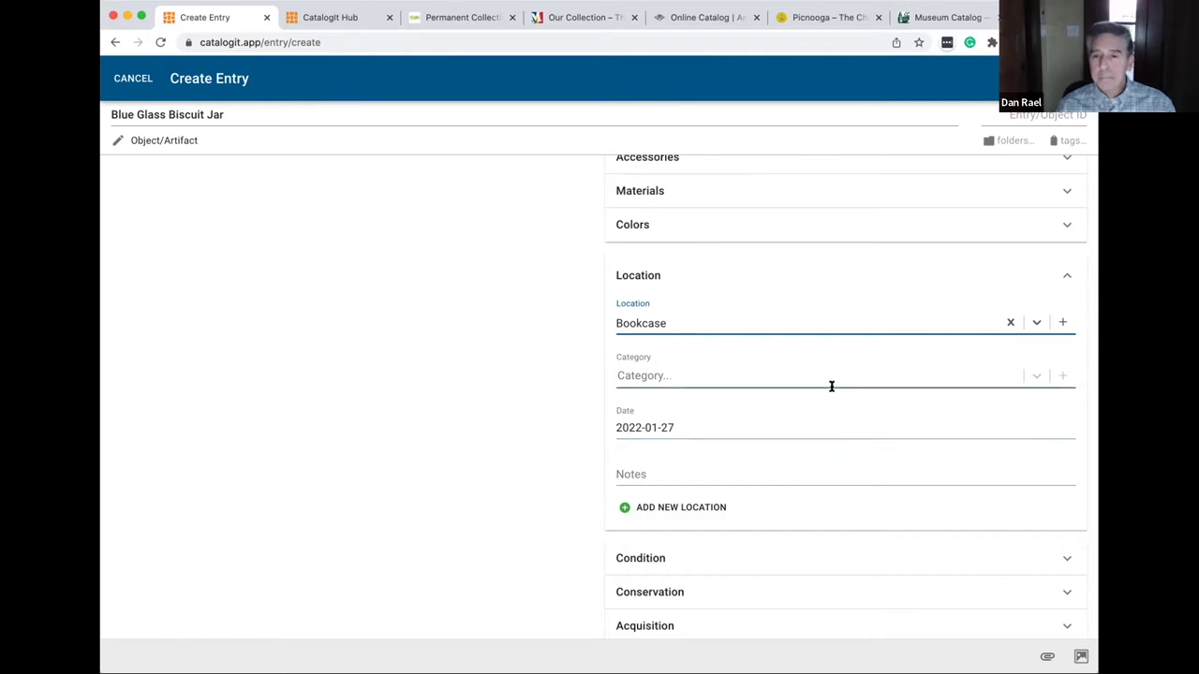
scroll(830, 391, down, 3)
scroll(830, 391, down, 1)
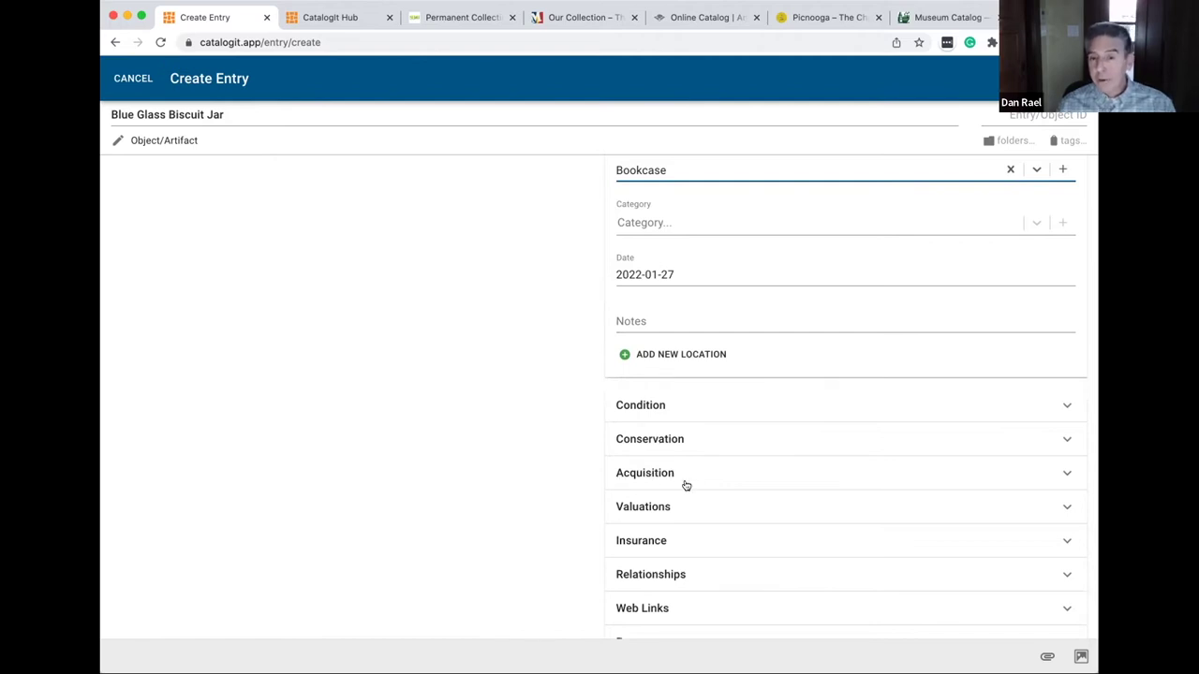
scroll(676, 502, down, 1)
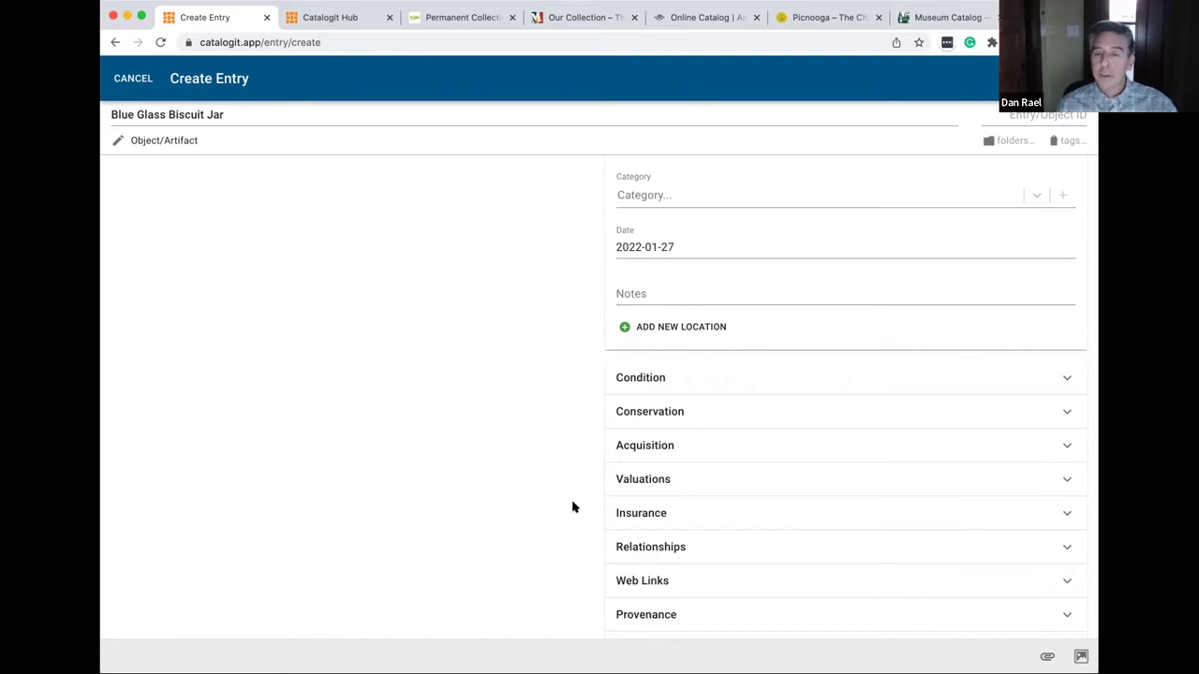
scroll(573, 506, down, 3)
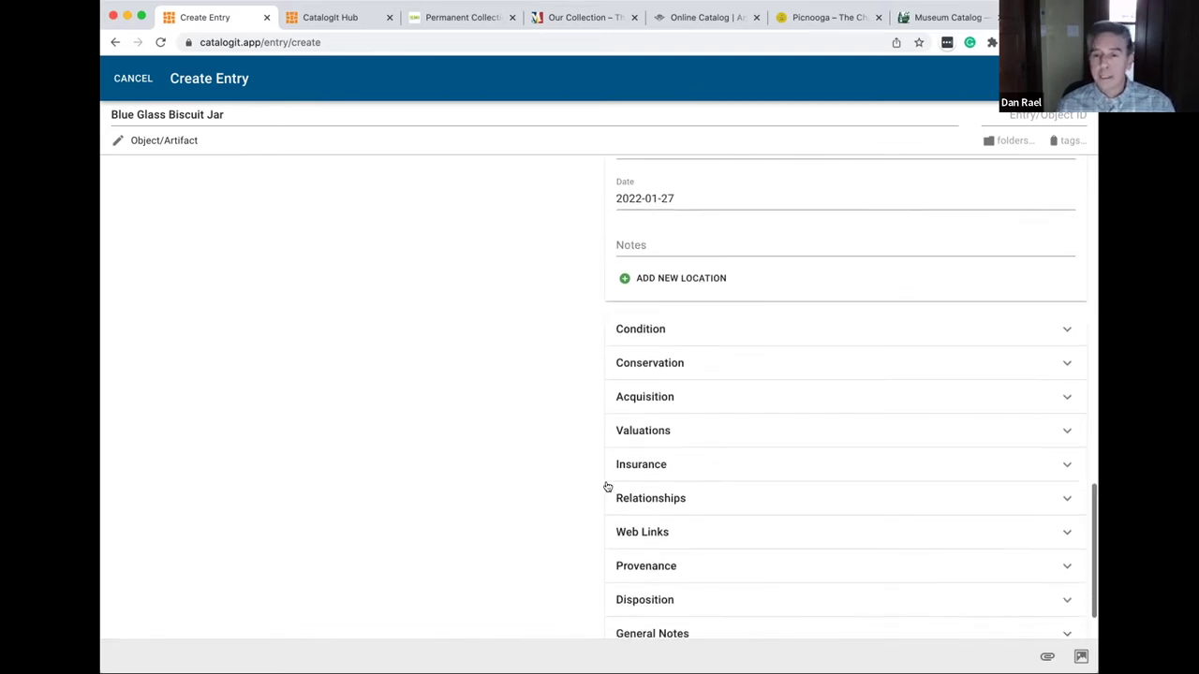
scroll(567, 458, down, 1)
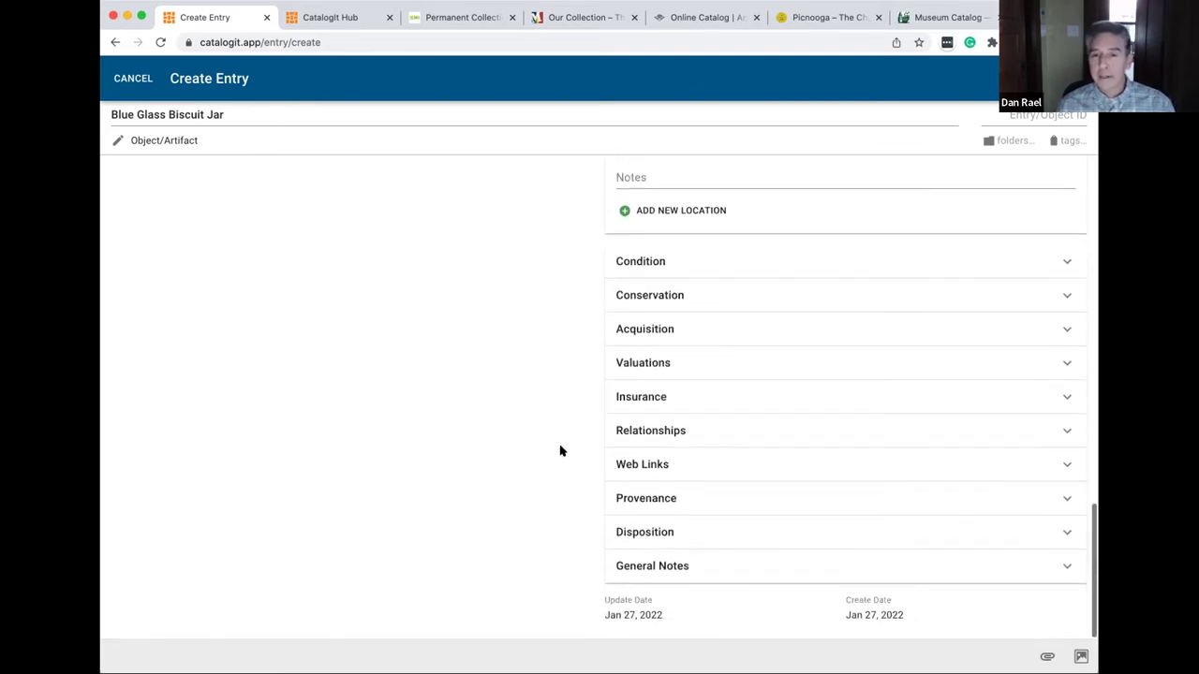
Expand the Relationships section and link the first related person by searching for their first name and choosing the existing profile.
click(677, 432)
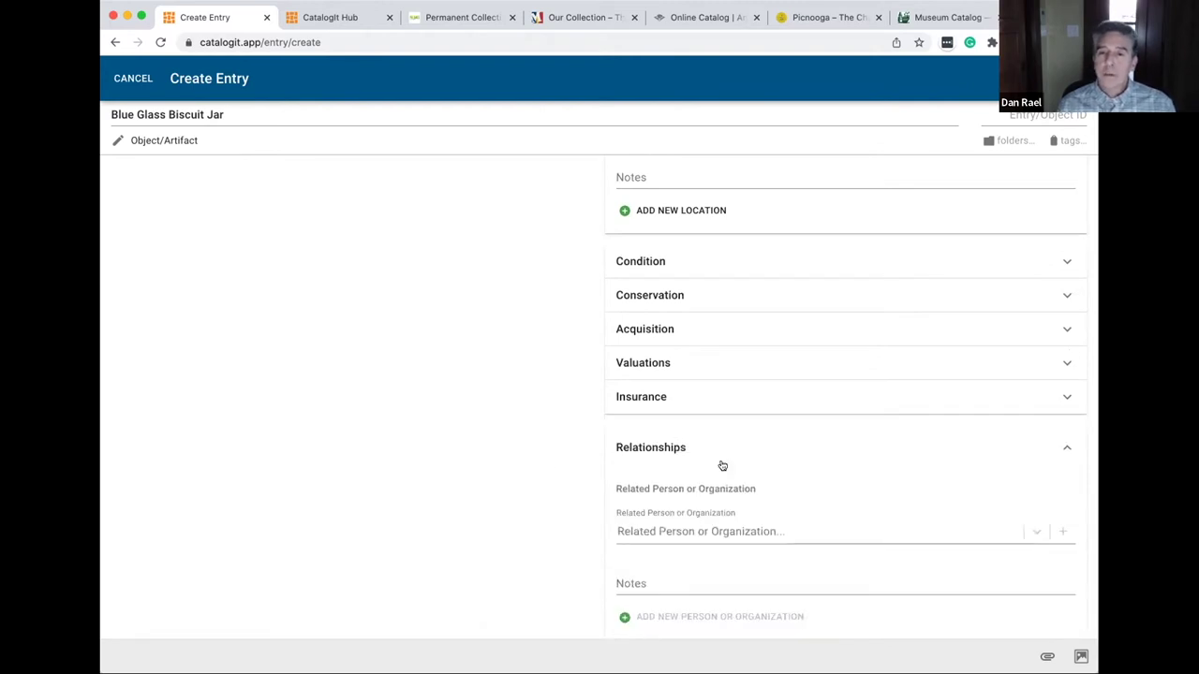
scroll(539, 471, down, 2)
scroll(539, 471, down, 4)
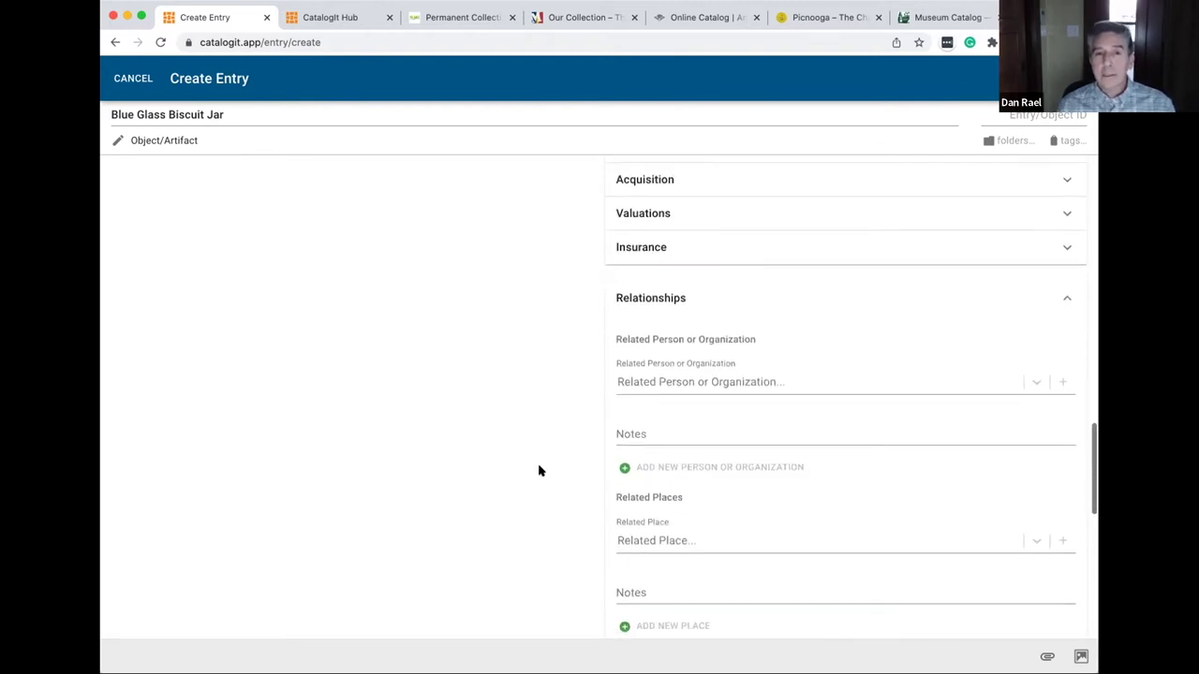
scroll(538, 471, down, 2)
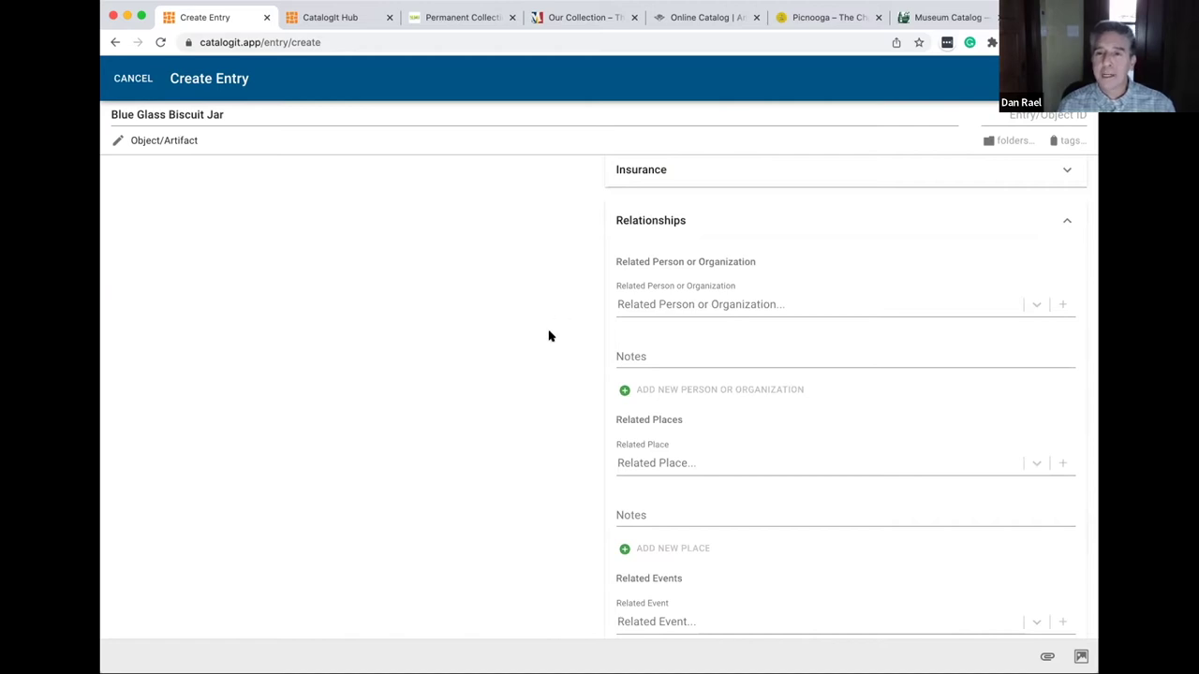
click(655, 300)
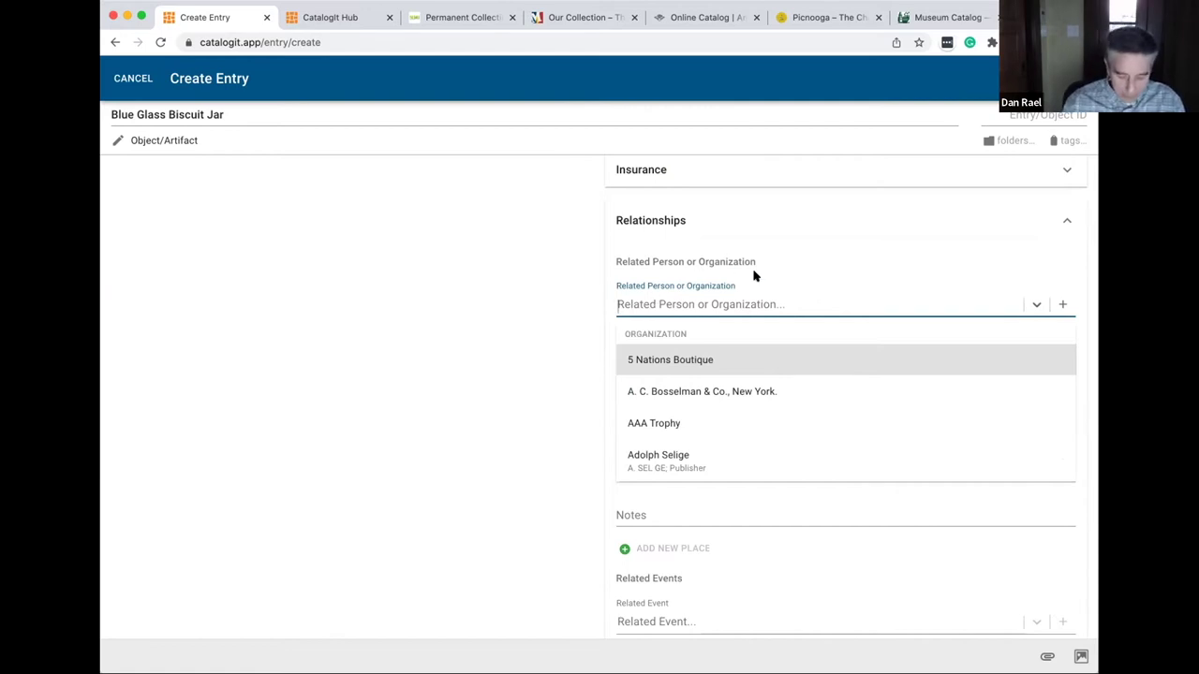
text(marga)
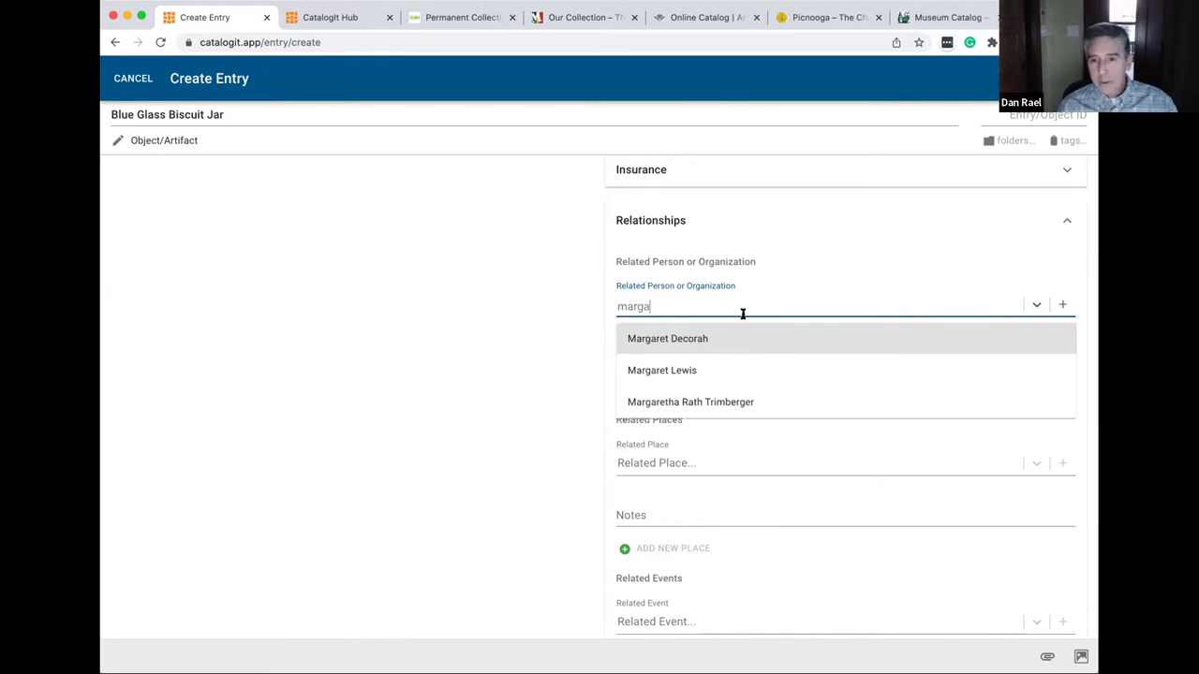
click(681, 399)
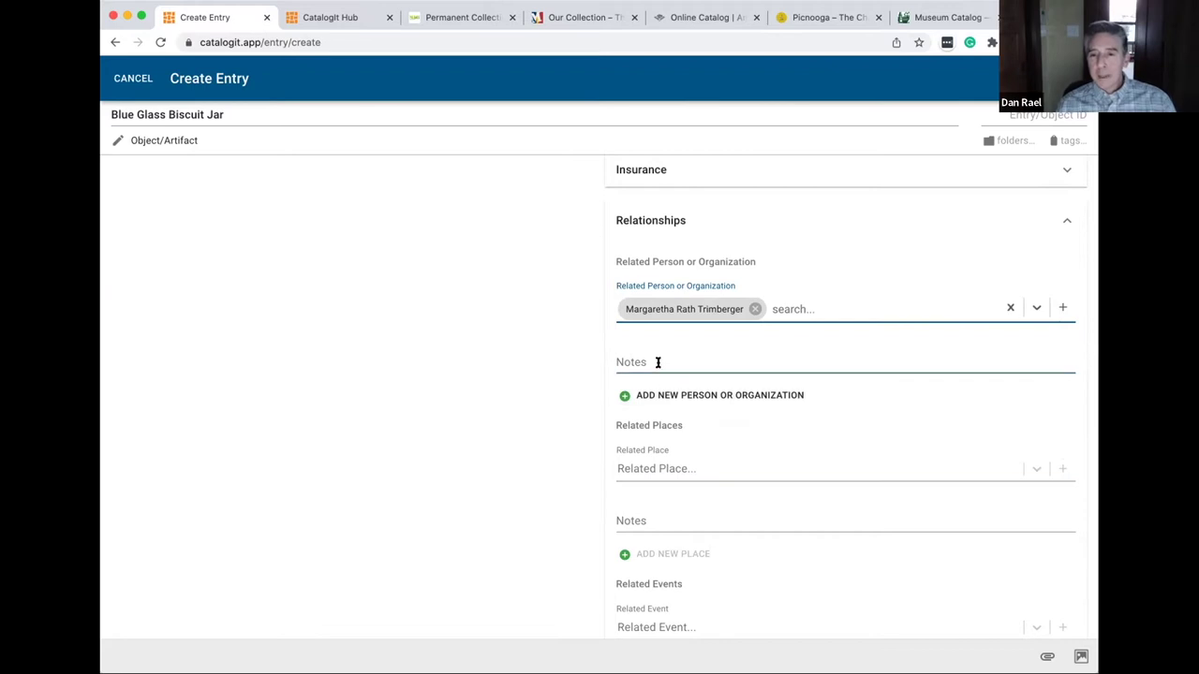
Add a second Related Person or Organization record and link another family member's existing profile found by first name.
click(629, 397)
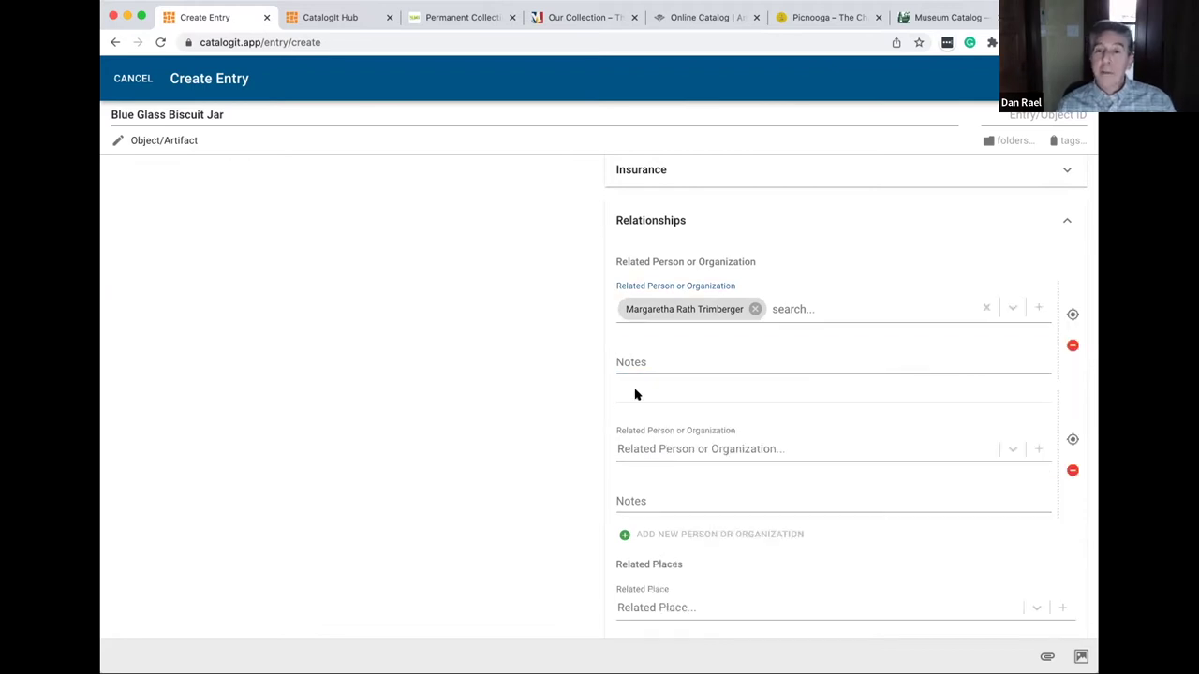
click(679, 438)
text(Julit)
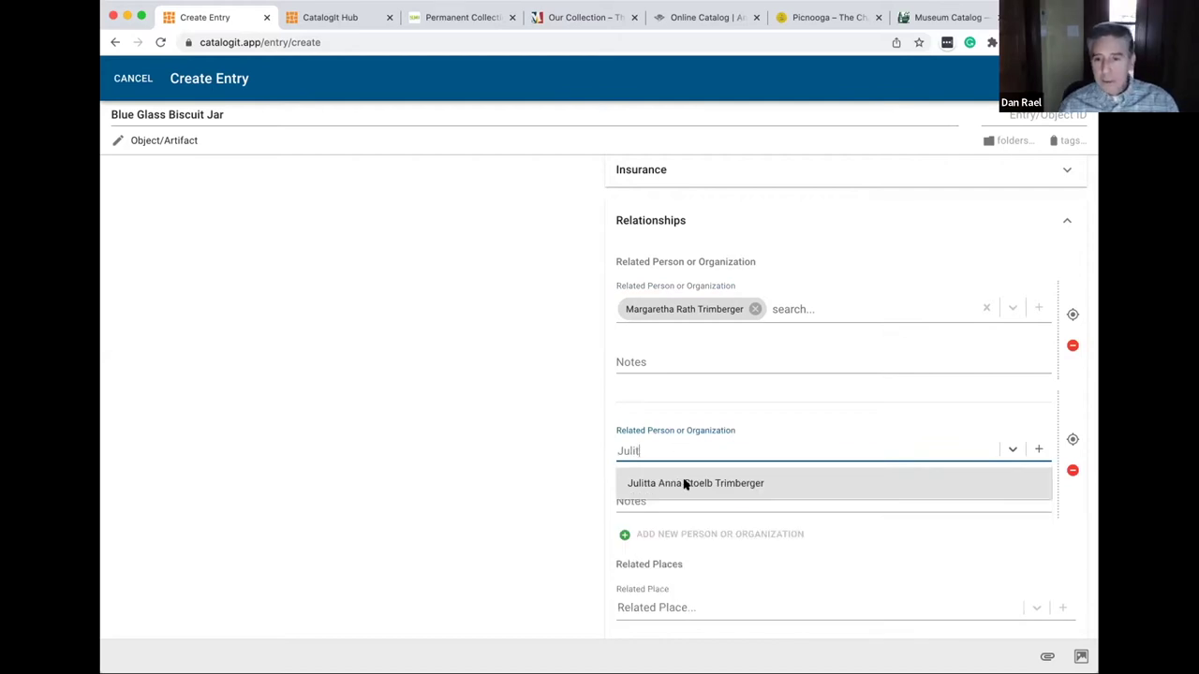
click(684, 483)
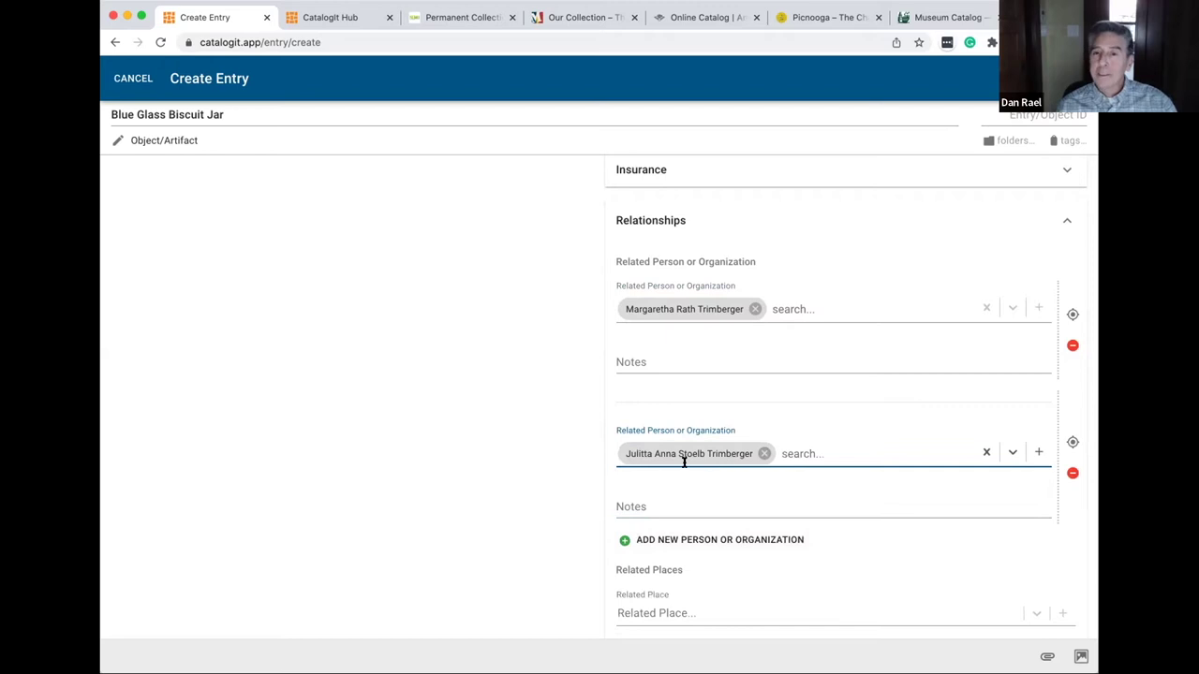
Set the Related Event to the existing wedding event of the second related person.
scroll(698, 477, down, 2)
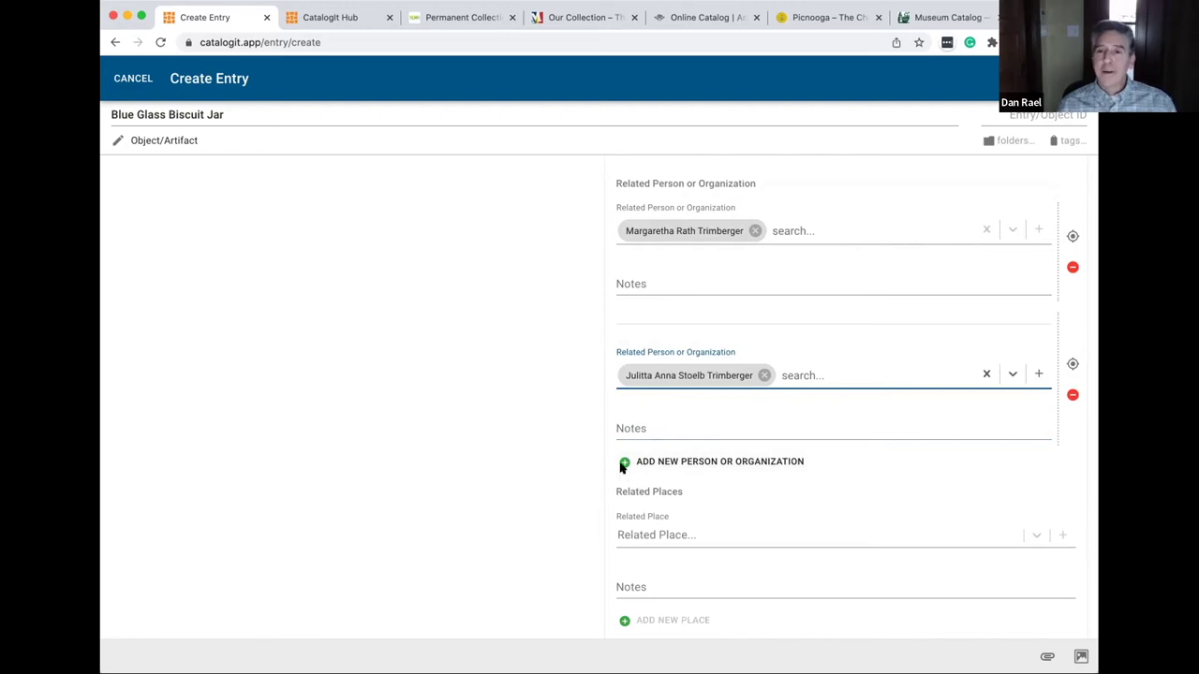
scroll(489, 476, down, 1)
scroll(489, 478, down, 3)
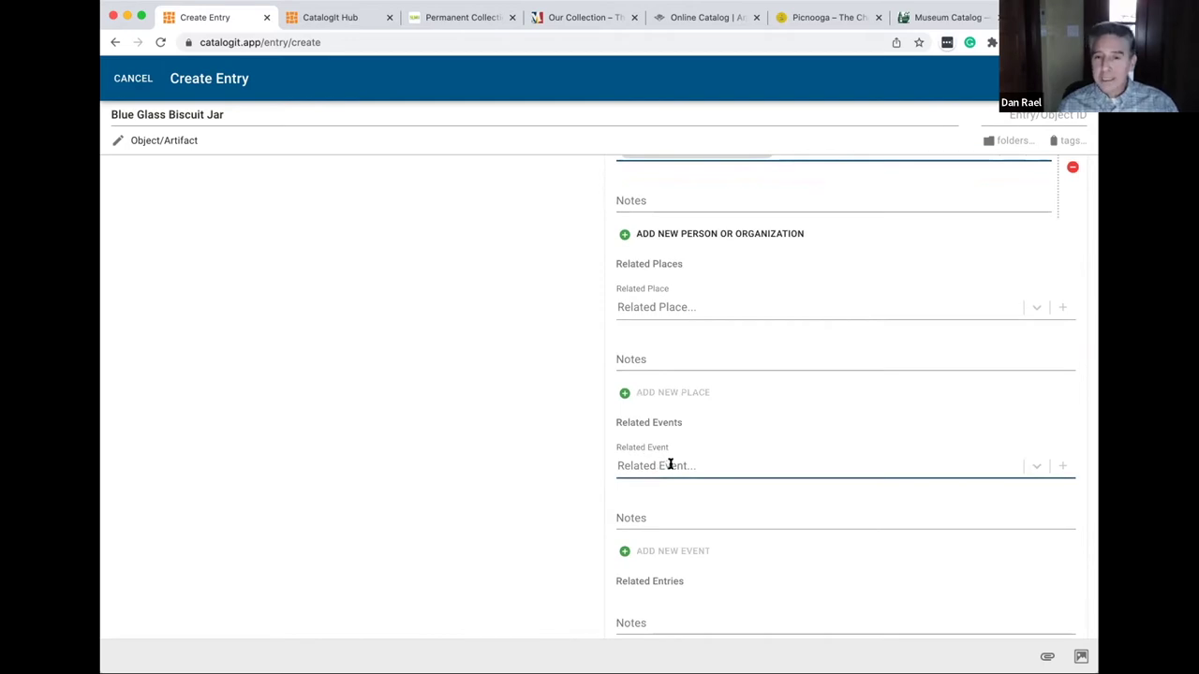
click(671, 465)
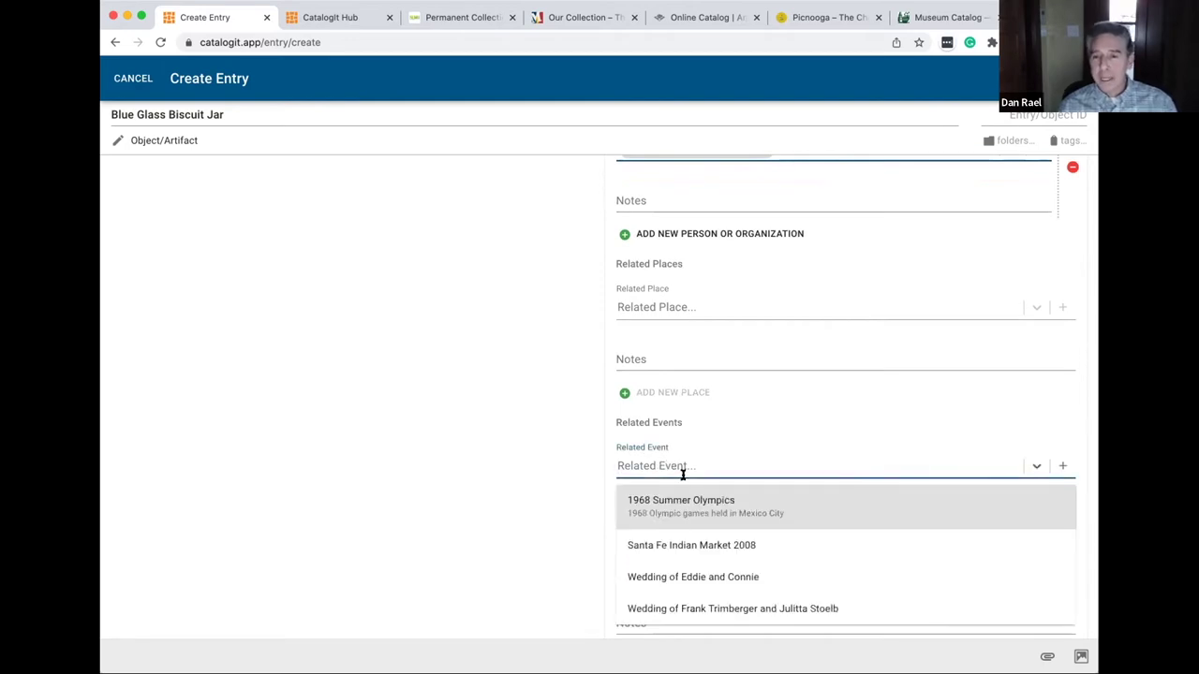
click(698, 608)
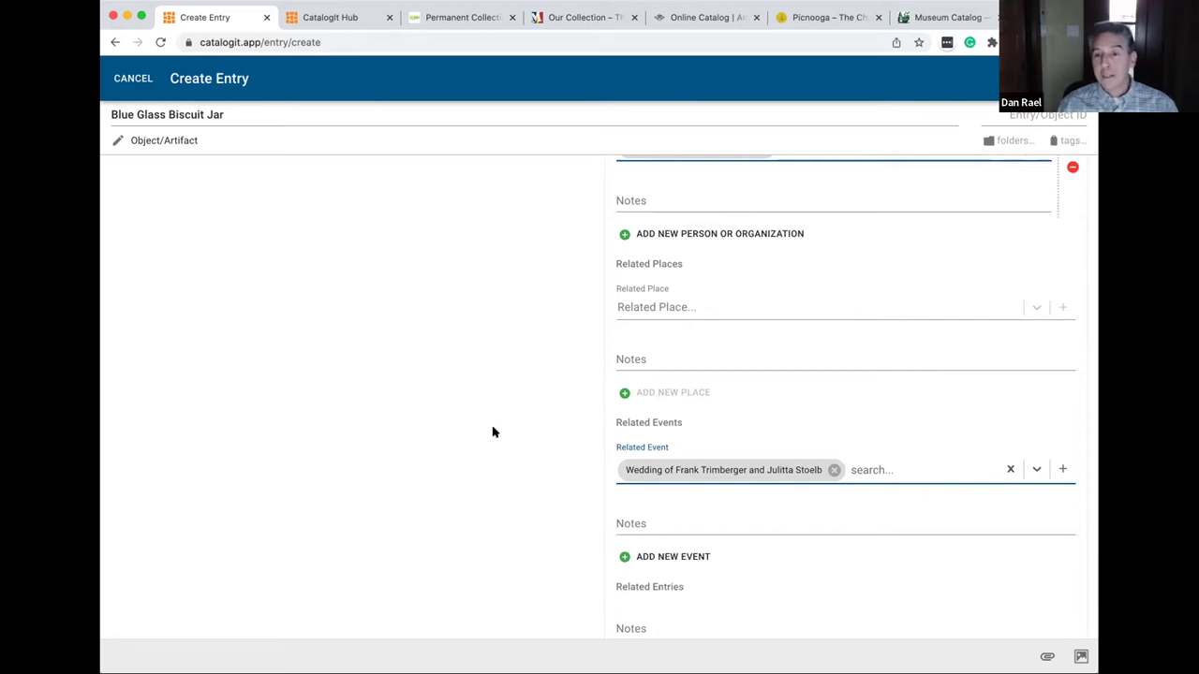
Set the Related Place to the existing Sheboygan, Wisconsin profile by searching for "she".
click(669, 305)
text(she)
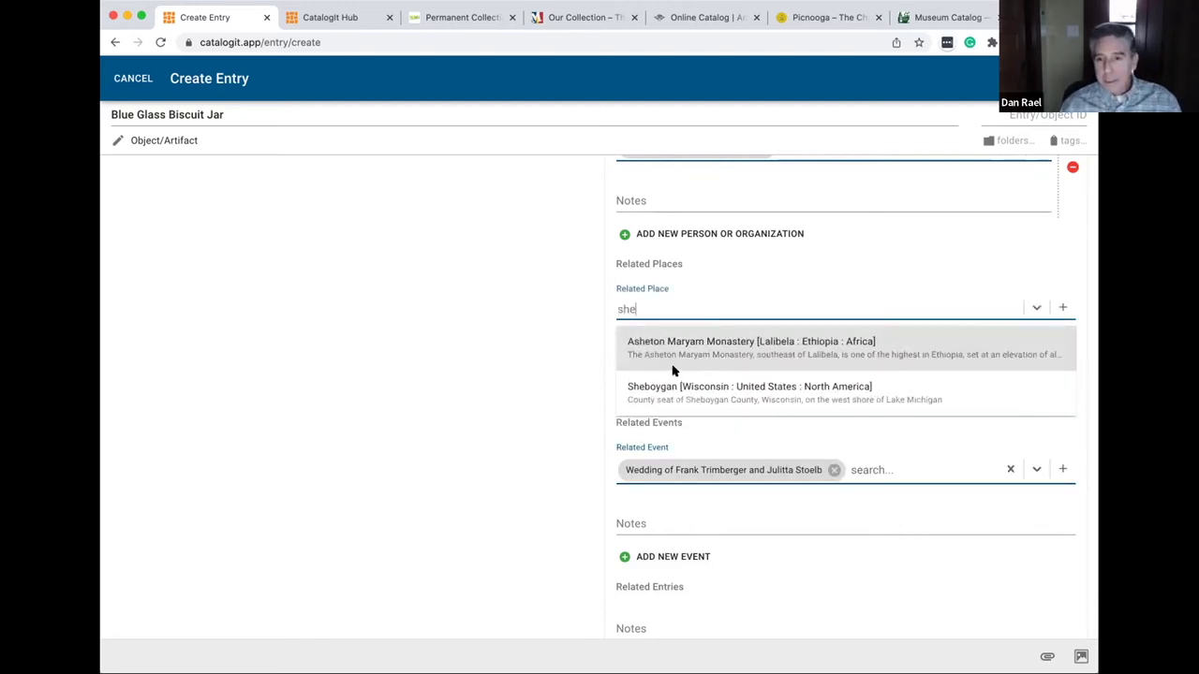
click(756, 391)
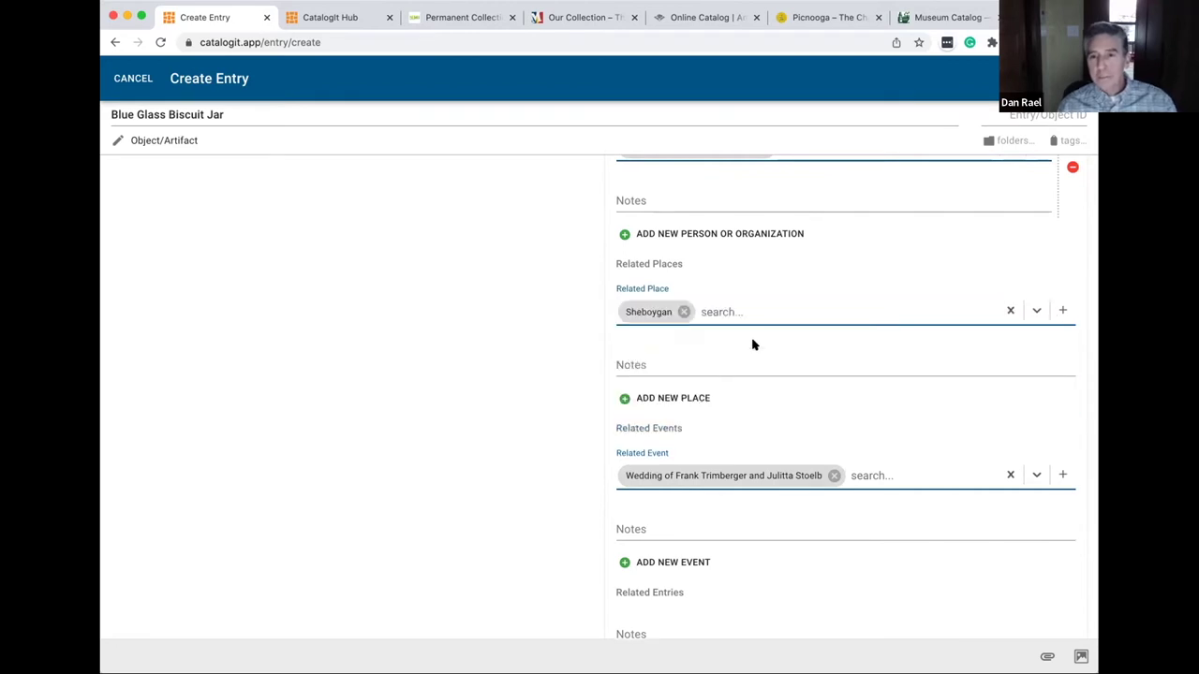
scroll(503, 406, down, 1)
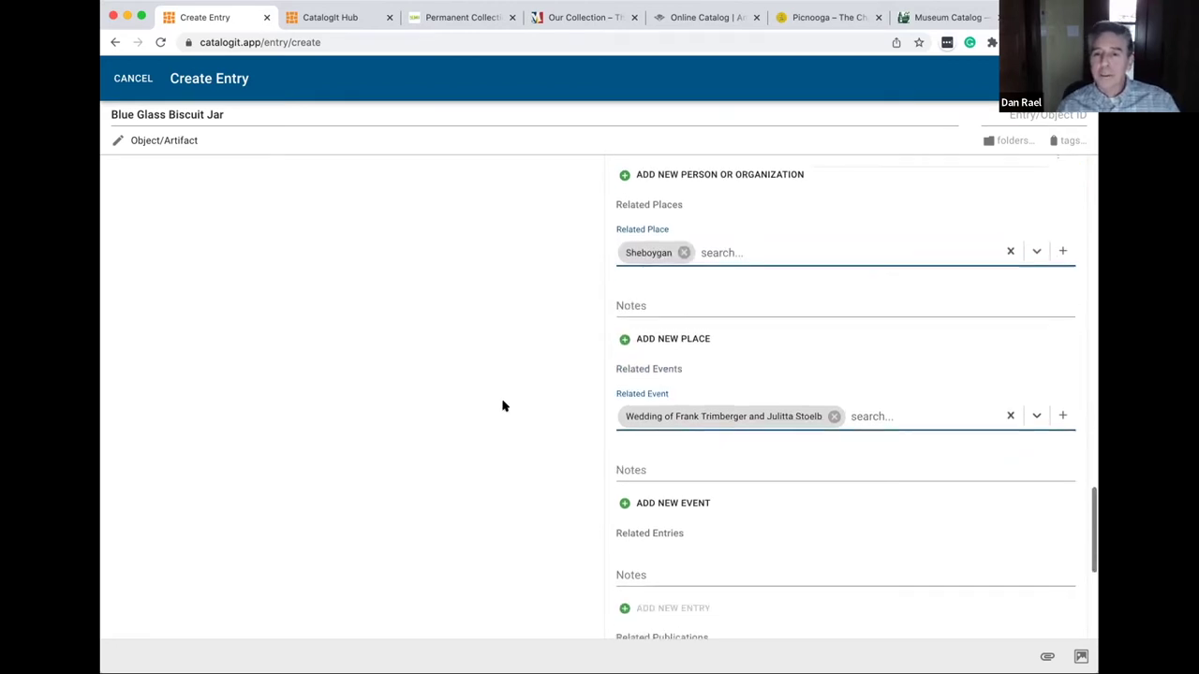
scroll(503, 406, up, 2)
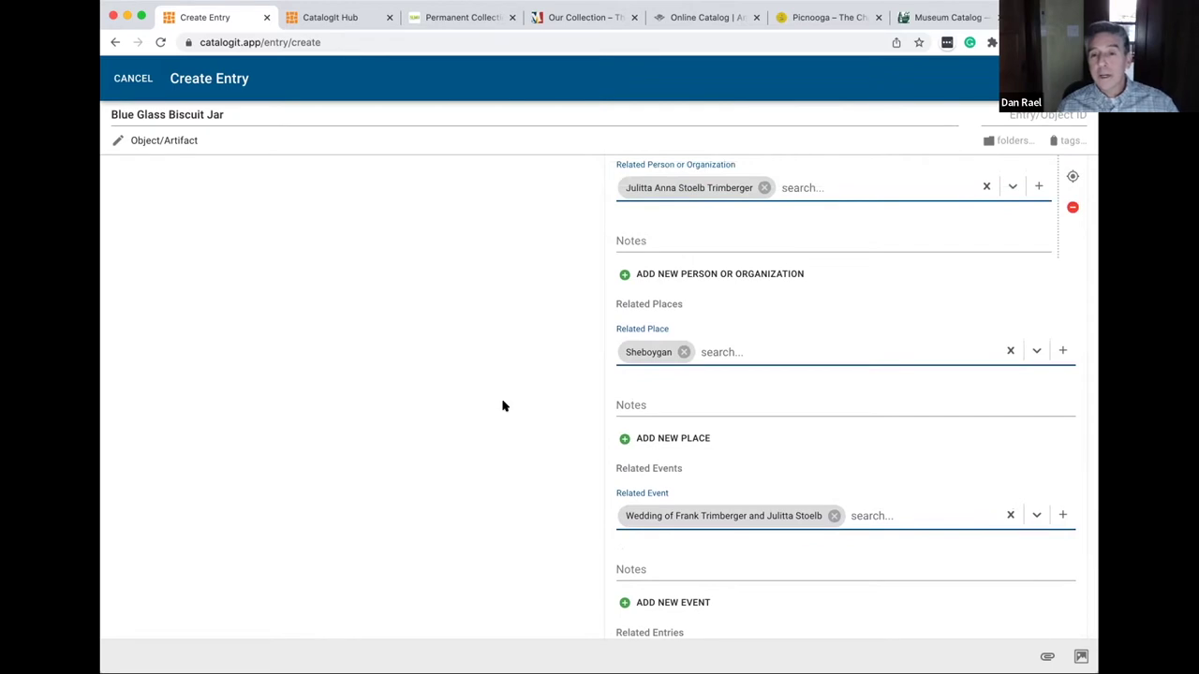
Expand the Web Links section below Relationships and look over its URL and Label fields.
scroll(503, 405, down, 5)
scroll(503, 405, down, 2)
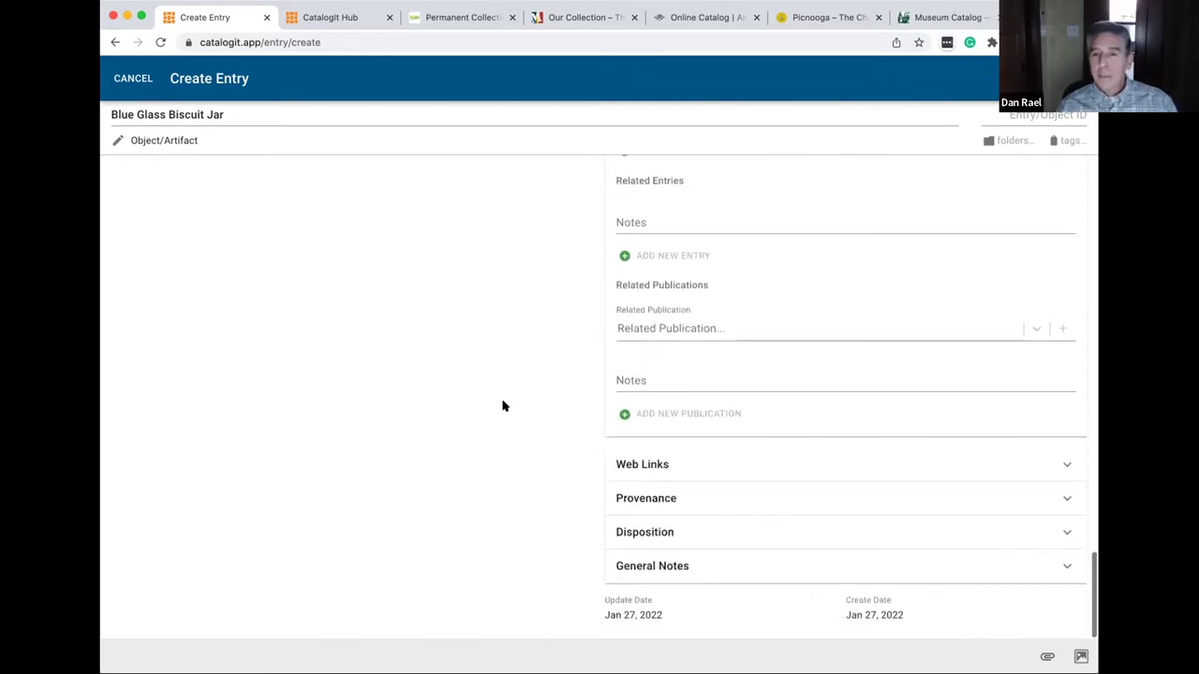
click(666, 465)
scroll(481, 477, down, 1)
scroll(482, 478, down, 2)
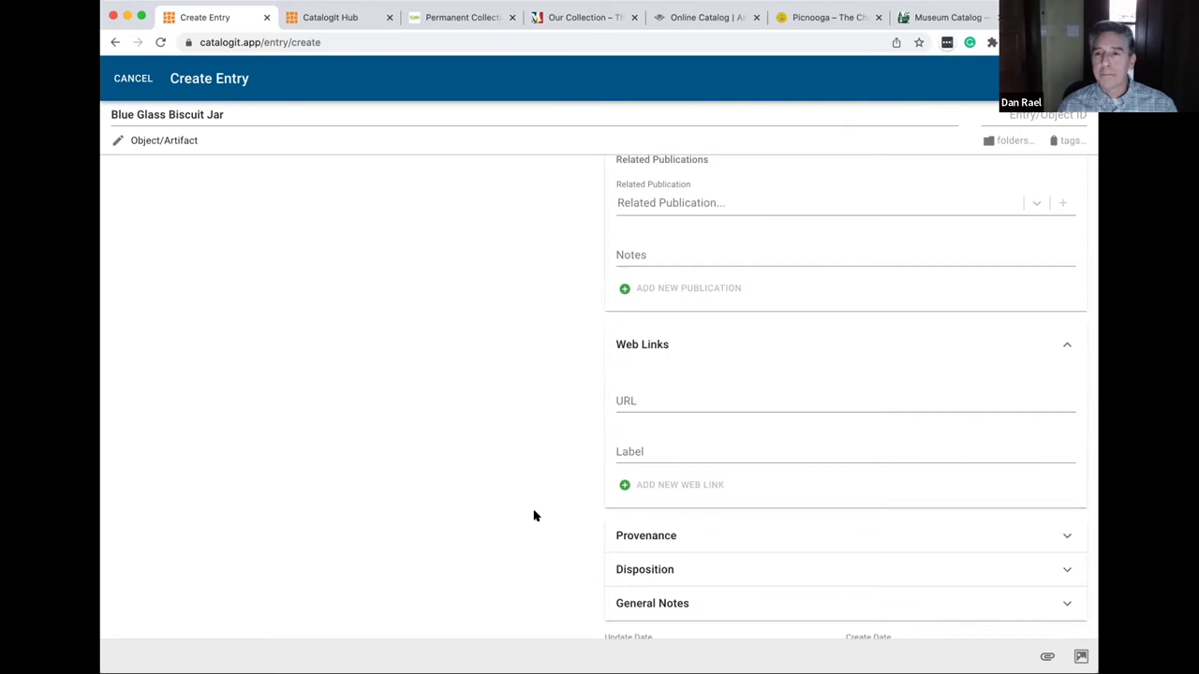
Assign the Blue Glass Biscuit Jar entry to the Mom folder.
scroll(534, 516, up, 2)
scroll(829, 324, up, 5)
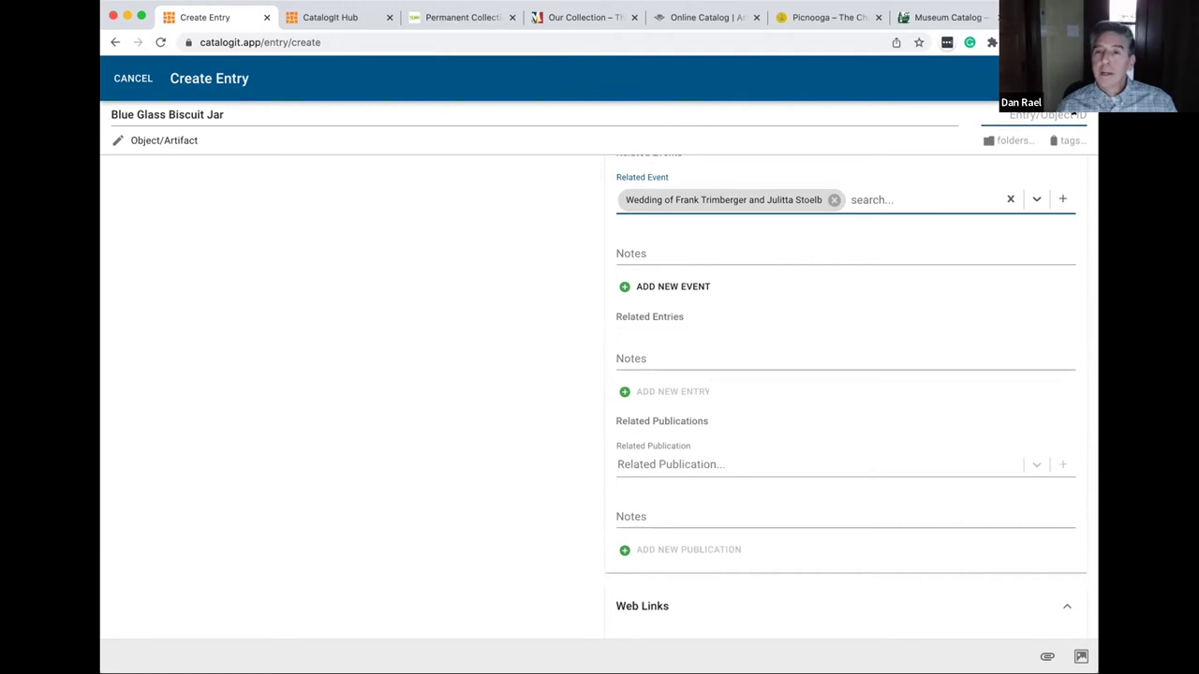
scroll(837, 406, up, 5)
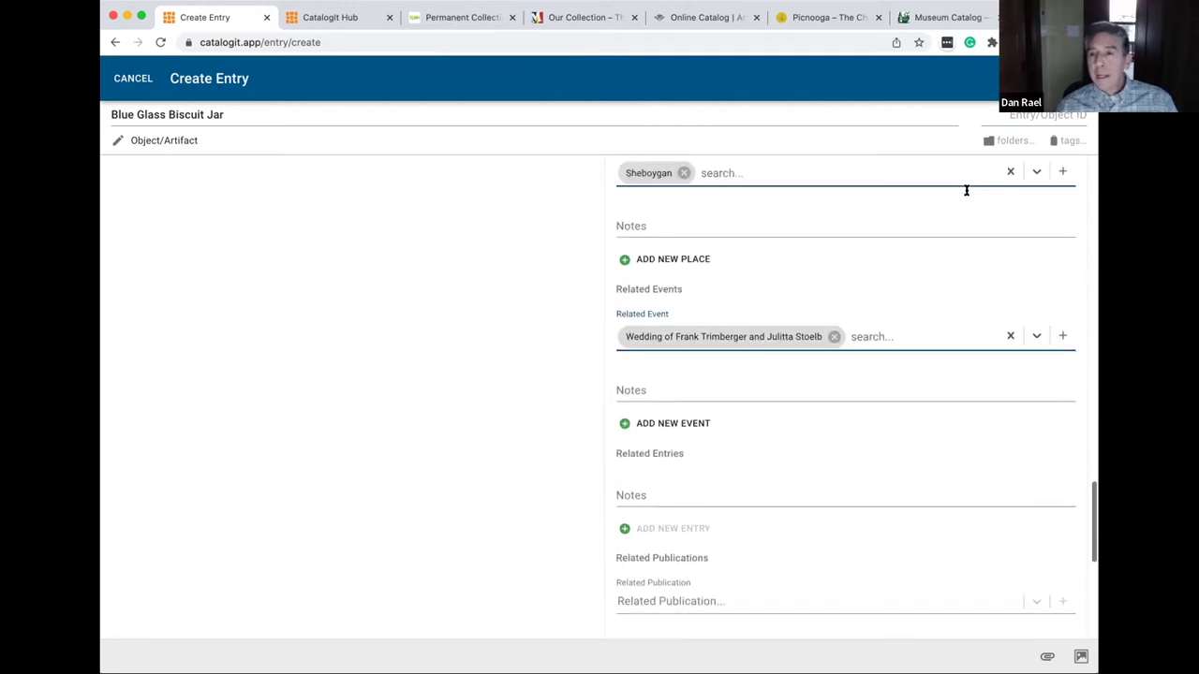
click(1001, 141)
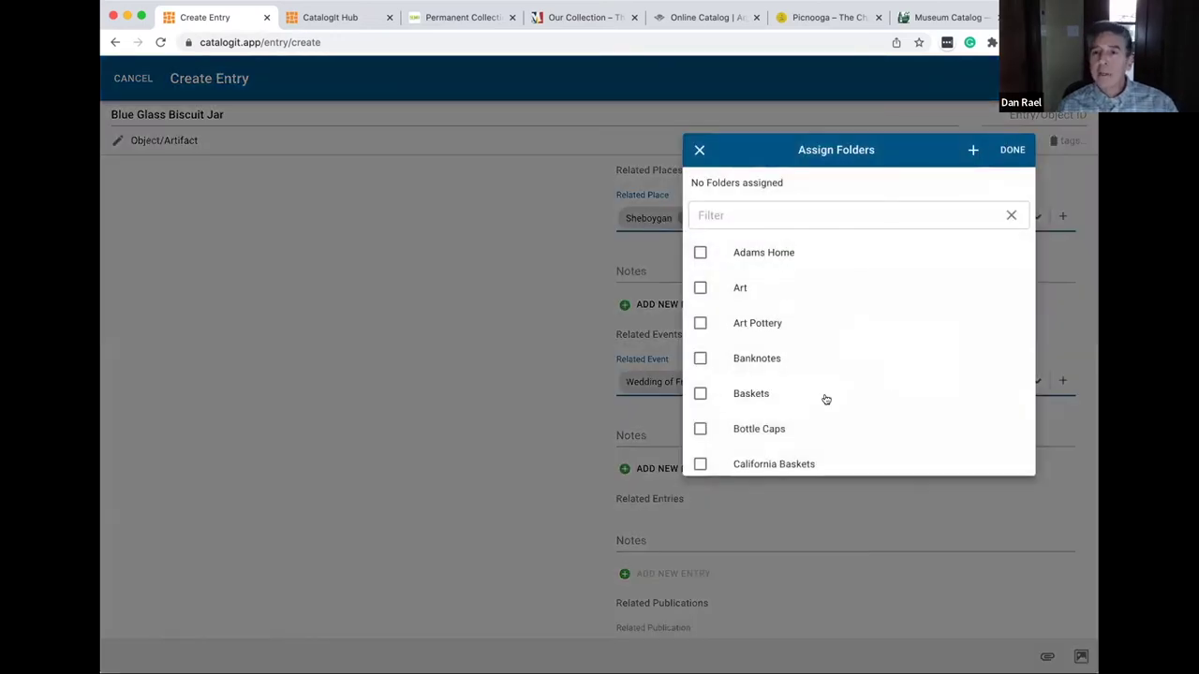
scroll(811, 415, down, 3)
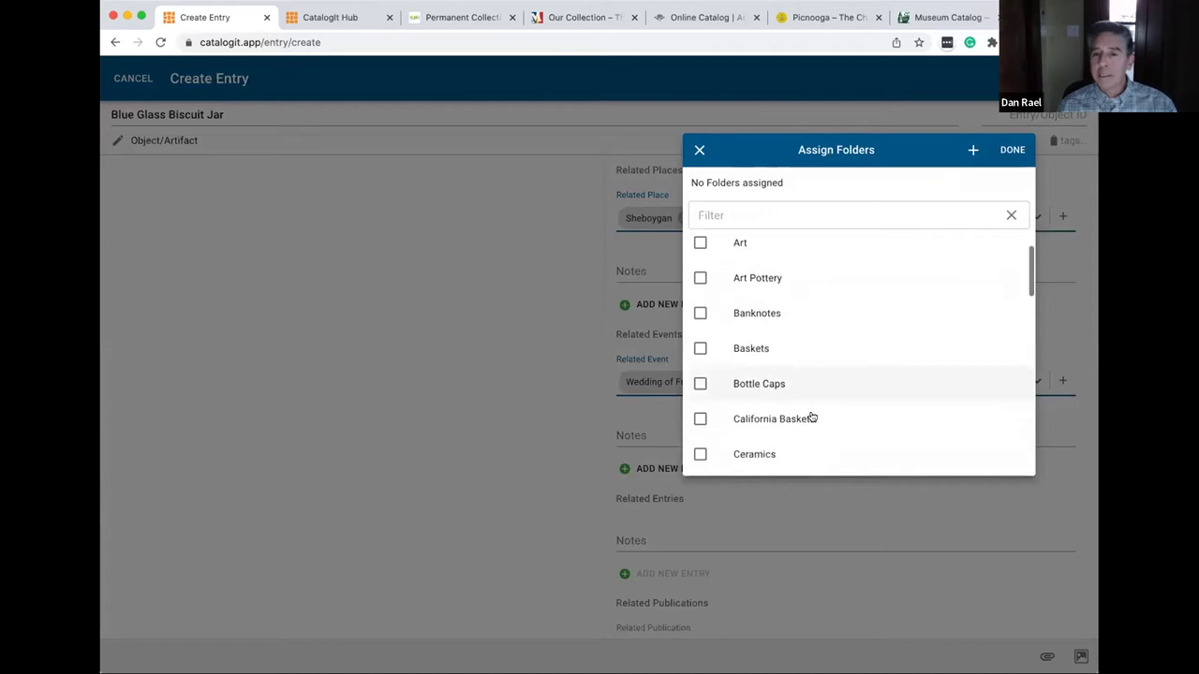
scroll(811, 414, down, 5)
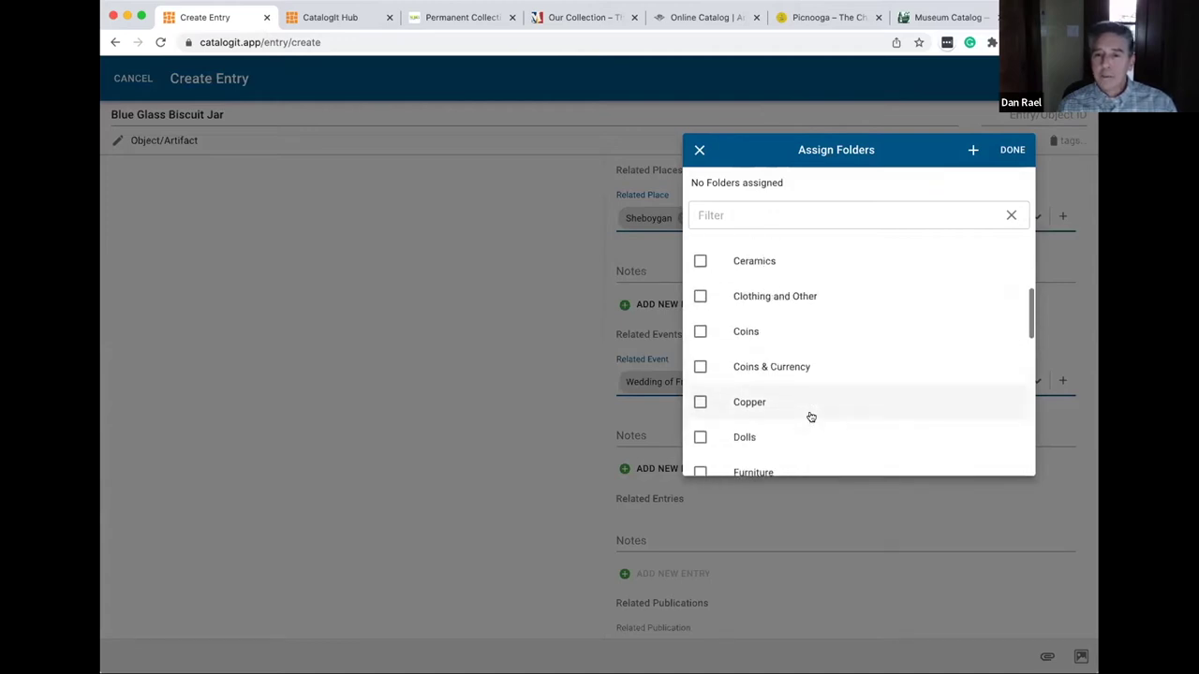
scroll(811, 417, down, 5)
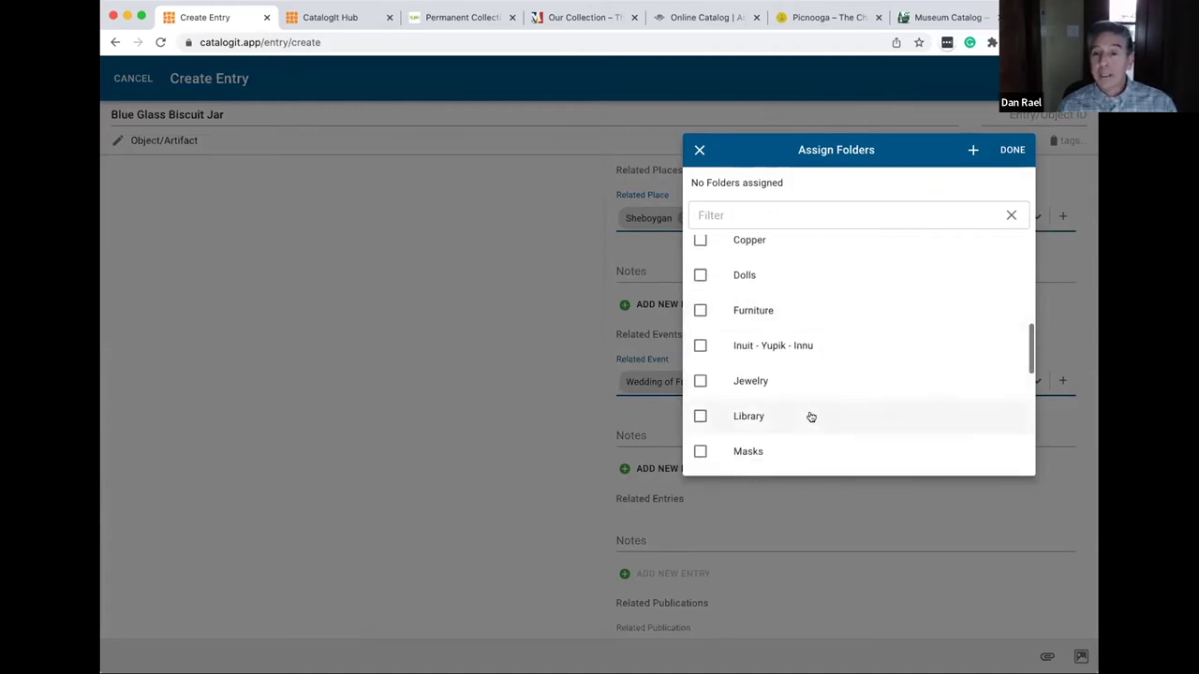
click(700, 432)
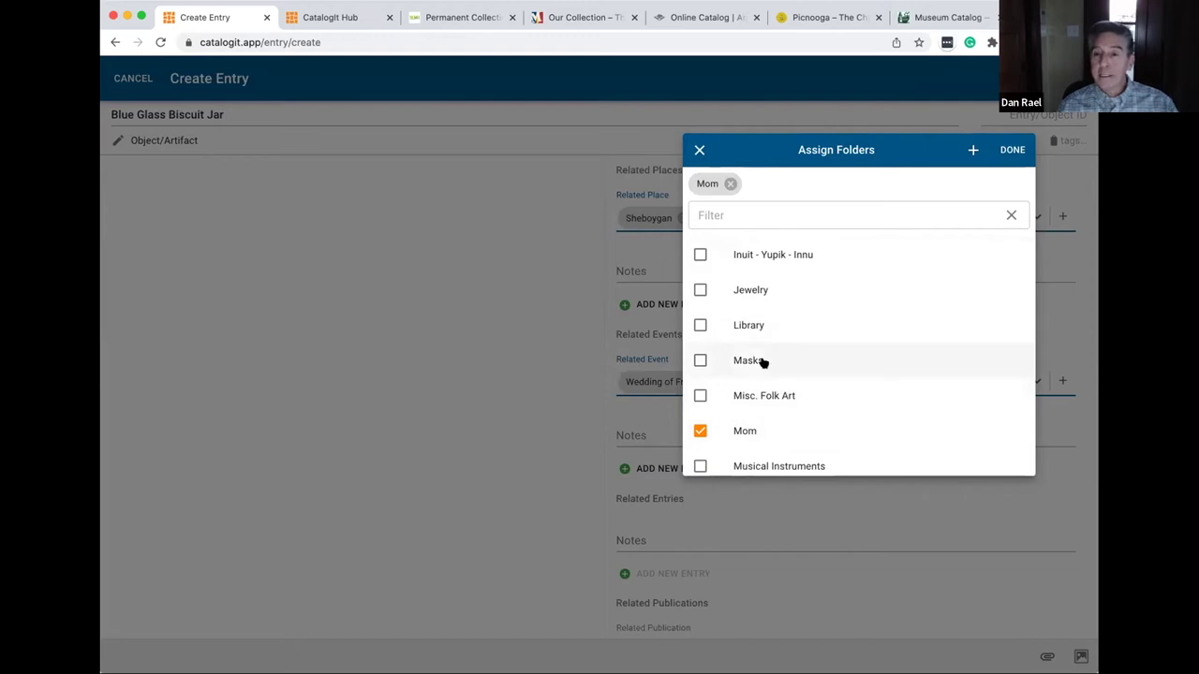
scroll(839, 377, down, 2)
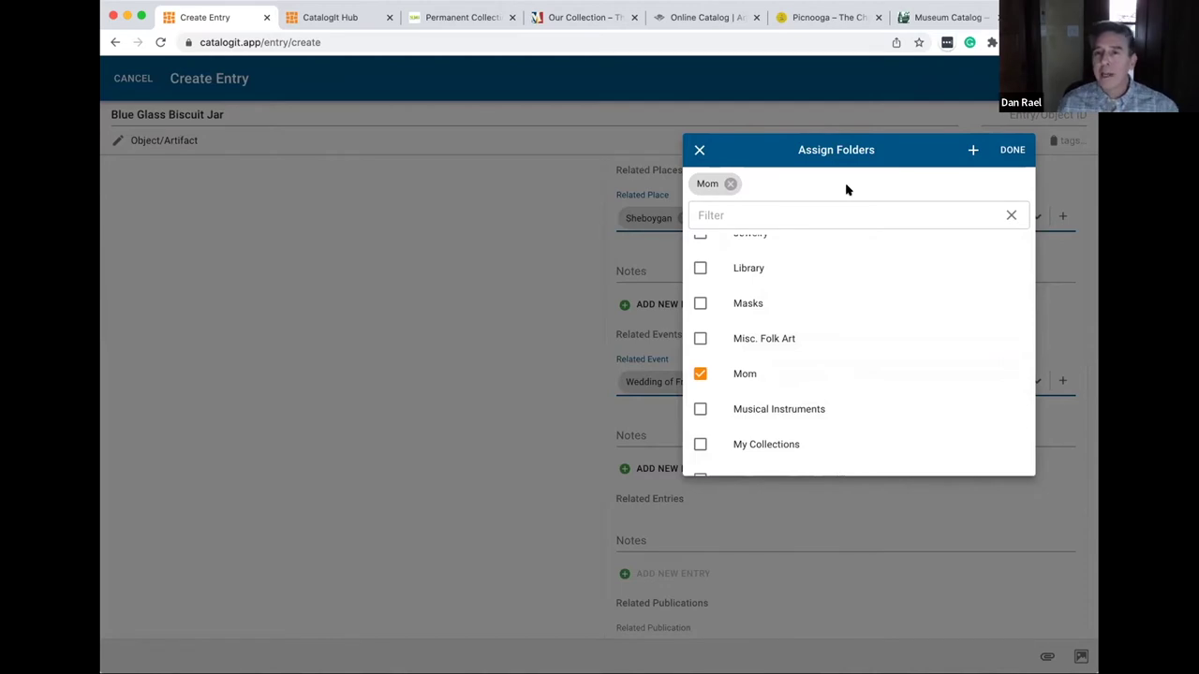
click(1006, 149)
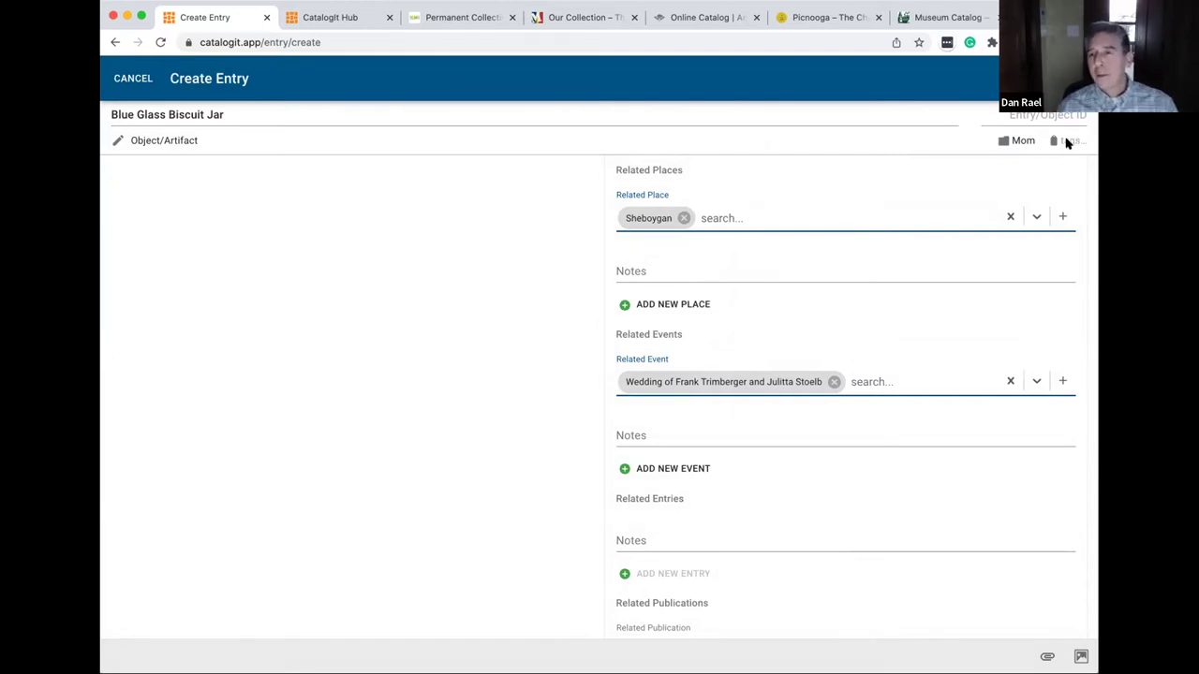
Assign the existing "Needs photos" tag to the Blue Glass Biscuit Jar entry.
click(1068, 141)
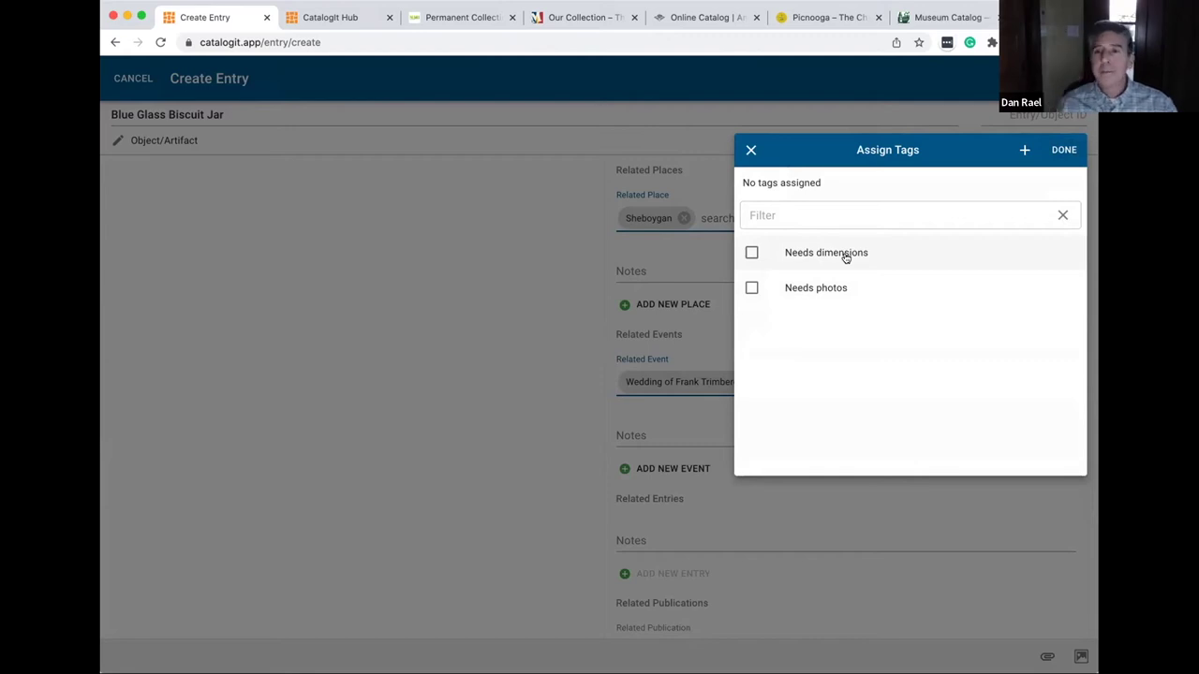
click(750, 287)
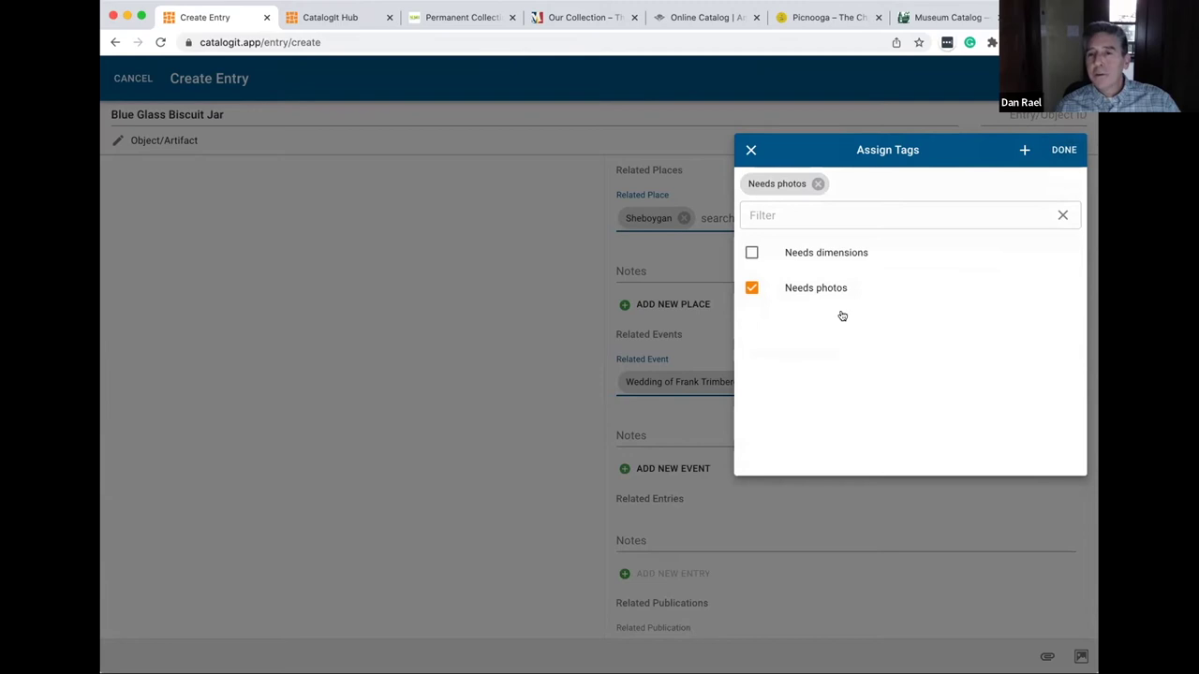
click(1060, 152)
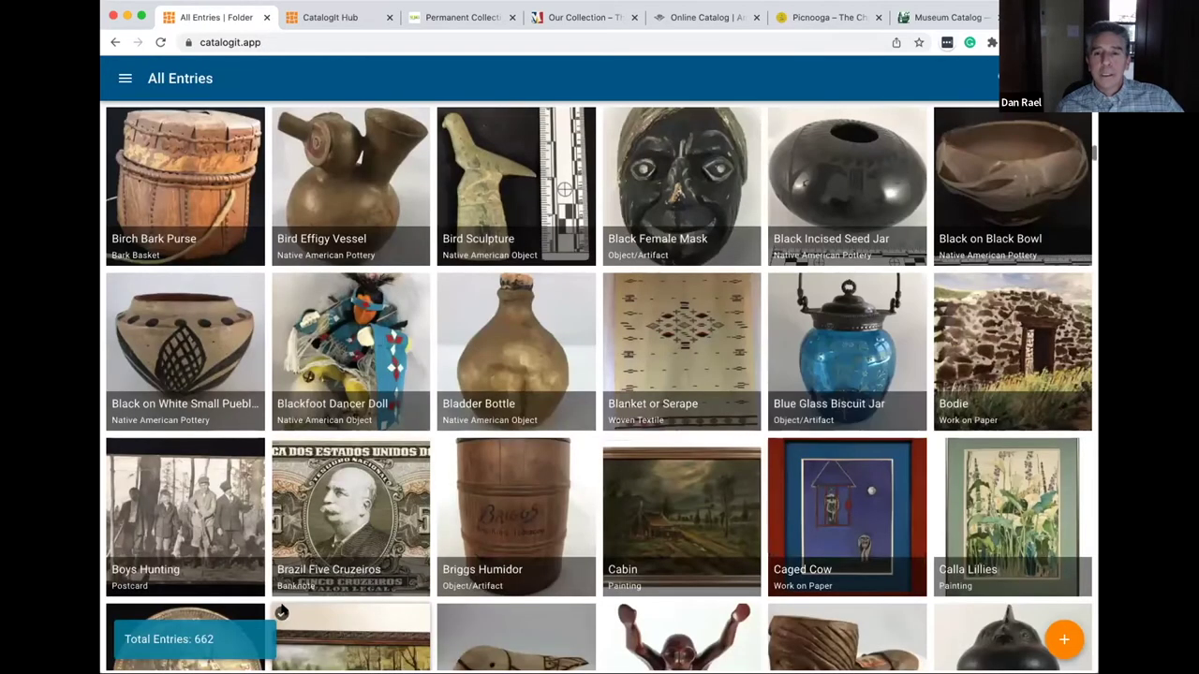
Open the saved Blue Glass Biscuit Jar entry for editing and inspect the options available on its photo.
click(841, 351)
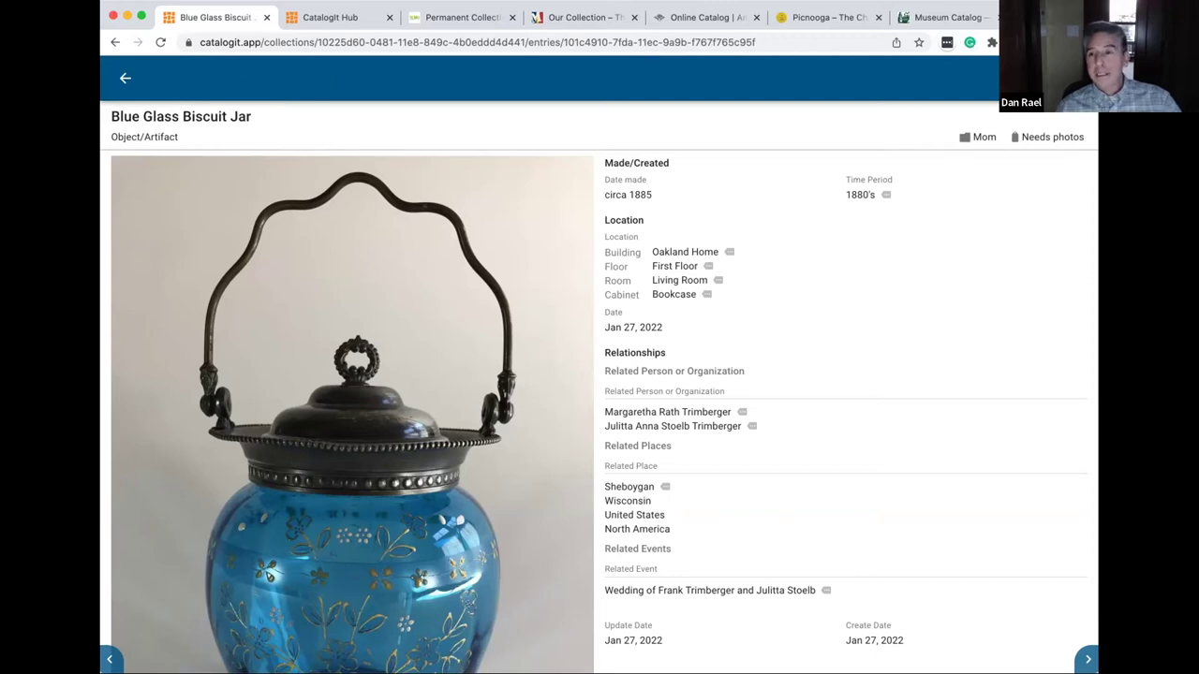
click(656, 158)
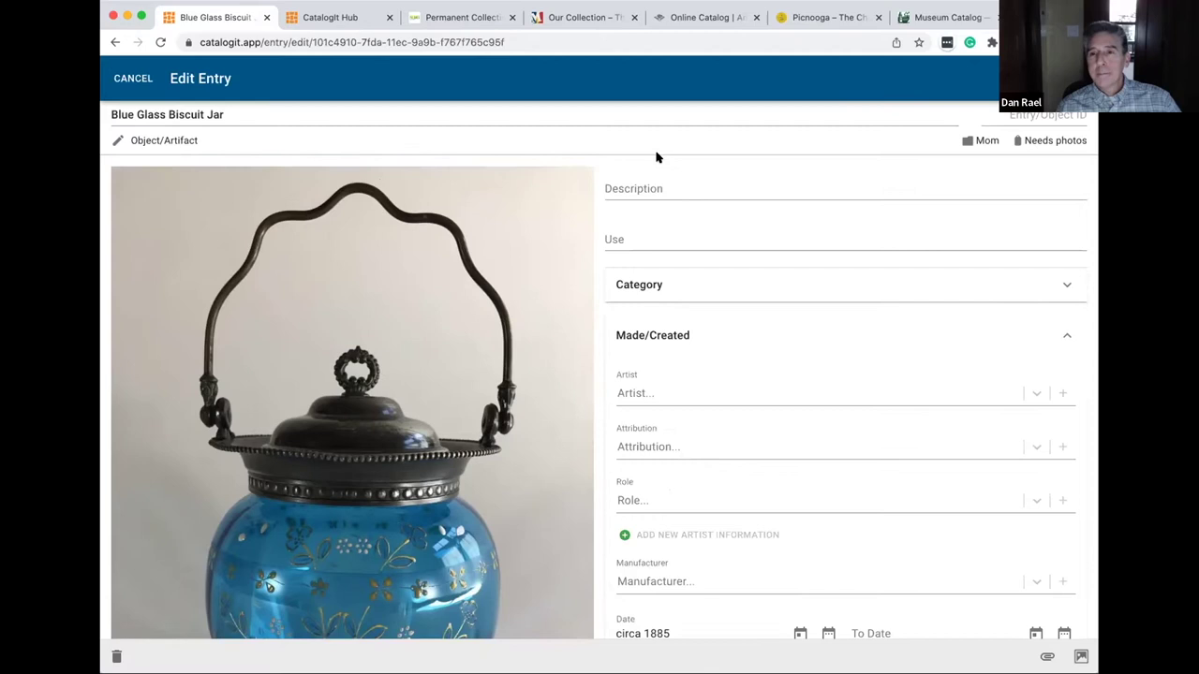
scroll(668, 212, down, 3)
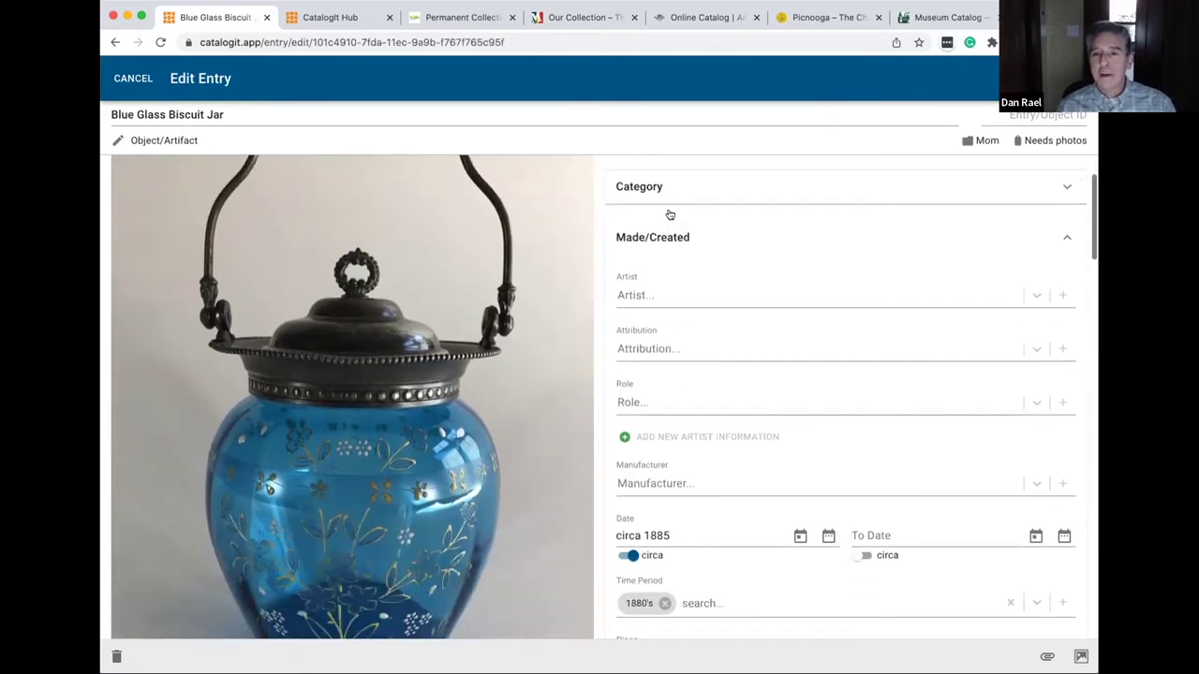
mouse_move(408, 422)
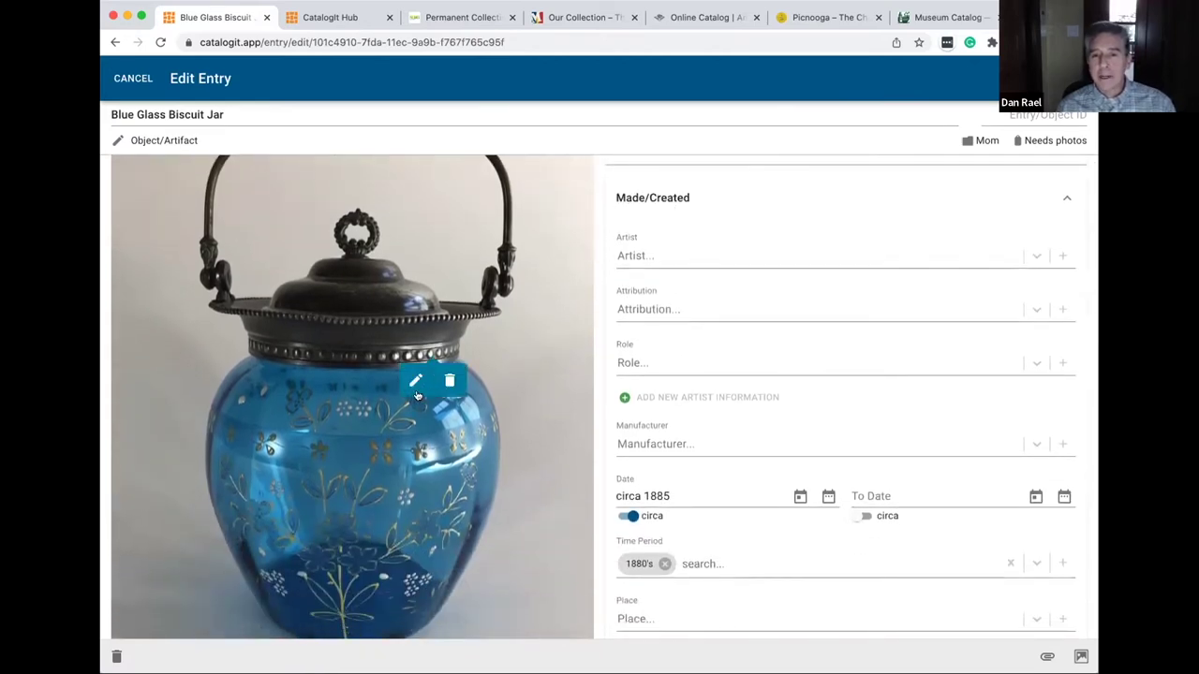
right_click(368, 462)
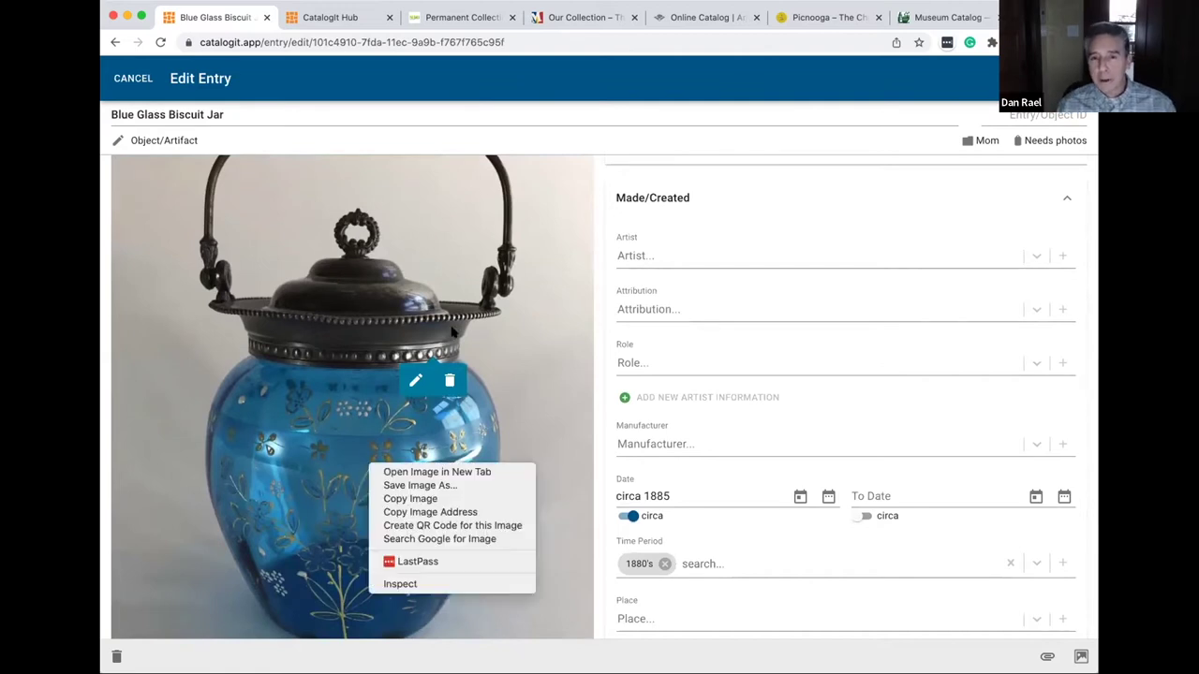
click(483, 369)
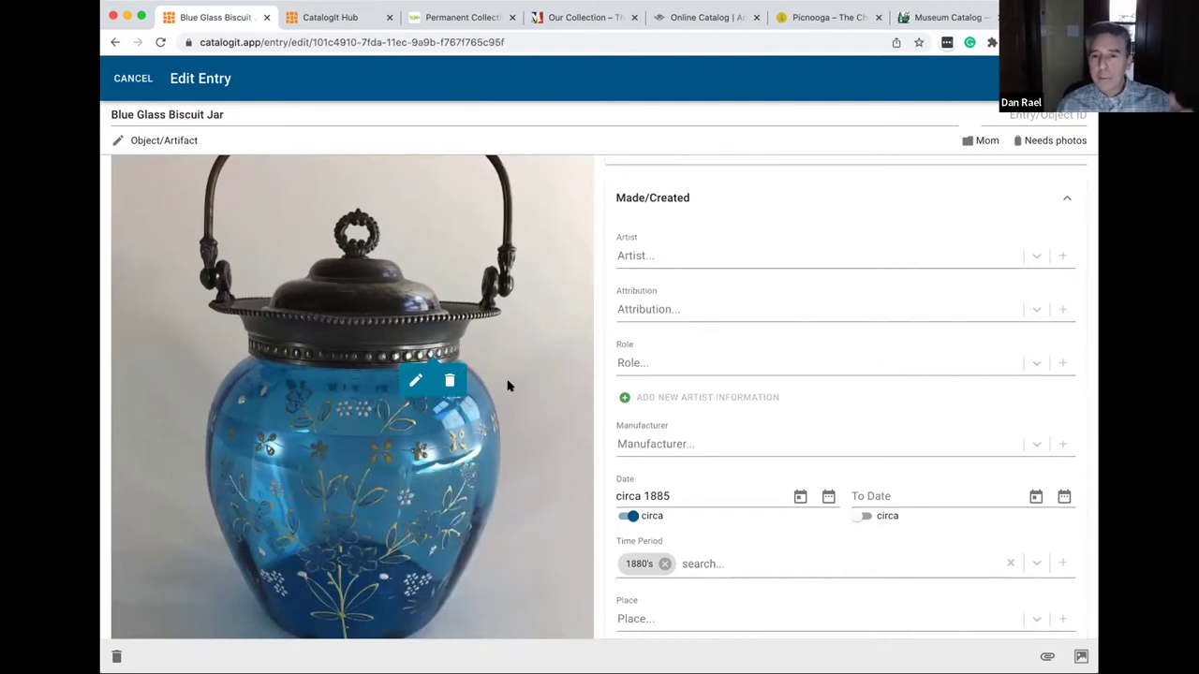
Look over the photo's caption fields and the Made/Created section, cancel editing and return to All Entries.
scroll(505, 389, down, 3)
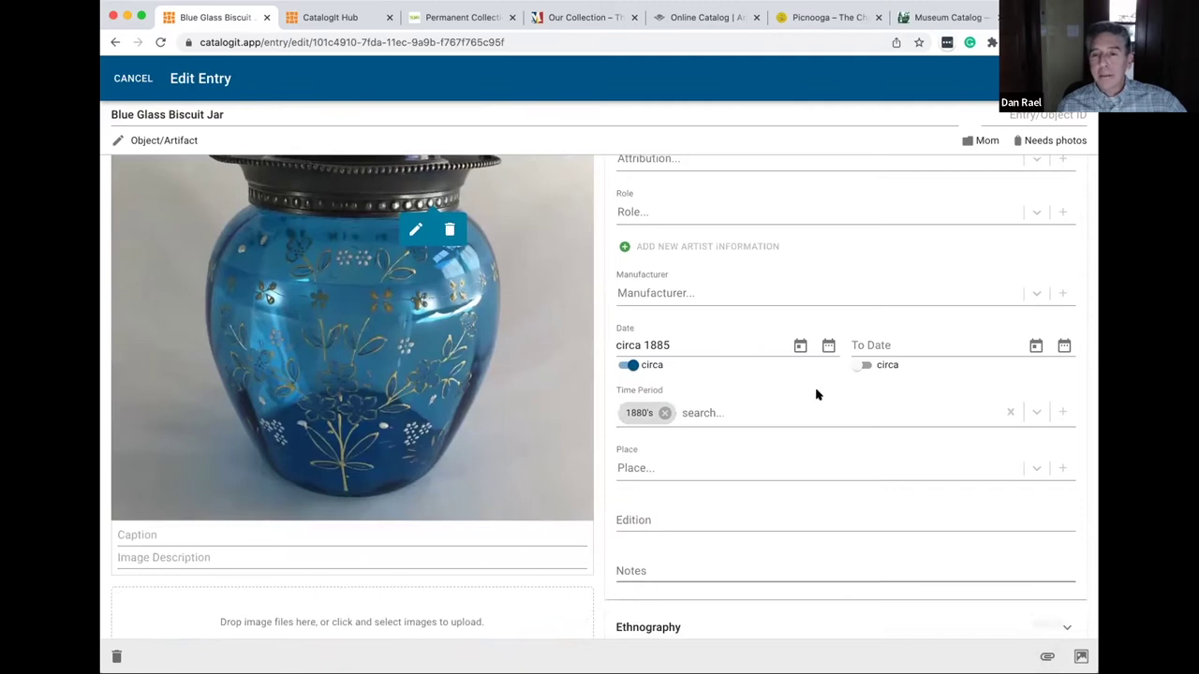
scroll(788, 527, up, 1)
scroll(788, 527, up, 5)
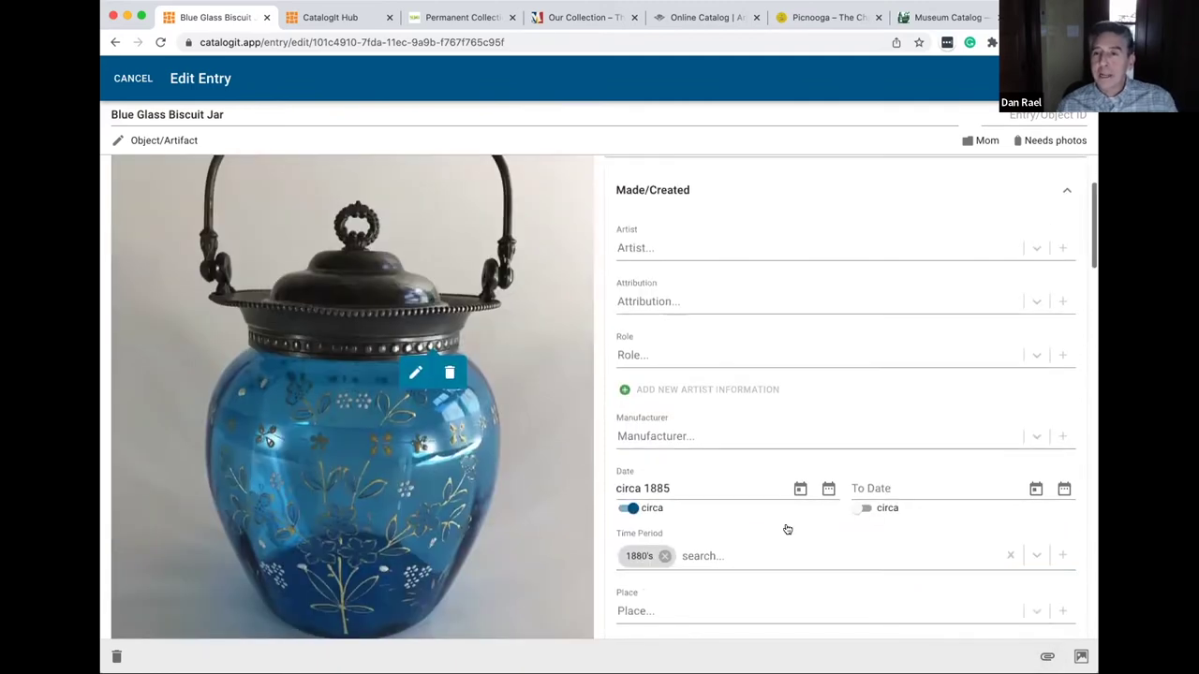
click(133, 79)
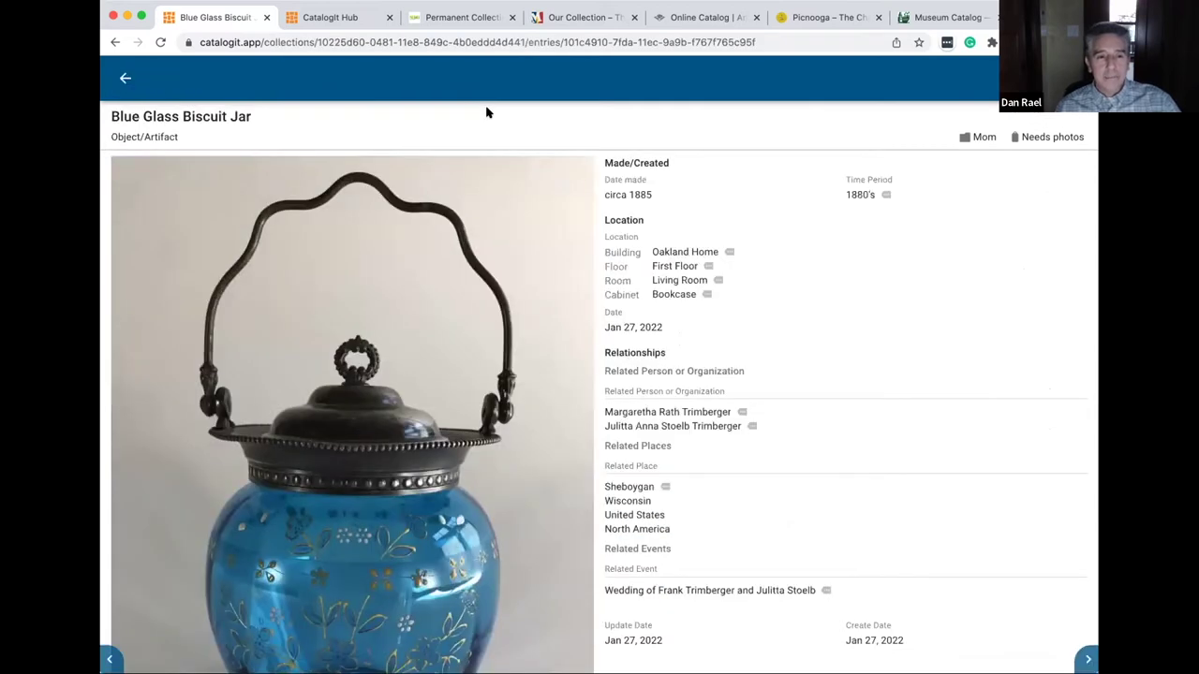
click(137, 80)
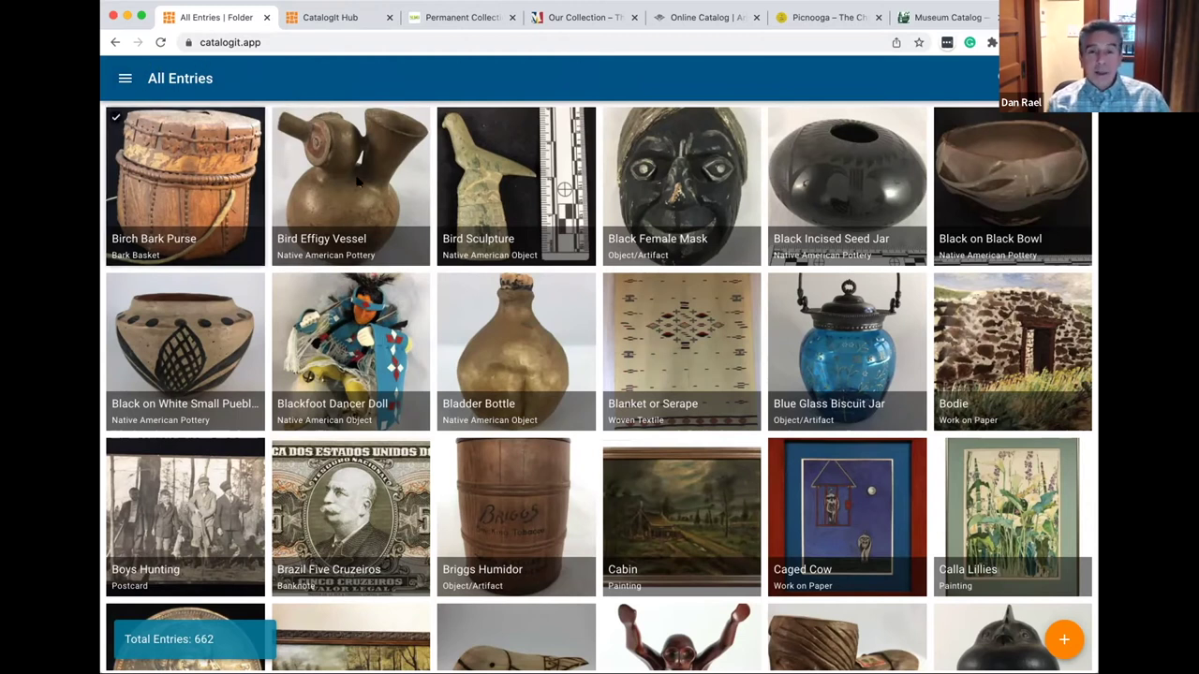
Switch to the CatalogIt Hub site and browse the published folders of DPR Collections.
click(342, 20)
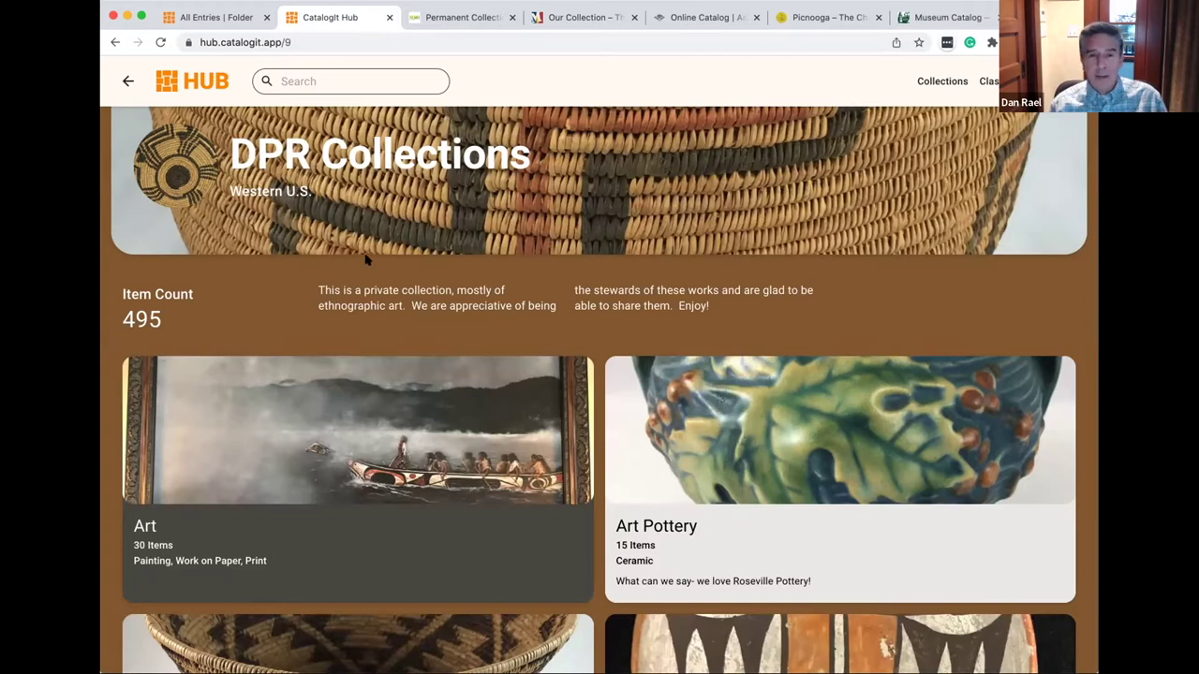
scroll(412, 271, down, 5)
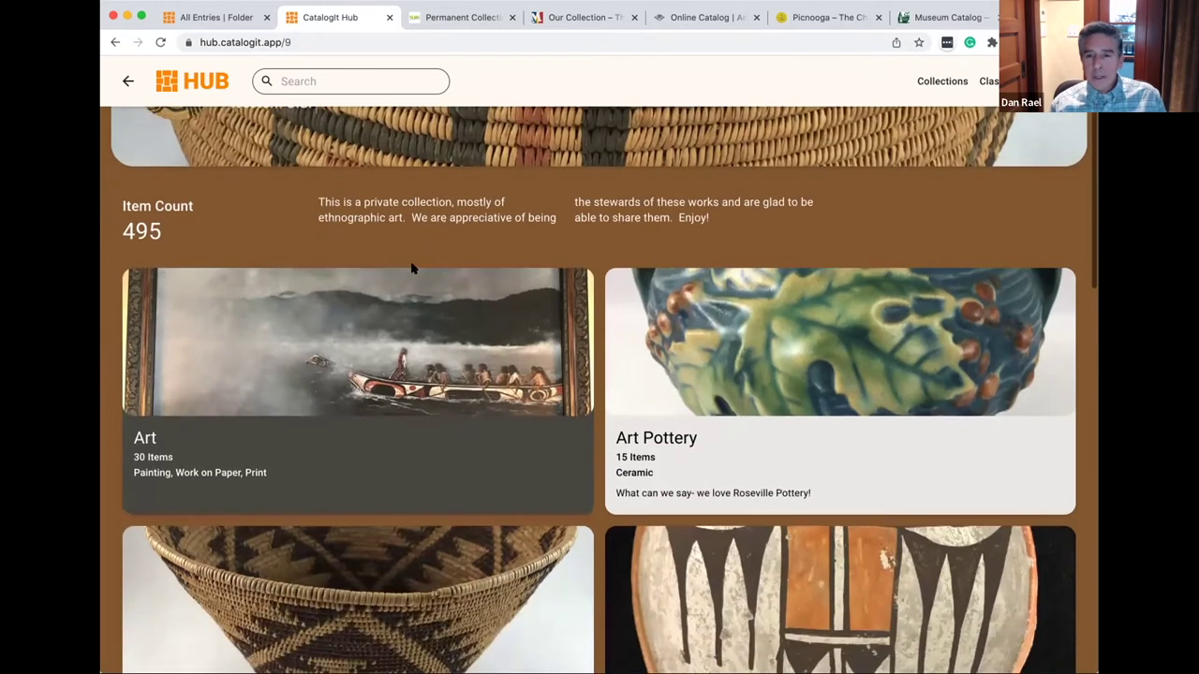